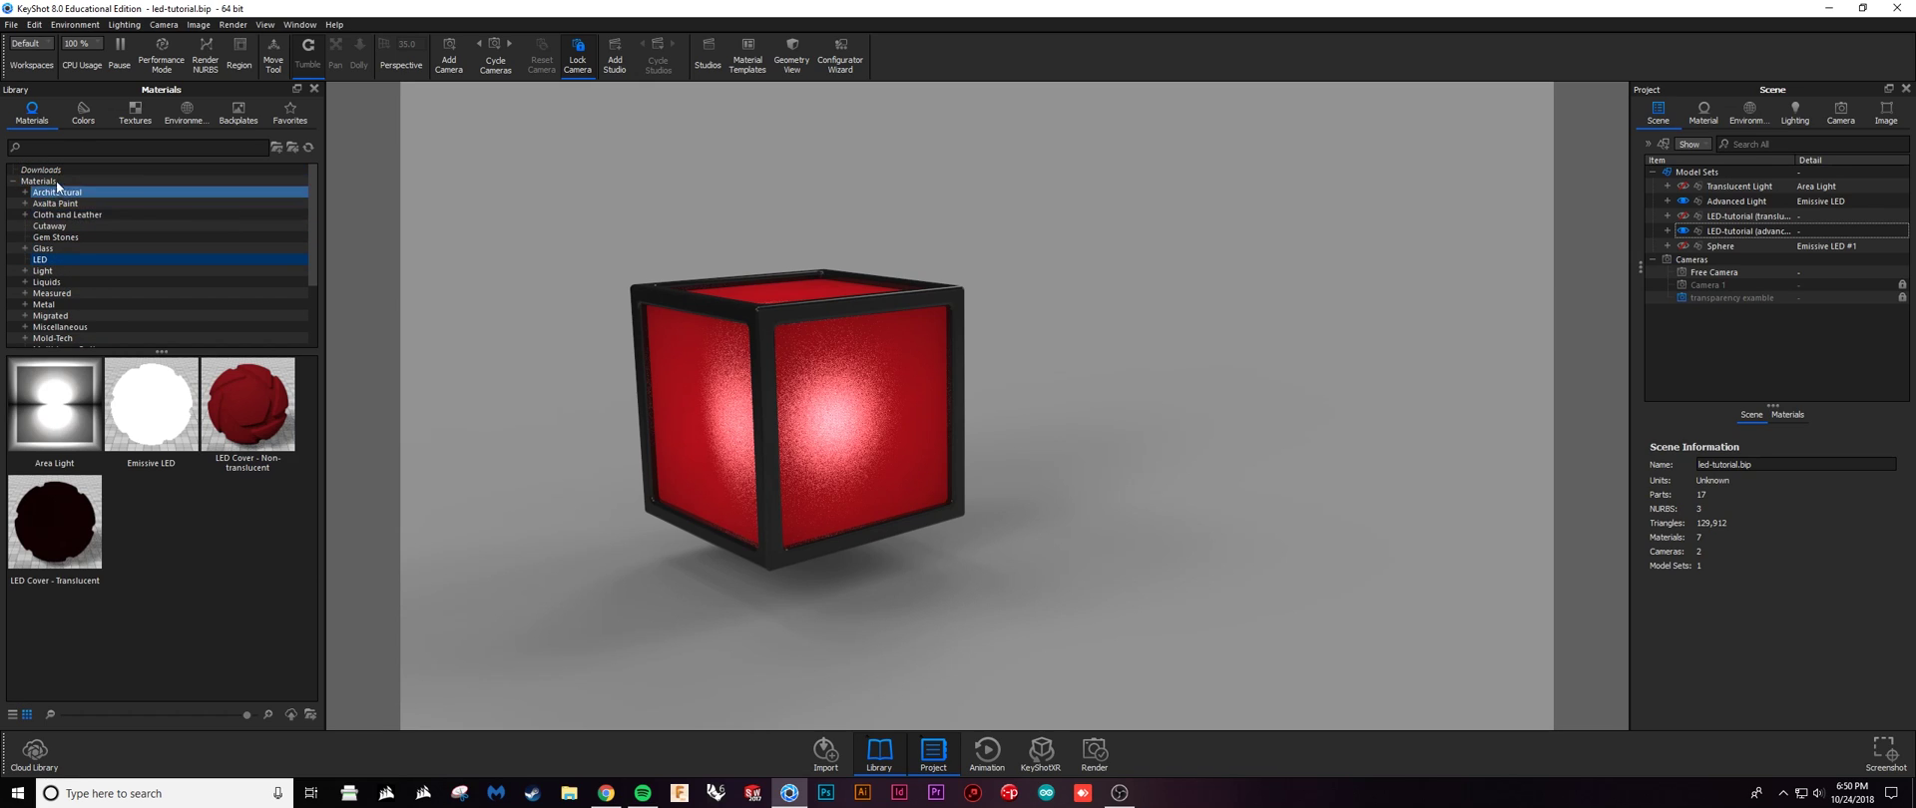
Browse the LED Cover Non-translucent and Translucent materials in the Library
{"action": "left_click_drag", "start_coordinate": [51, 613], "coordinate": [134, 651]}
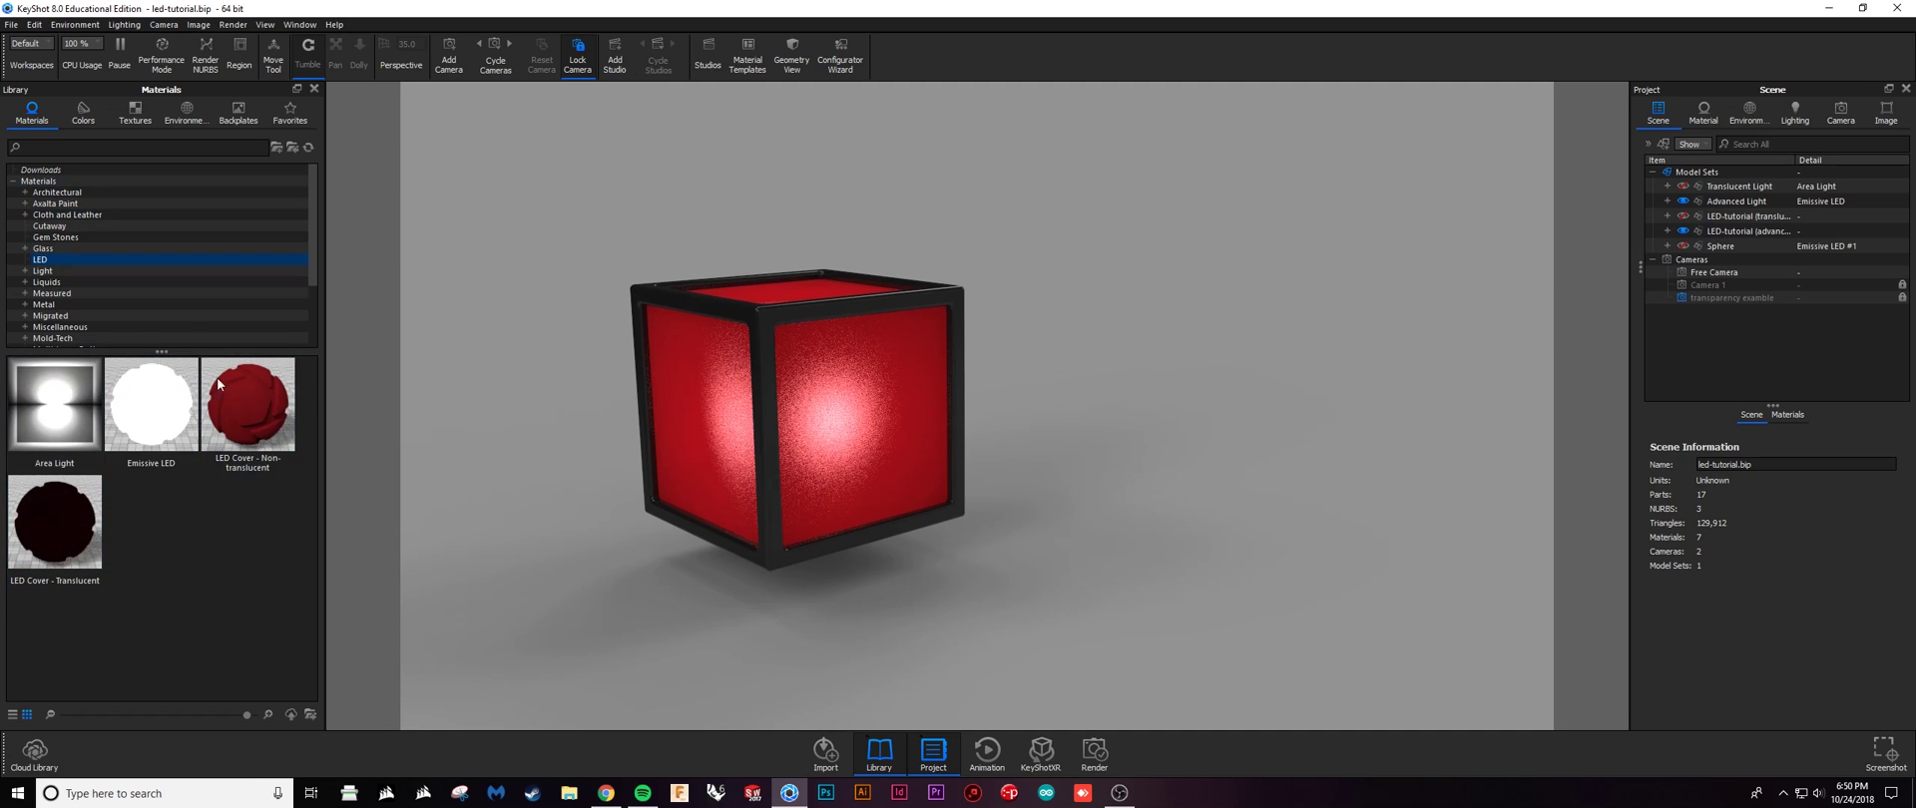
{"action": "left_click", "coordinate": [249, 439]}
{"action": "left_click", "coordinate": [315, 419]}
{"action": "left_click_drag", "start_coordinate": [15, 649], "coordinate": [175, 663]}
{"action": "left_click", "coordinate": [102, 541]}
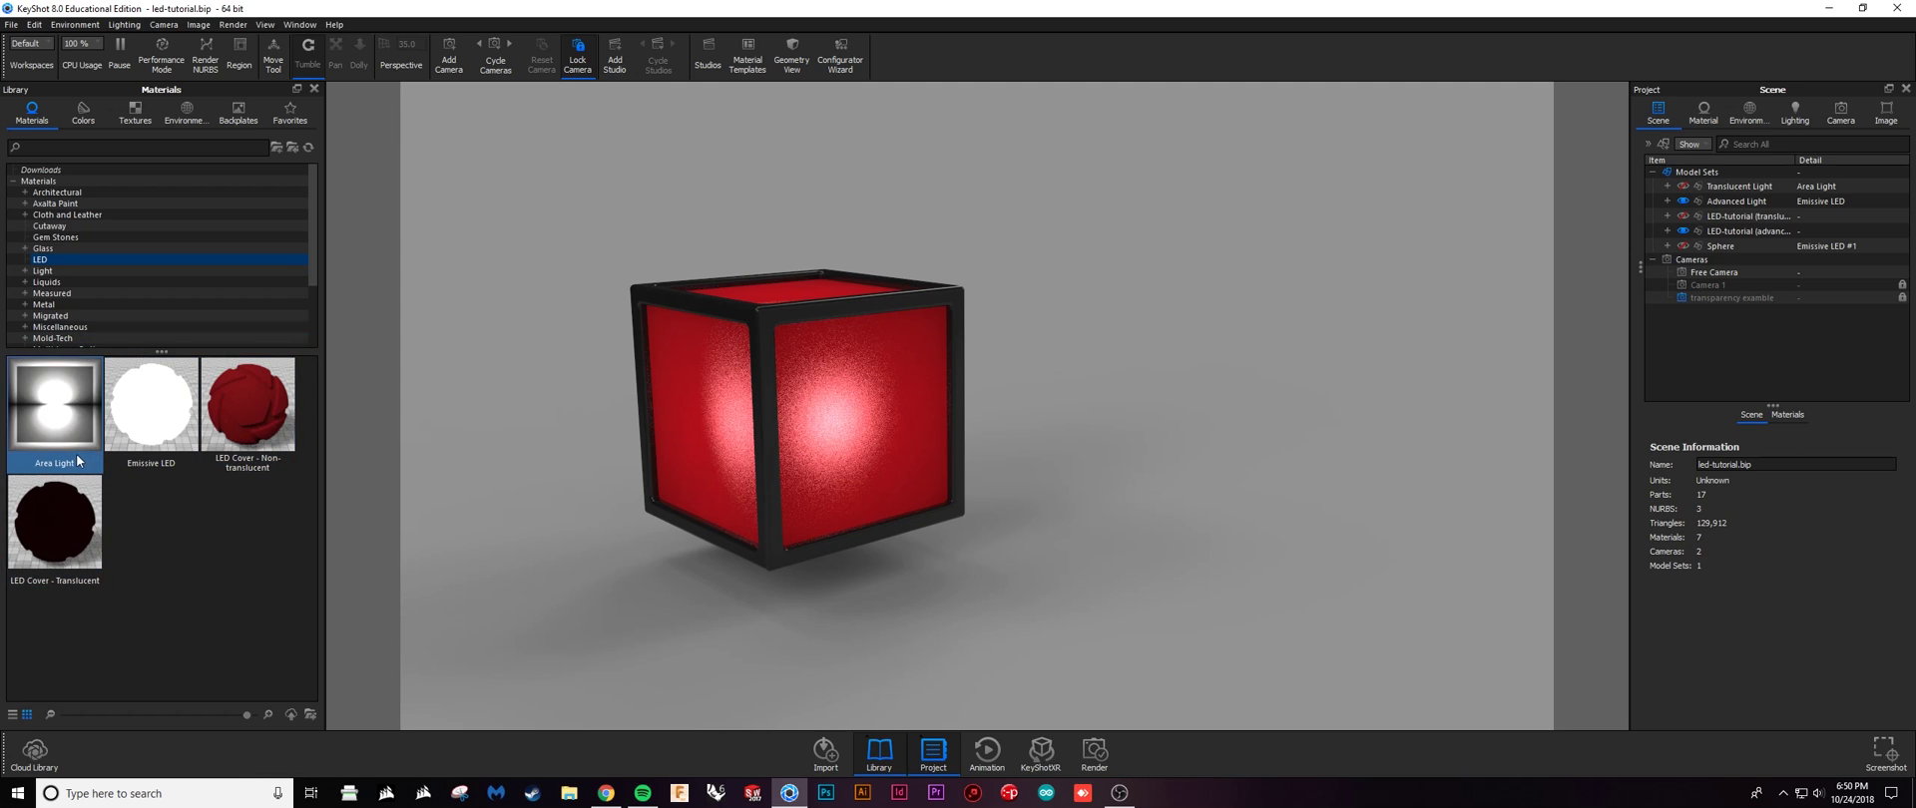
Look at the Emissive LED material, then hide the LED-tutorial (advanced) cube
{"action": "left_click_drag", "start_coordinate": [22, 643], "coordinate": [147, 651]}
{"action": "left_click", "coordinate": [151, 409]}
{"action": "left_click", "coordinate": [160, 518]}
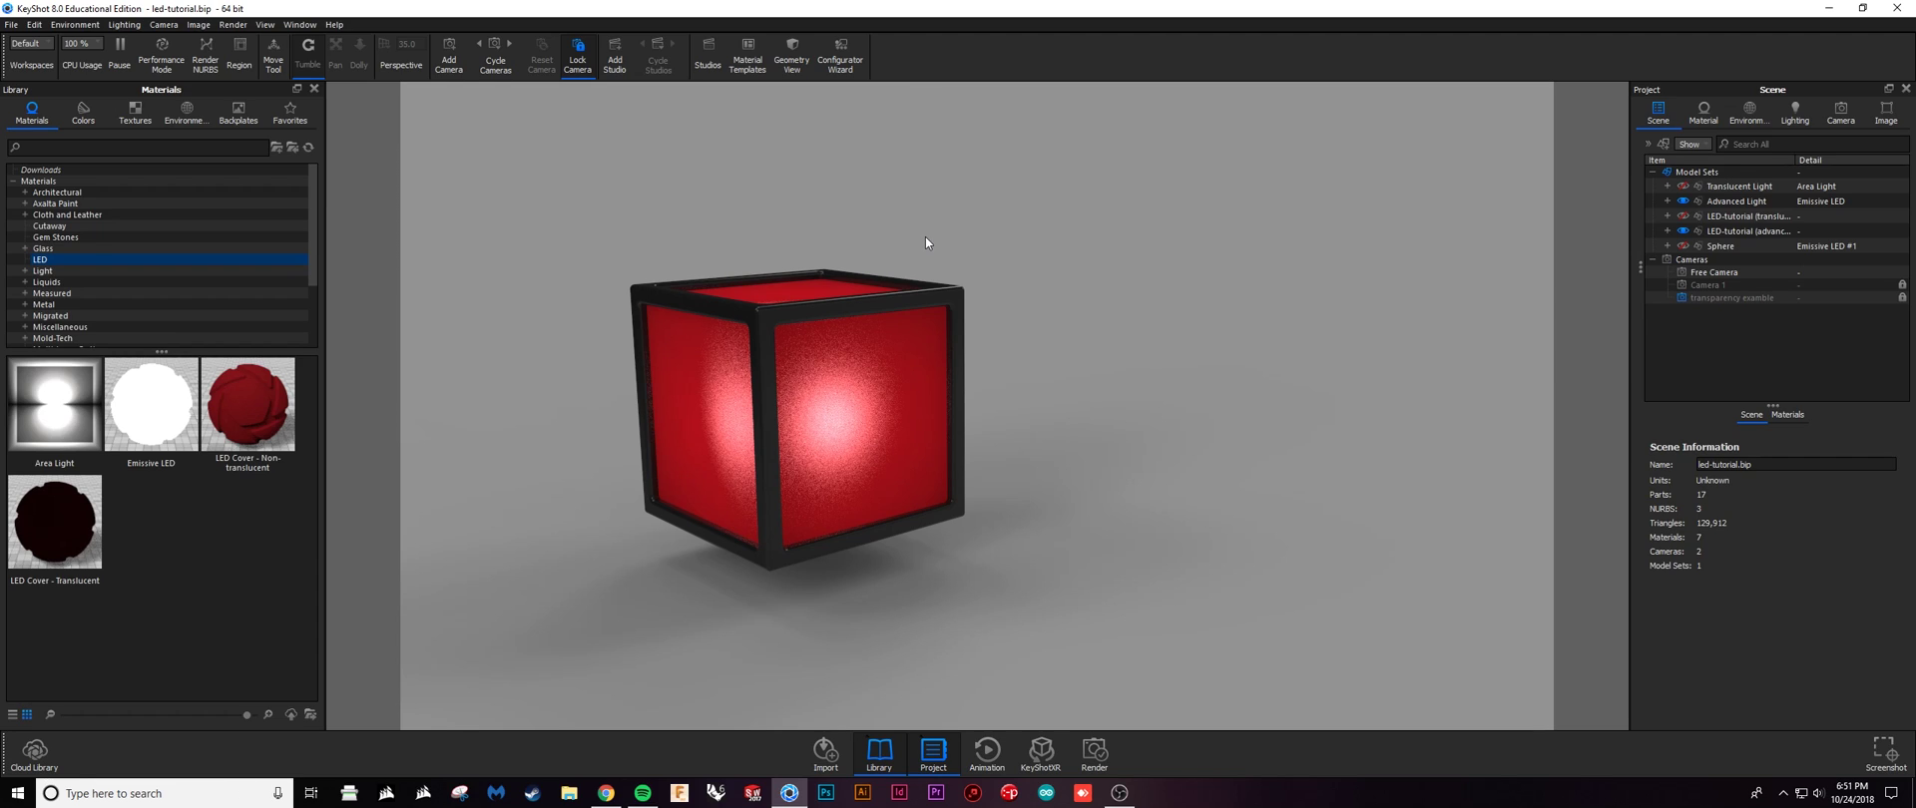
{"action": "left_click", "coordinate": [1682, 231]}
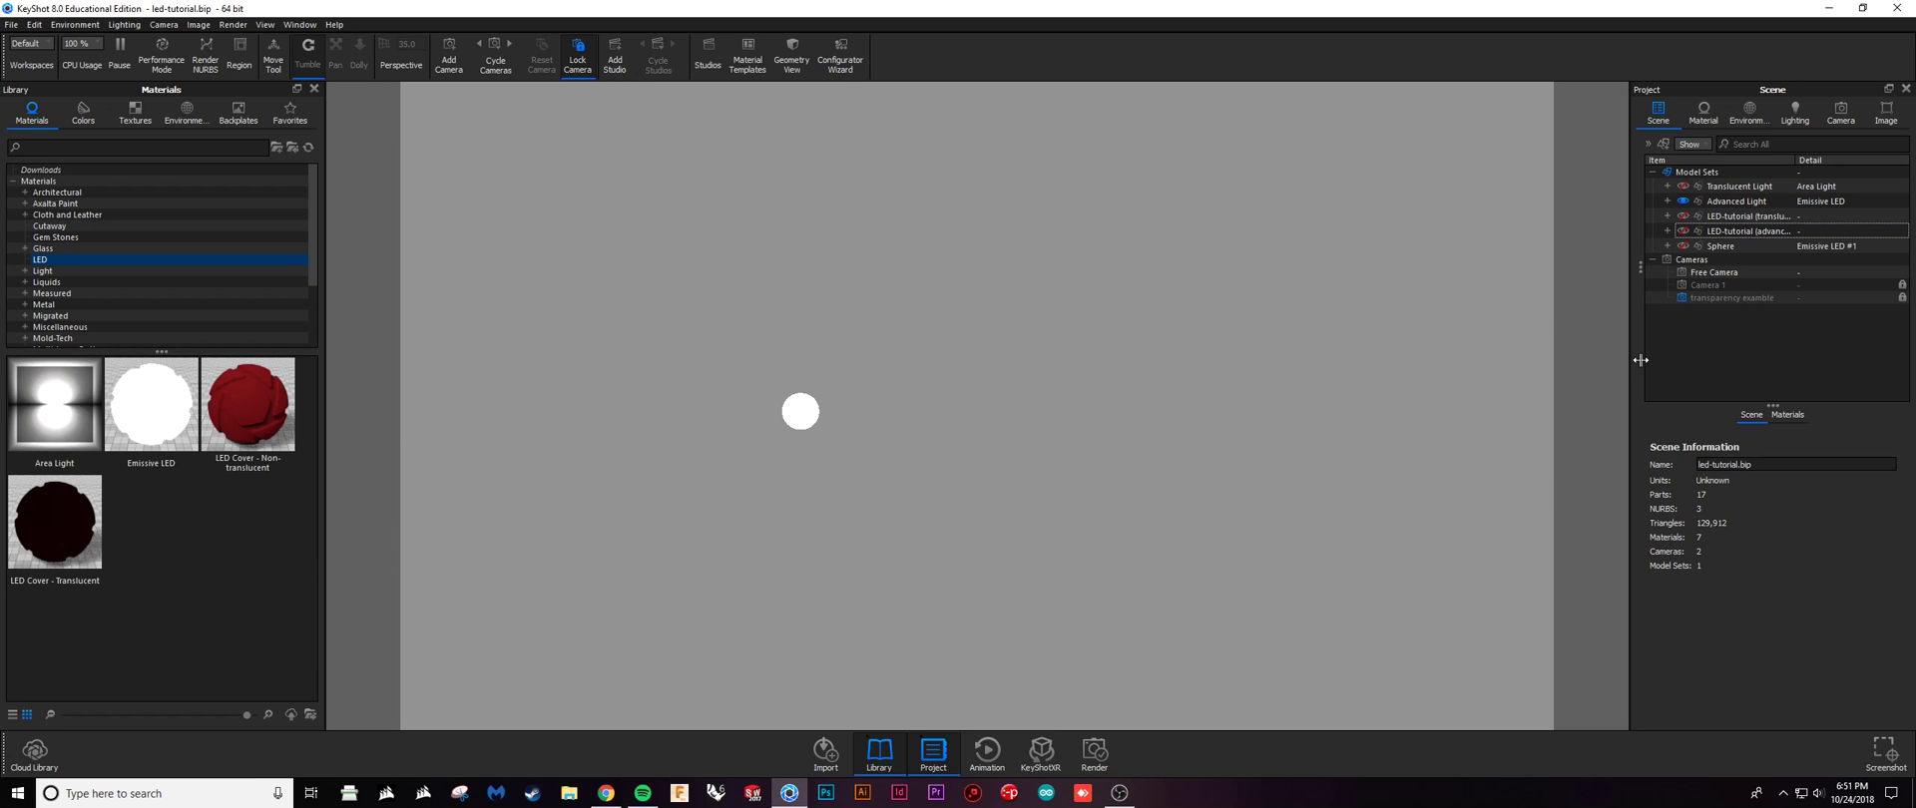
Edit the Advanced Light's Emissive LED material with Advanced options expanded, keeping type Emissive
{"action": "right_click", "coordinate": [1758, 203]}
{"action": "mouse_move", "coordinate": [1762, 215]}
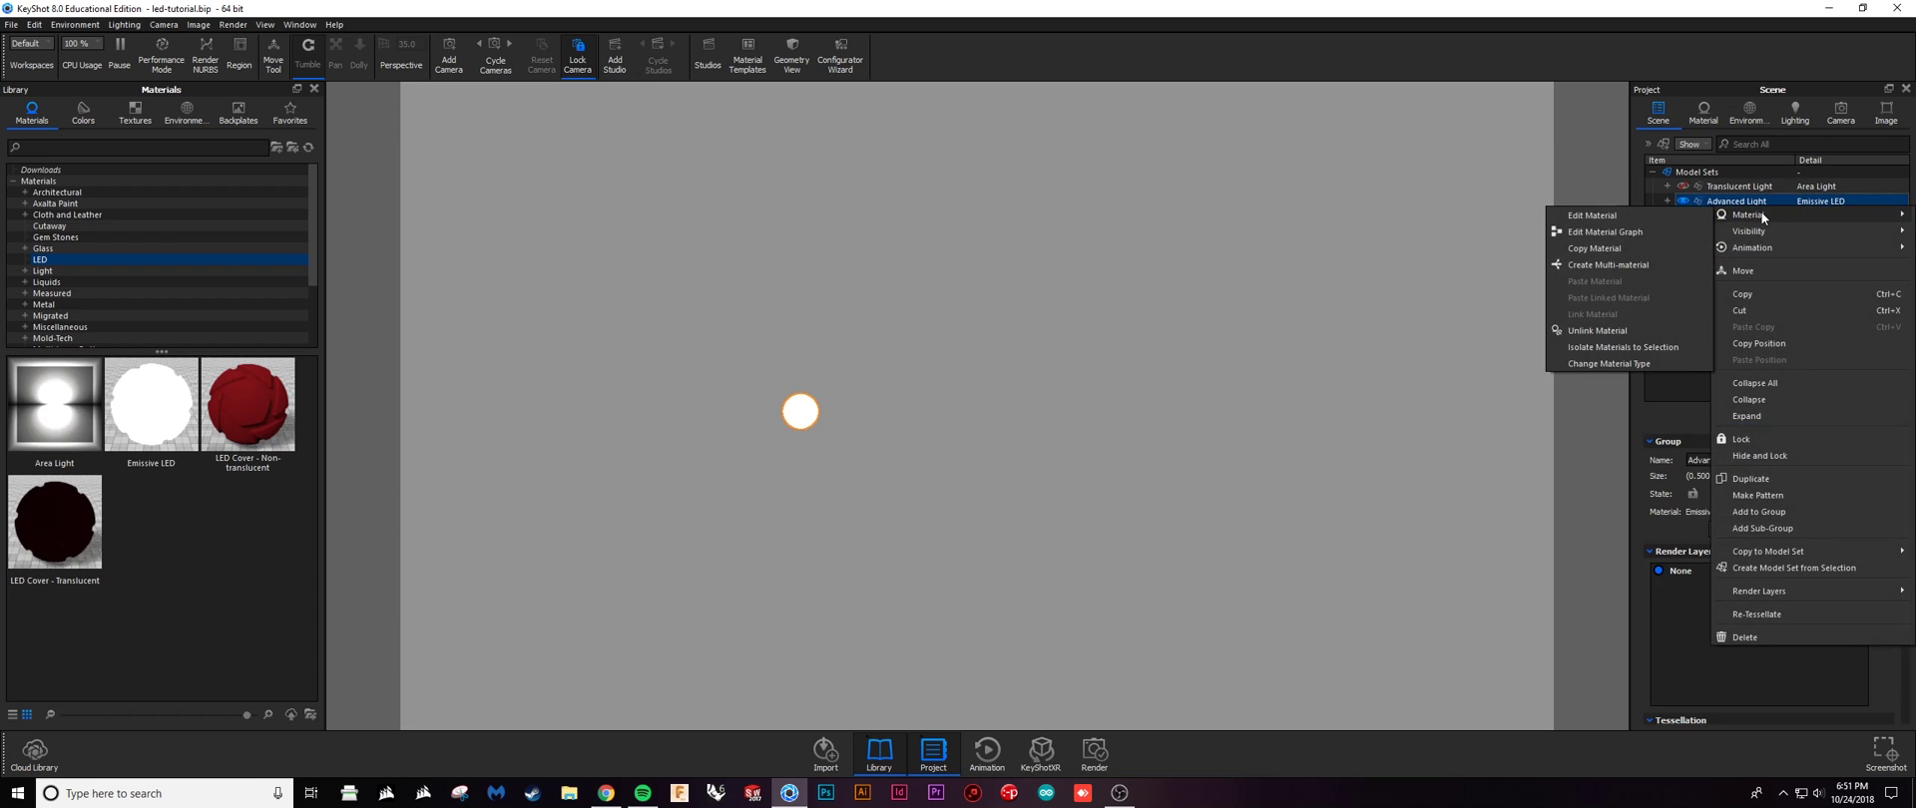
{"action": "left_click", "coordinate": [1644, 215]}
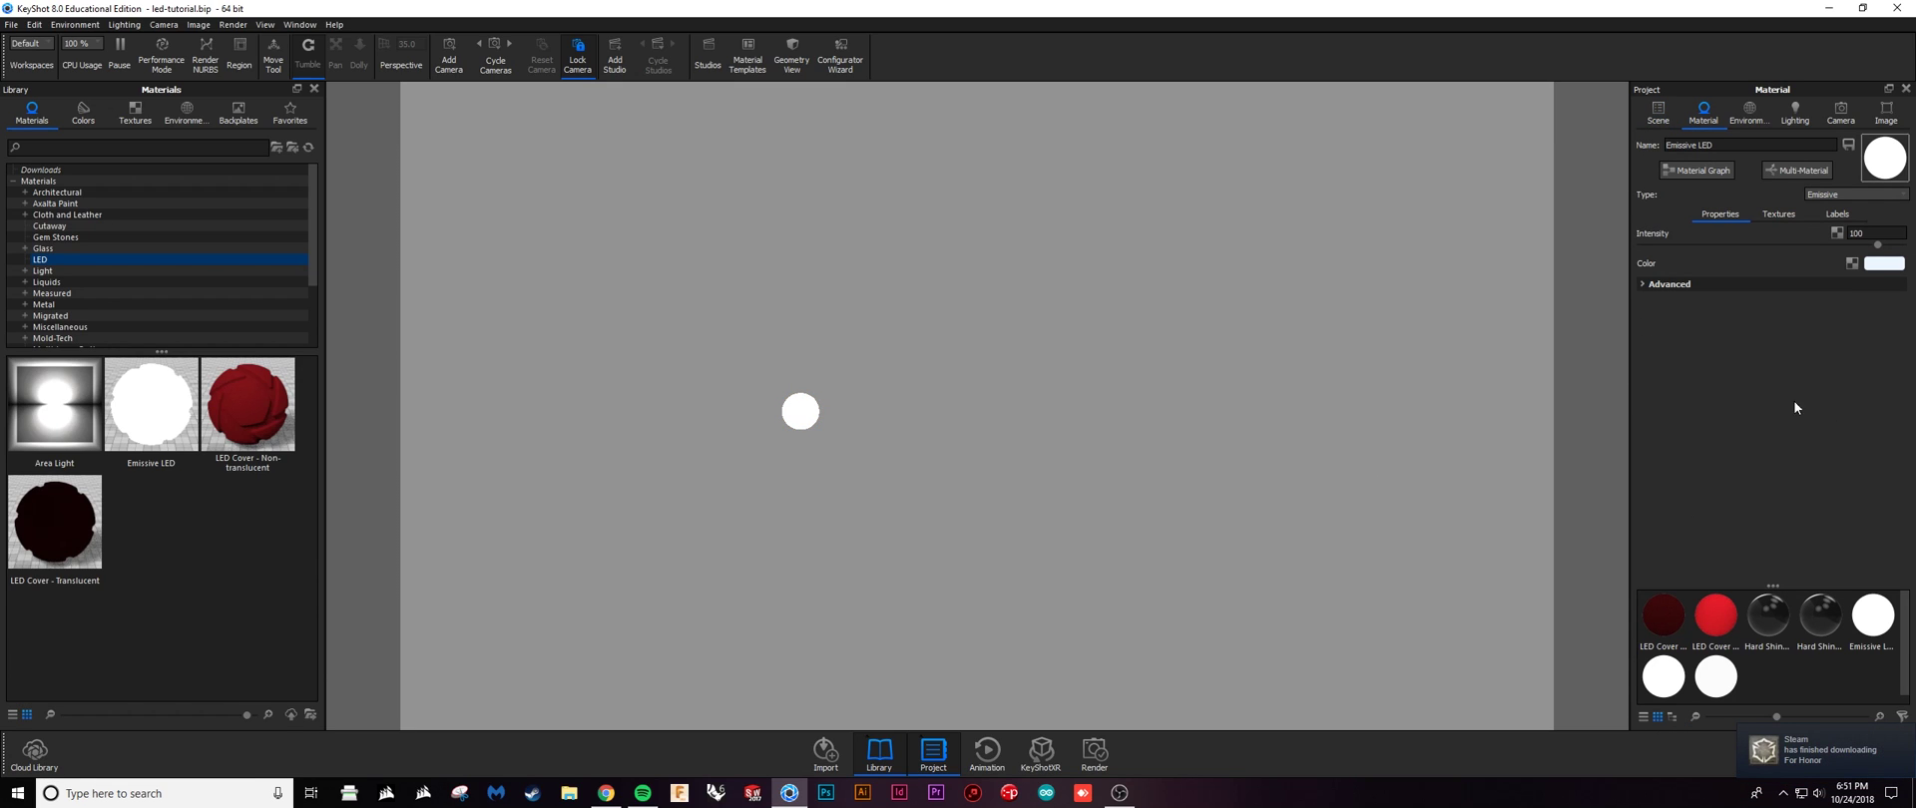
{"action": "left_click", "coordinate": [1642, 285]}
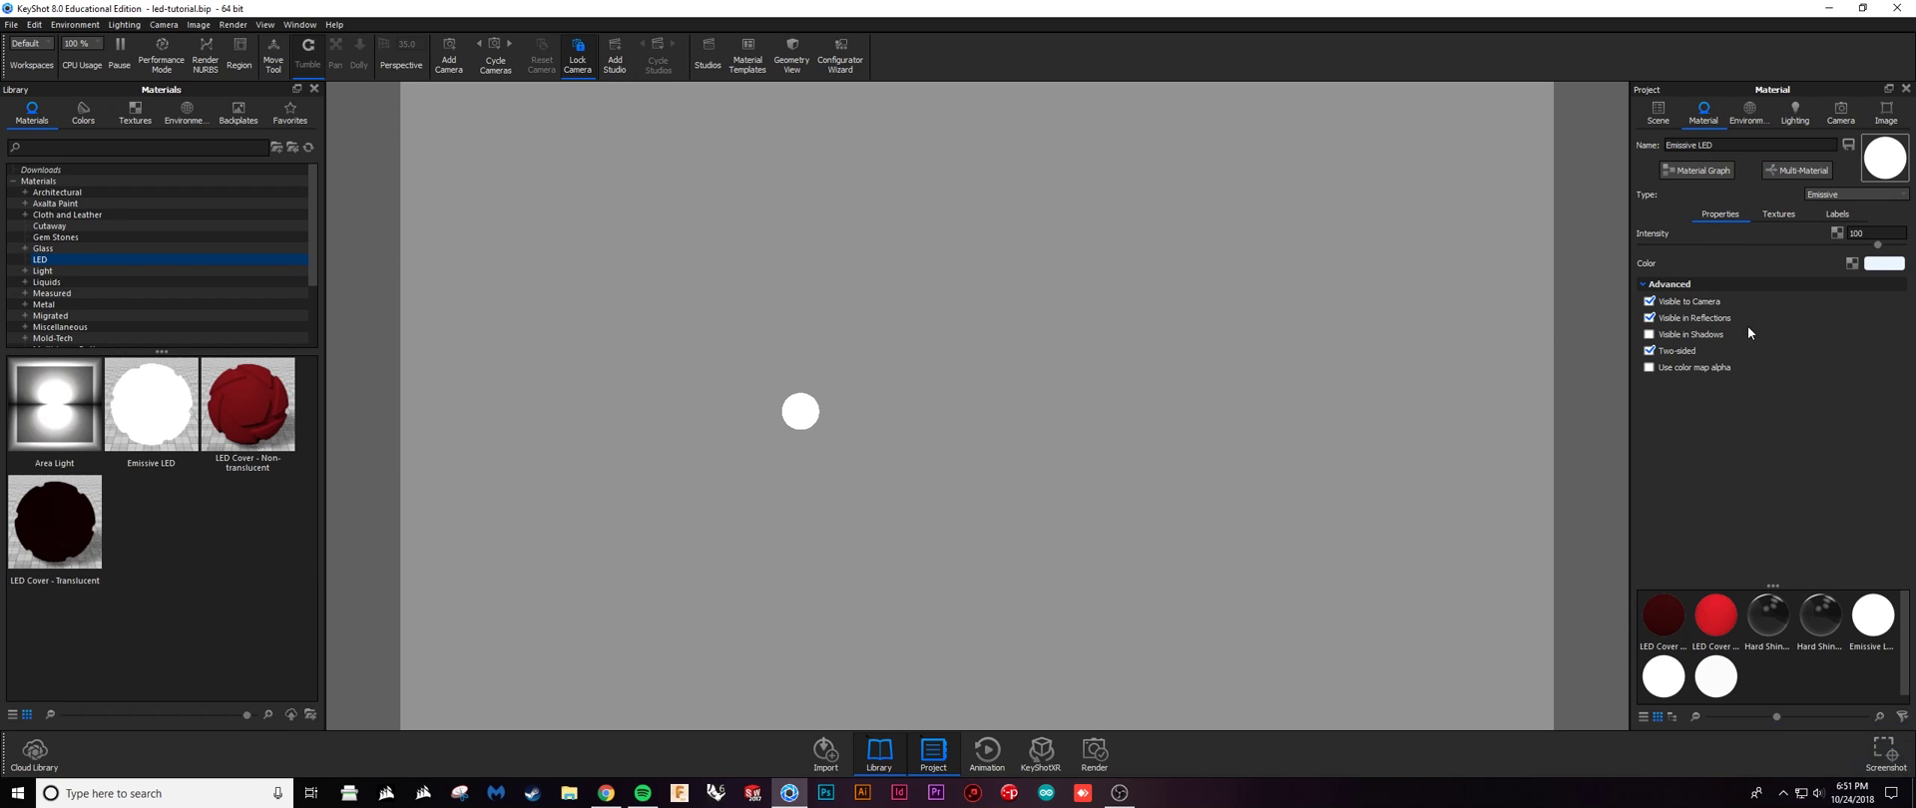
{"action": "left_click", "coordinate": [1892, 190]}
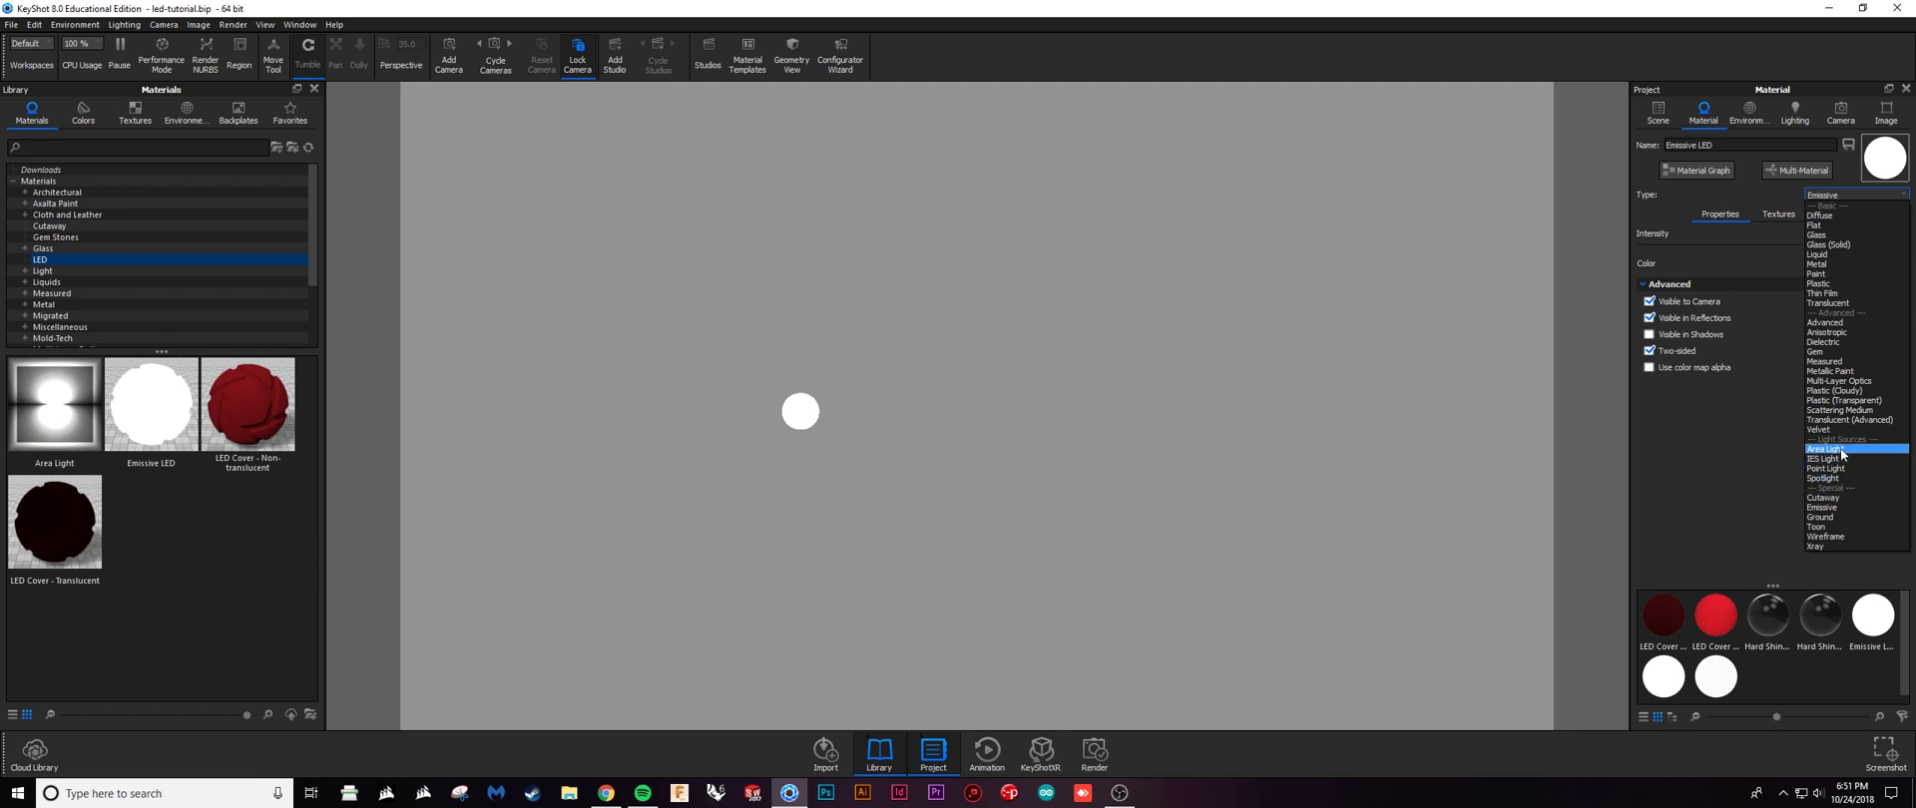
{"action": "left_click", "coordinate": [1834, 506]}
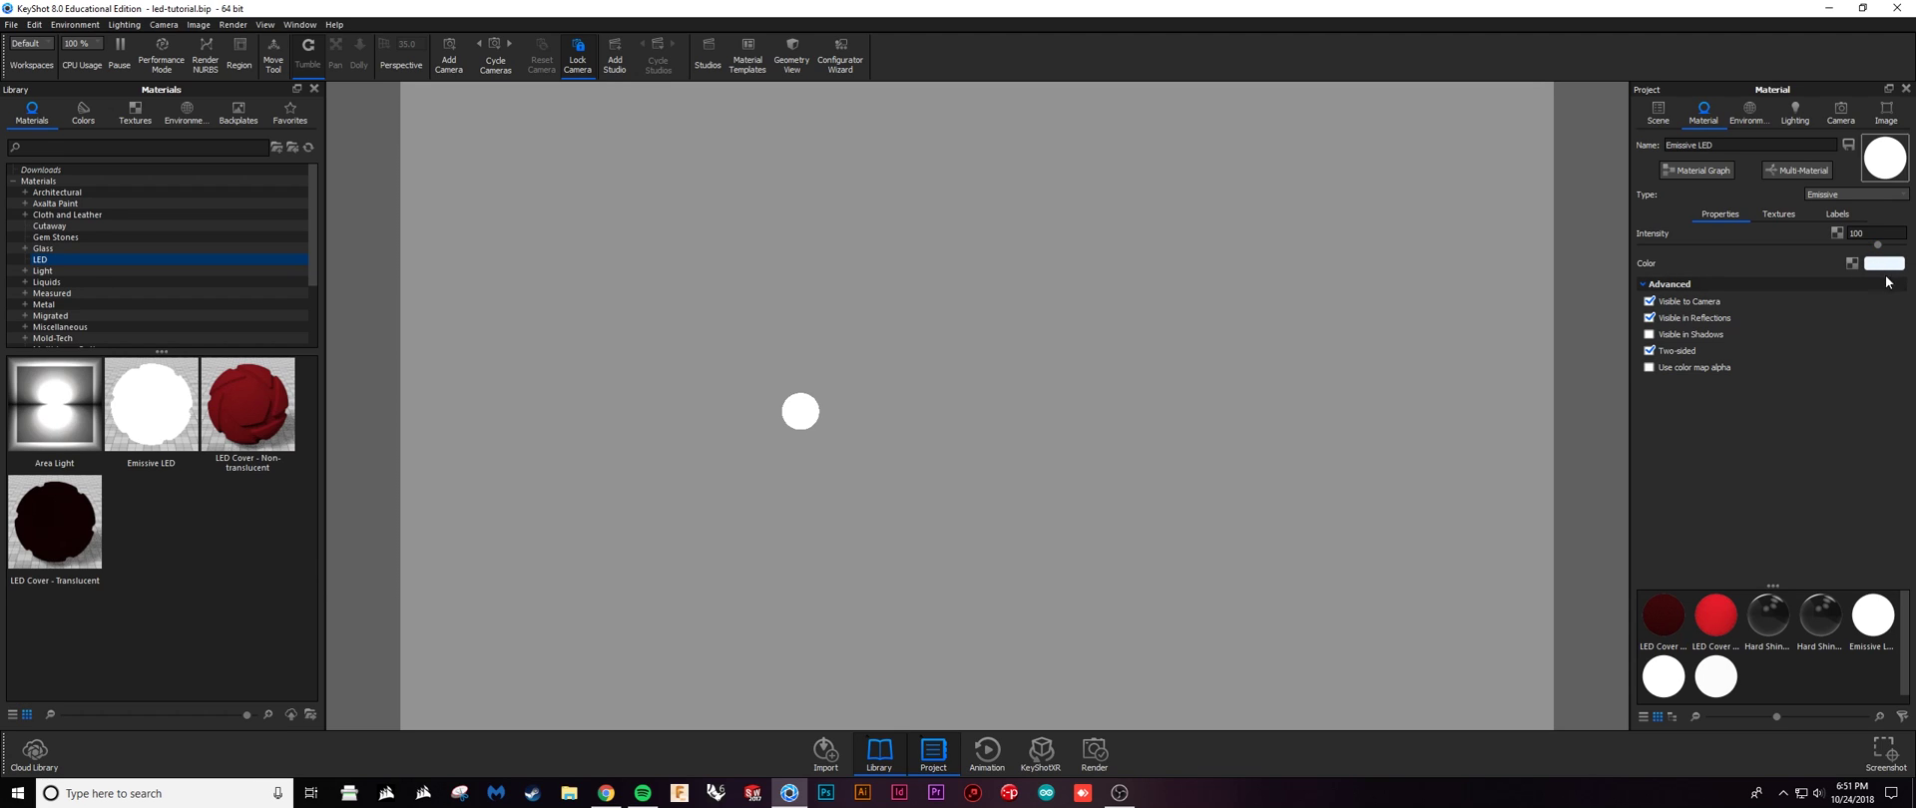
Hide the small Advanced Light sphere and show the Translucent Light sphere
{"action": "left_click", "coordinate": [1658, 114]}
{"action": "left_click", "coordinate": [1686, 186]}
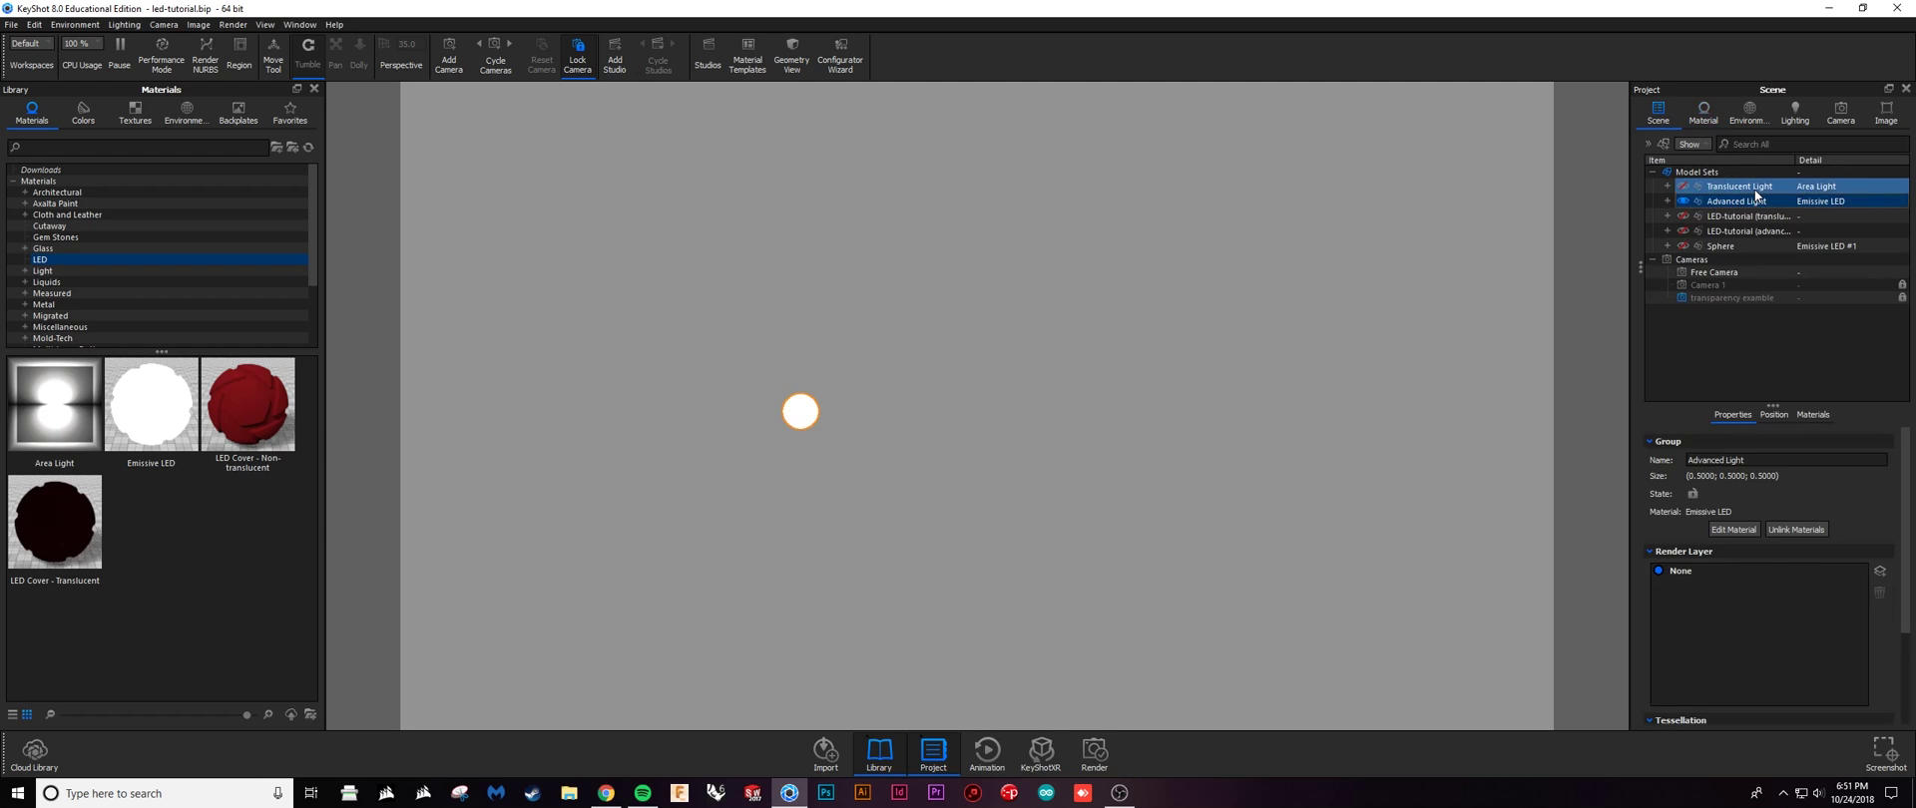
{"action": "left_click", "coordinate": [1684, 187]}
{"action": "left_click", "coordinate": [1191, 555]}
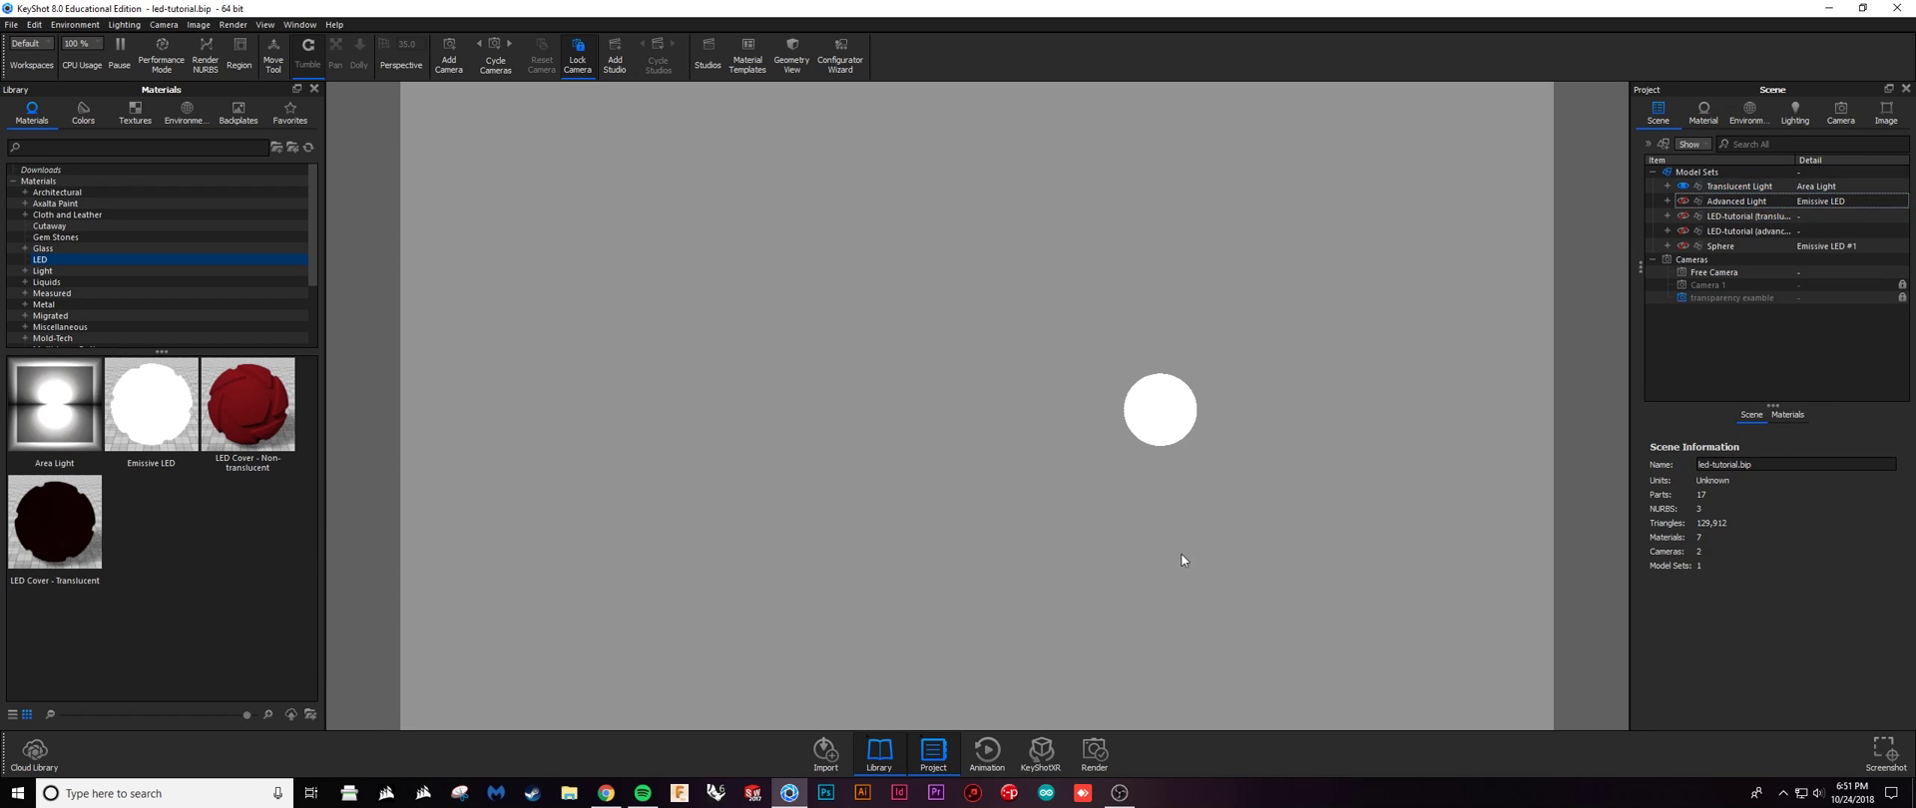
Inspect the Translucent Light's Area Light material, then return to the scene tree and deselect
{"action": "right_click", "coordinate": [1714, 185]}
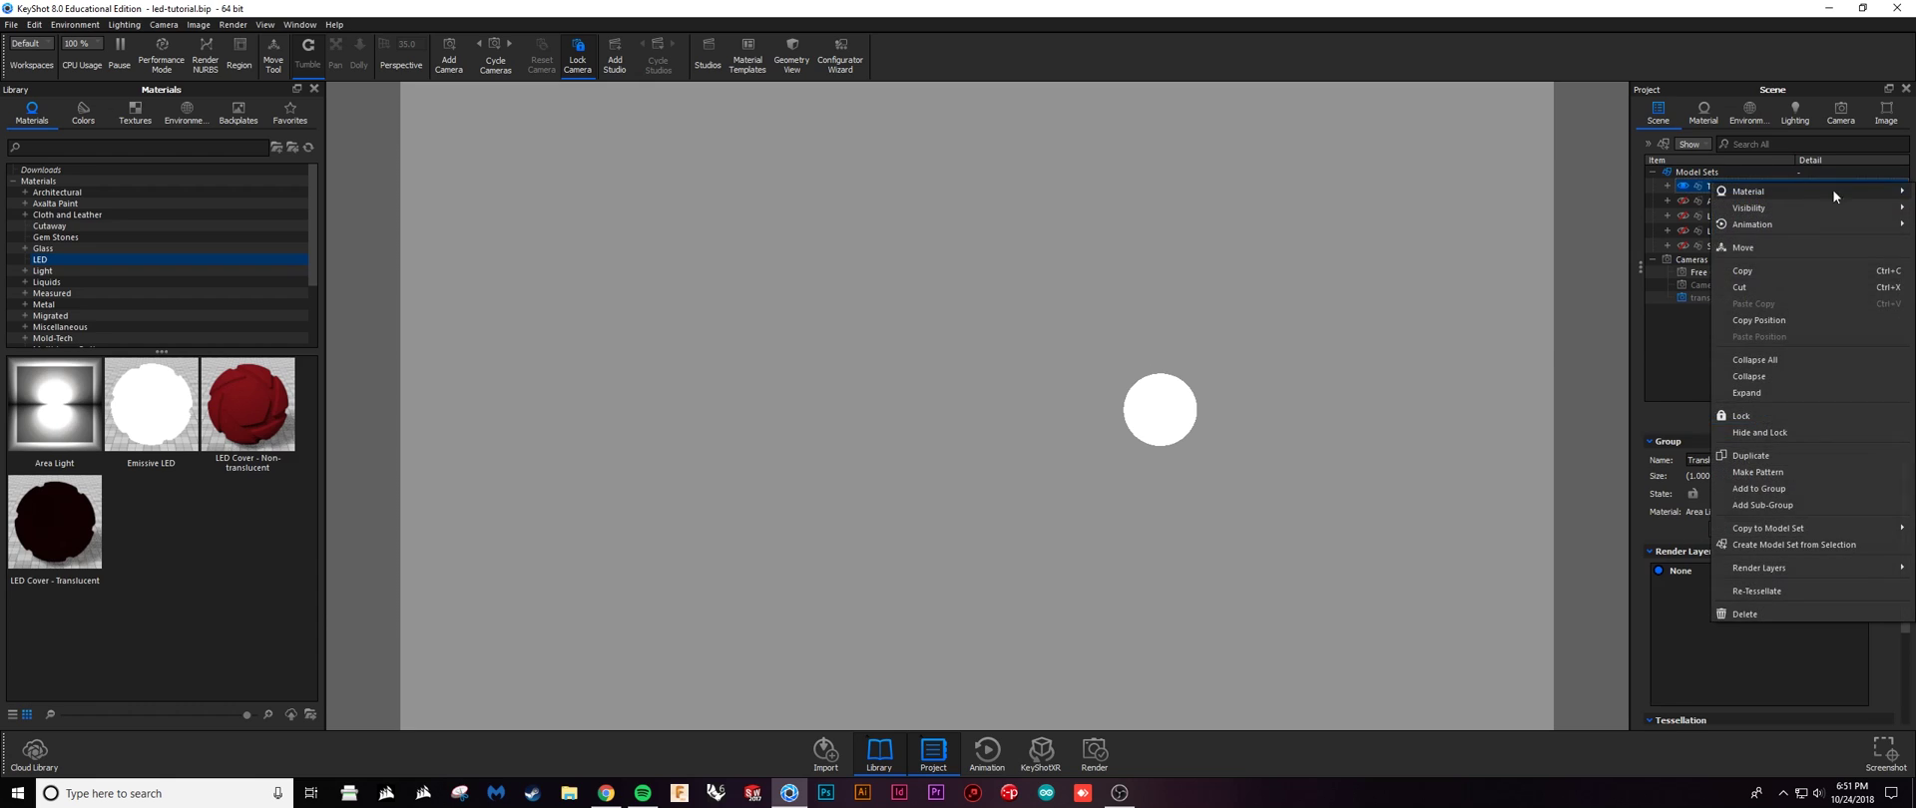
{"action": "mouse_move", "coordinate": [1748, 190]}
{"action": "left_click", "coordinate": [1659, 194]}
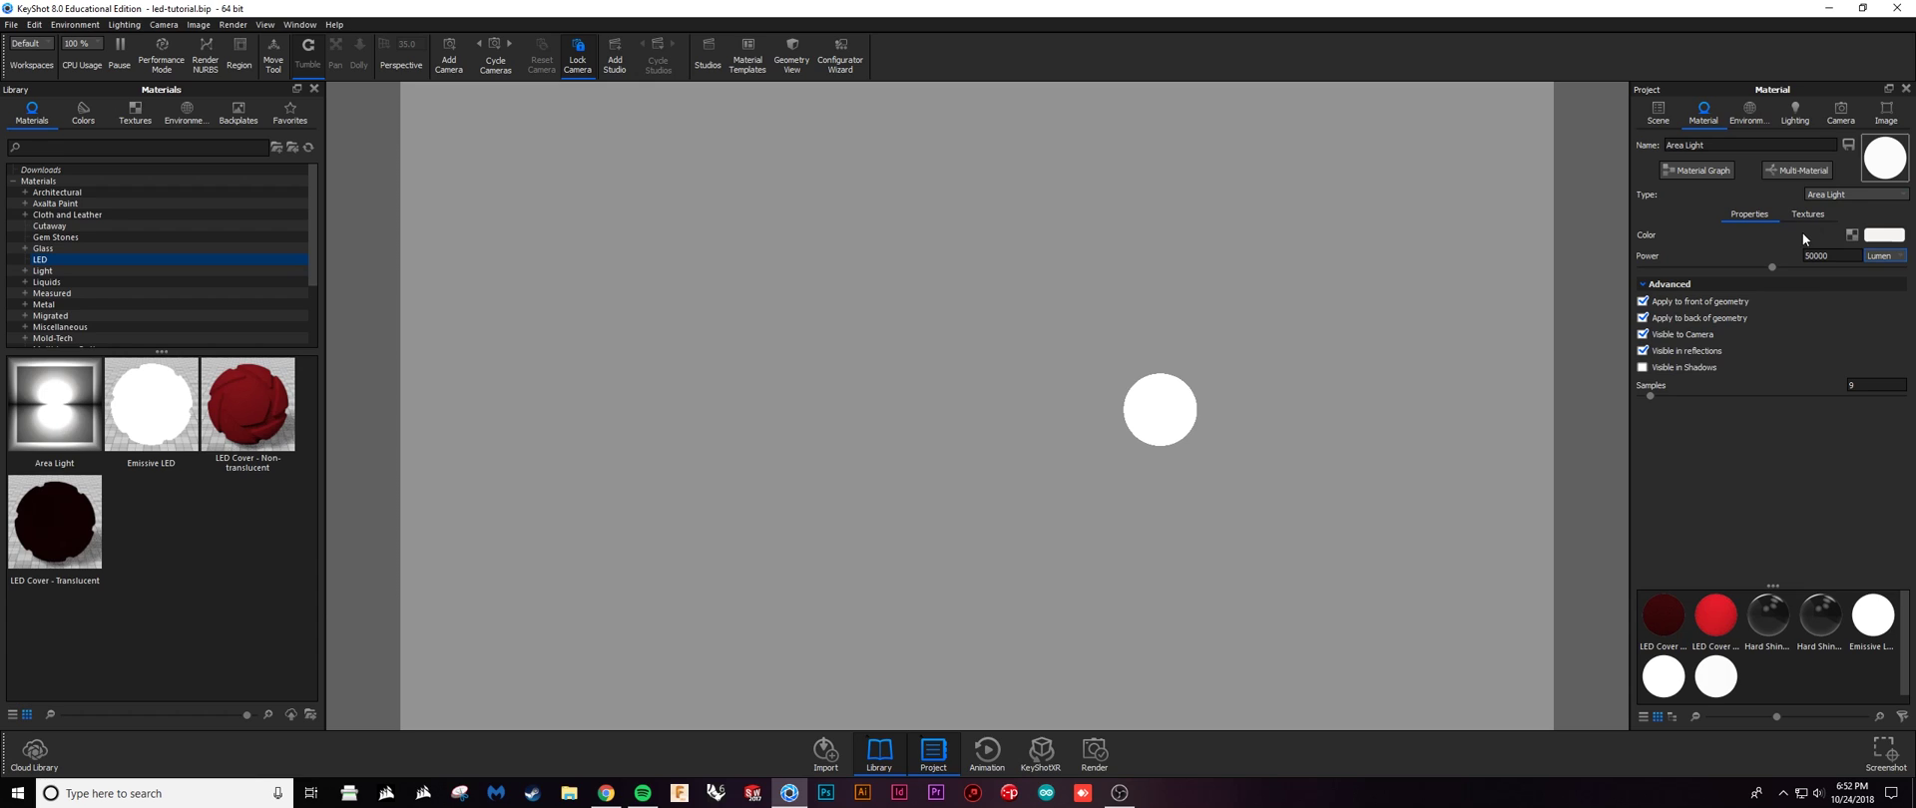
{"action": "left_click", "coordinate": [1659, 115]}
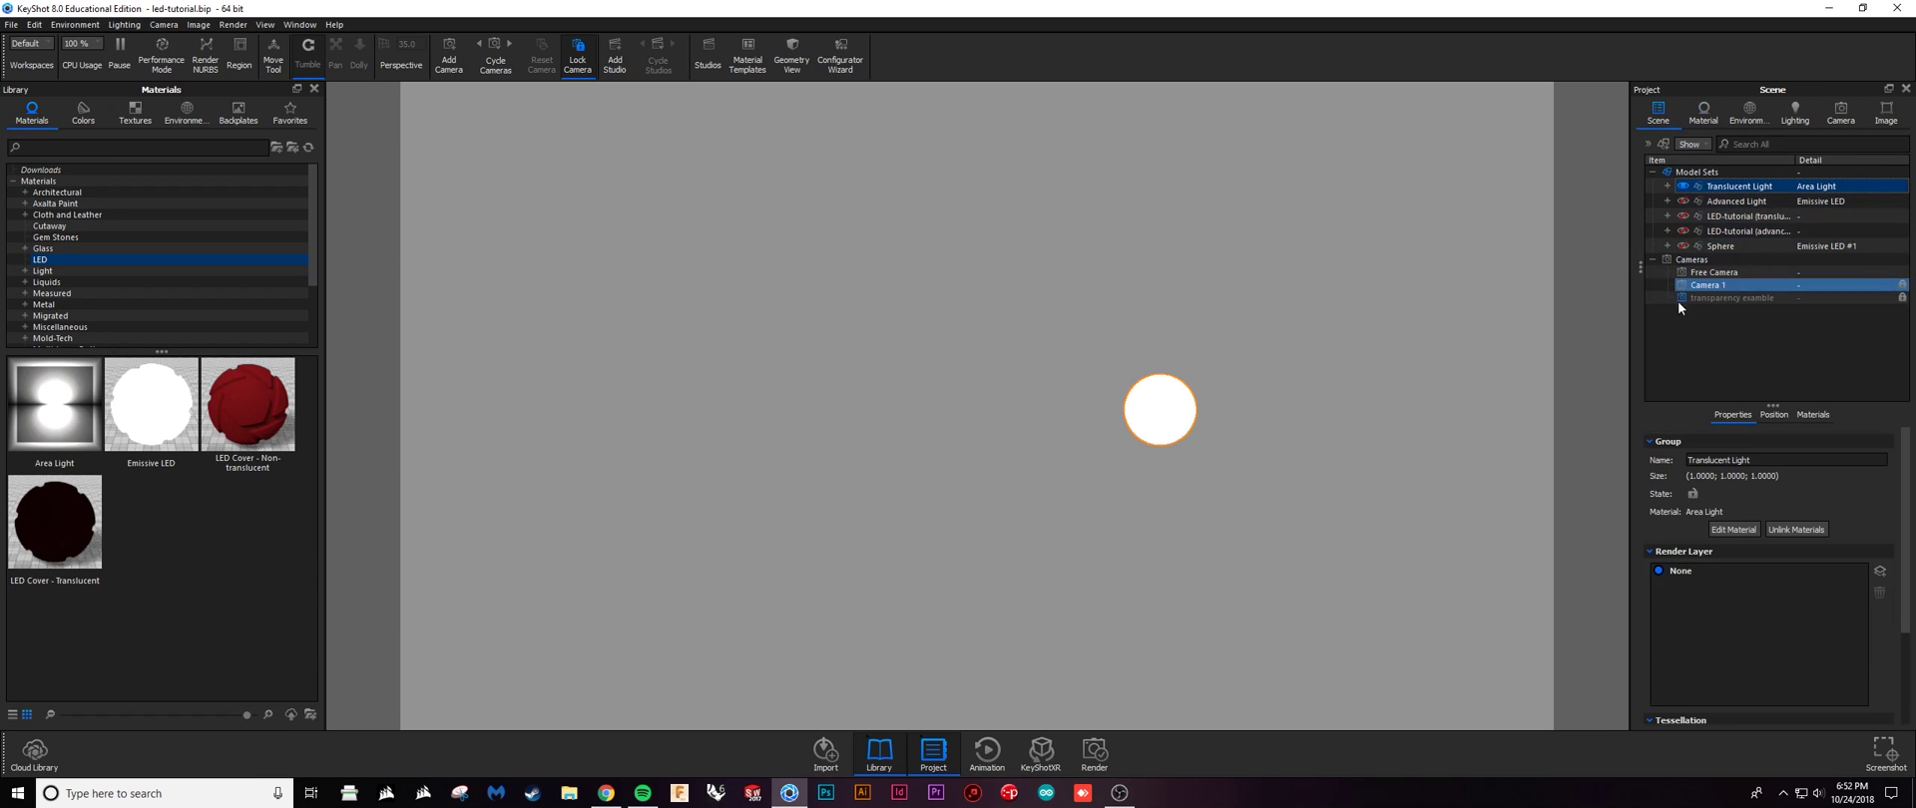
{"action": "right_click", "coordinate": [1757, 186]}
{"action": "mouse_move", "coordinate": [1757, 198]}
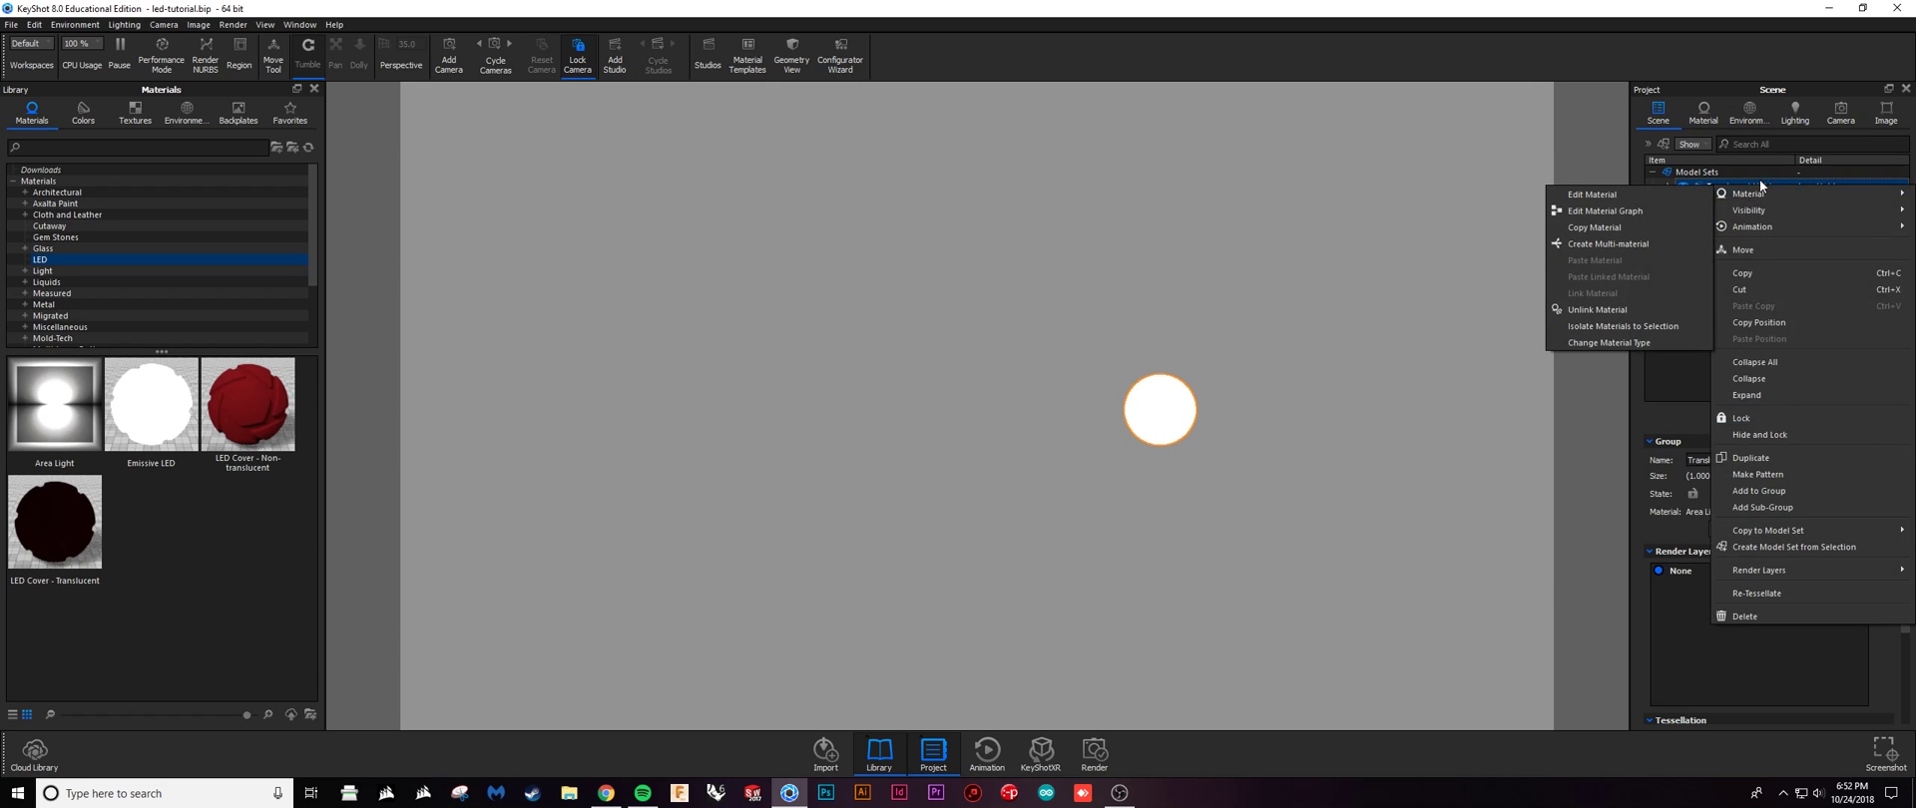
{"action": "left_click", "coordinate": [1758, 179]}
{"action": "left_click", "coordinate": [1721, 354]}
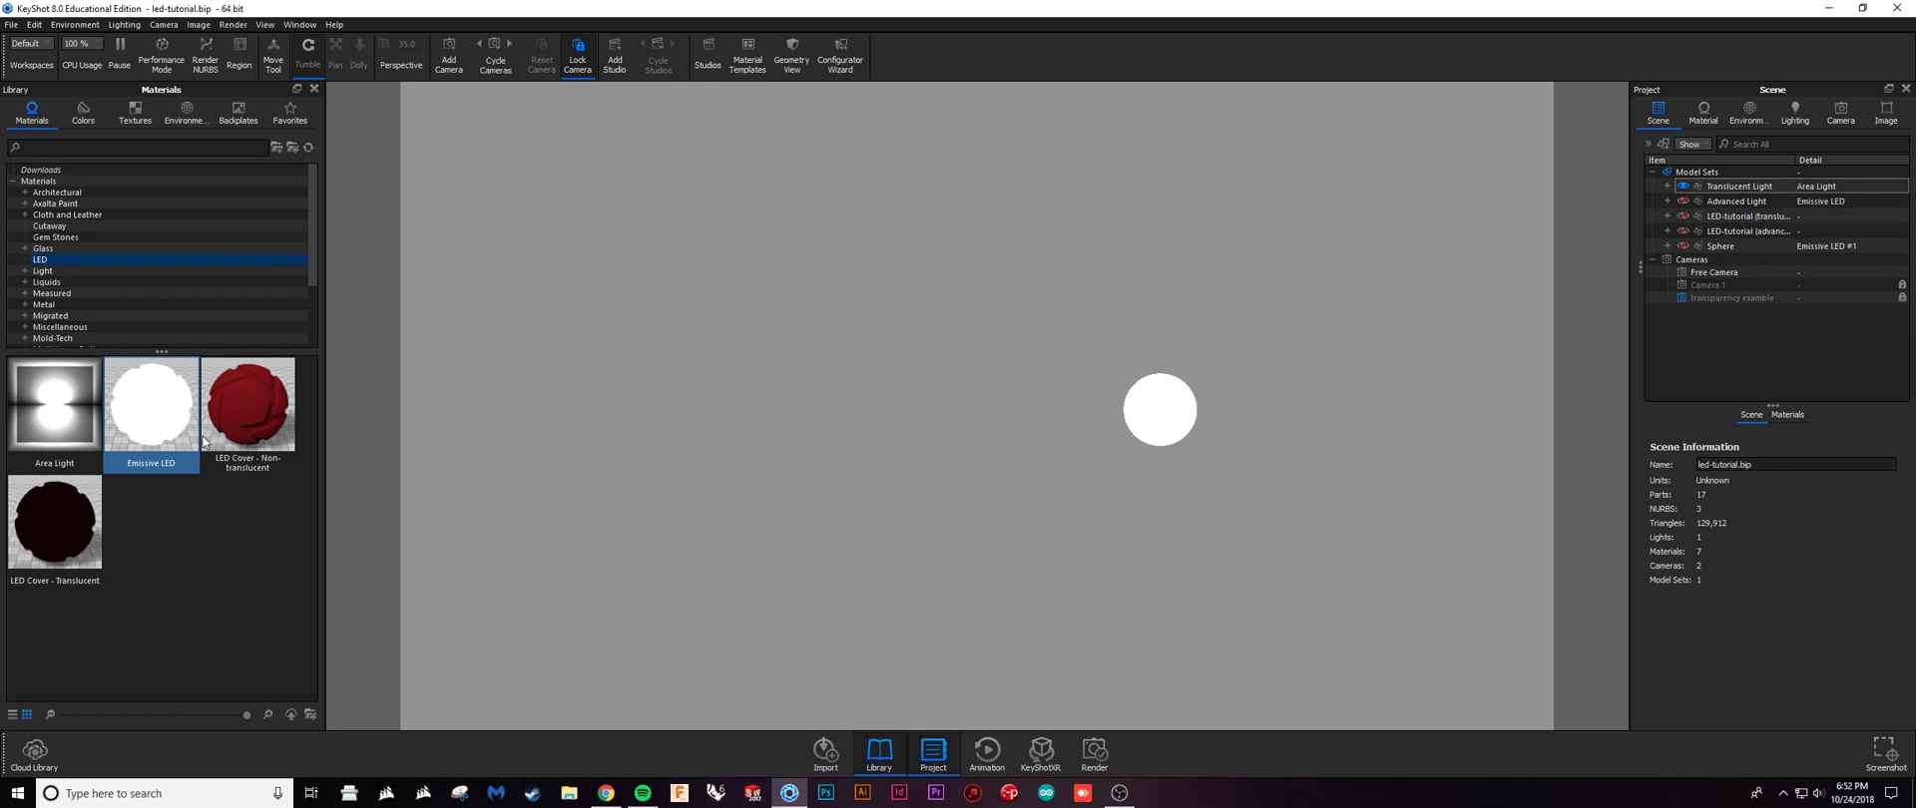
Compare Library materials: Emissive LED, Non-translucent cover, Translucent cover and Area Light
{"action": "left_click_drag", "start_coordinate": [179, 497], "coordinate": [286, 389]}
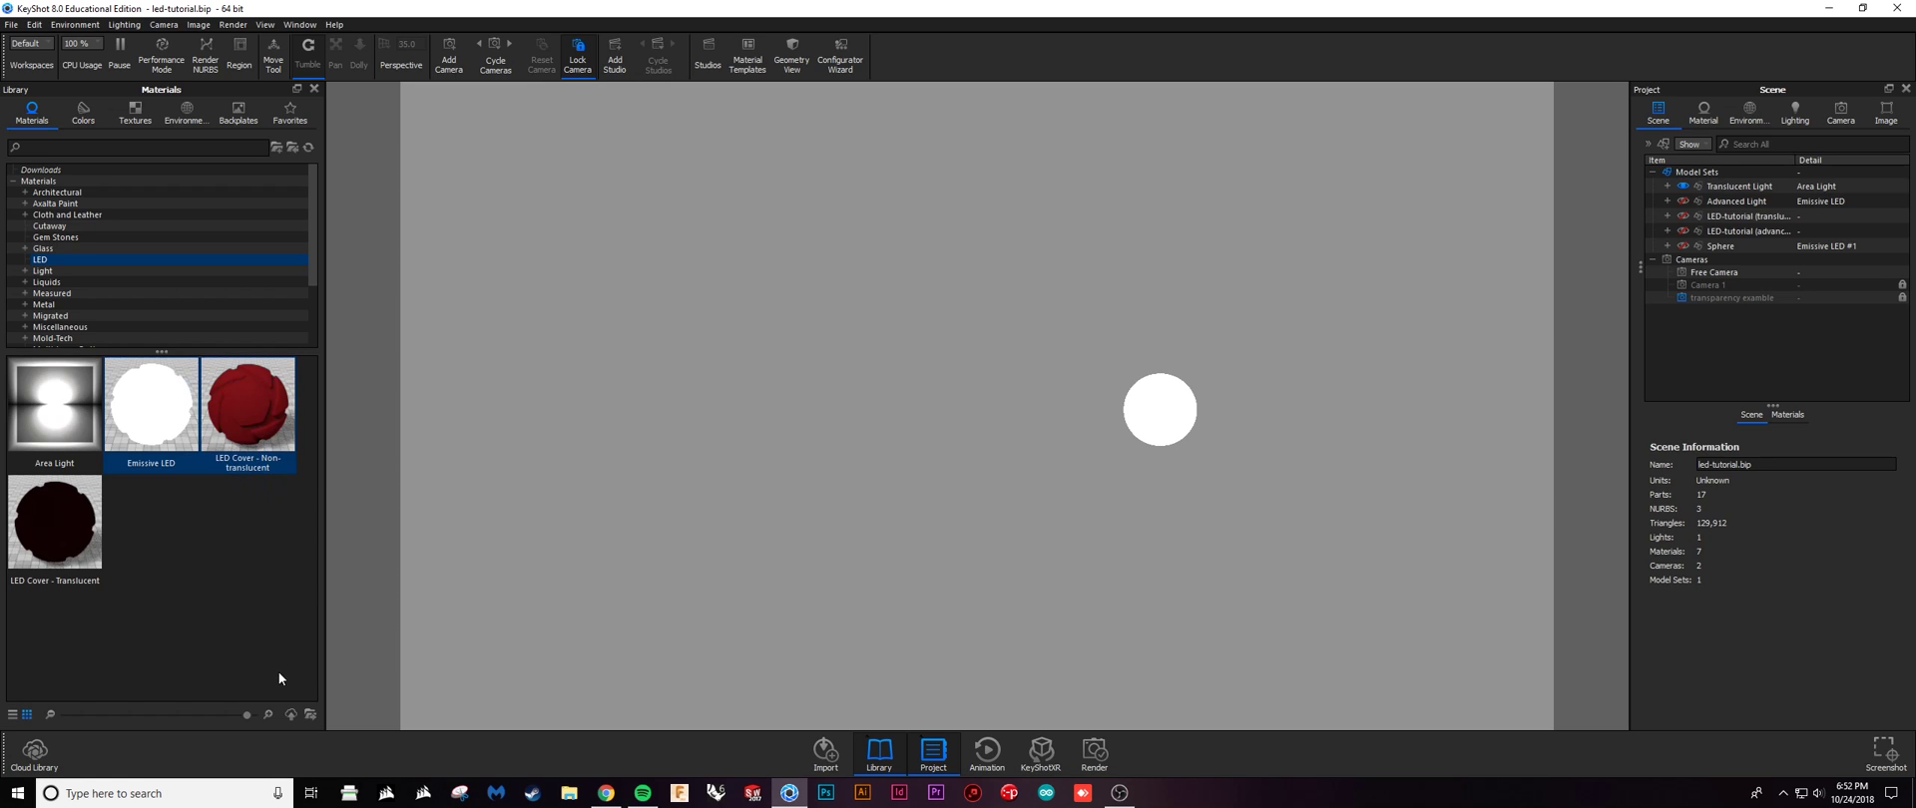
{"action": "left_click", "coordinate": [143, 591]}
{"action": "left_click_drag", "start_coordinate": [46, 638], "coordinate": [58, 401]}
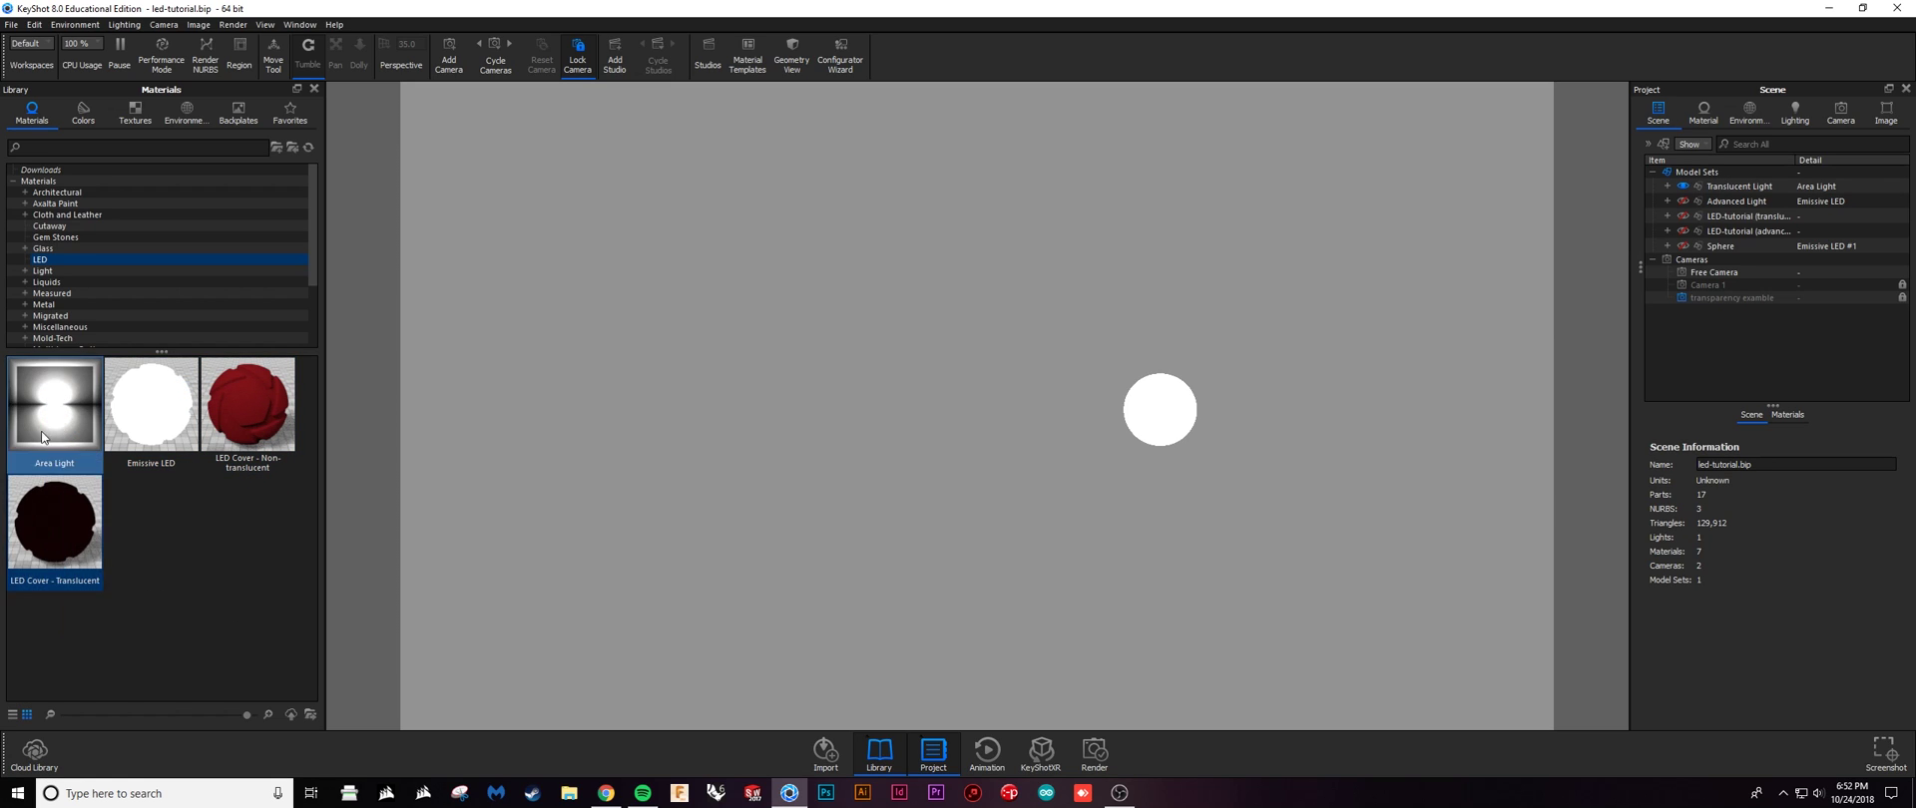
{"action": "left_click", "coordinate": [160, 619]}
{"action": "left_click", "coordinate": [170, 416]}
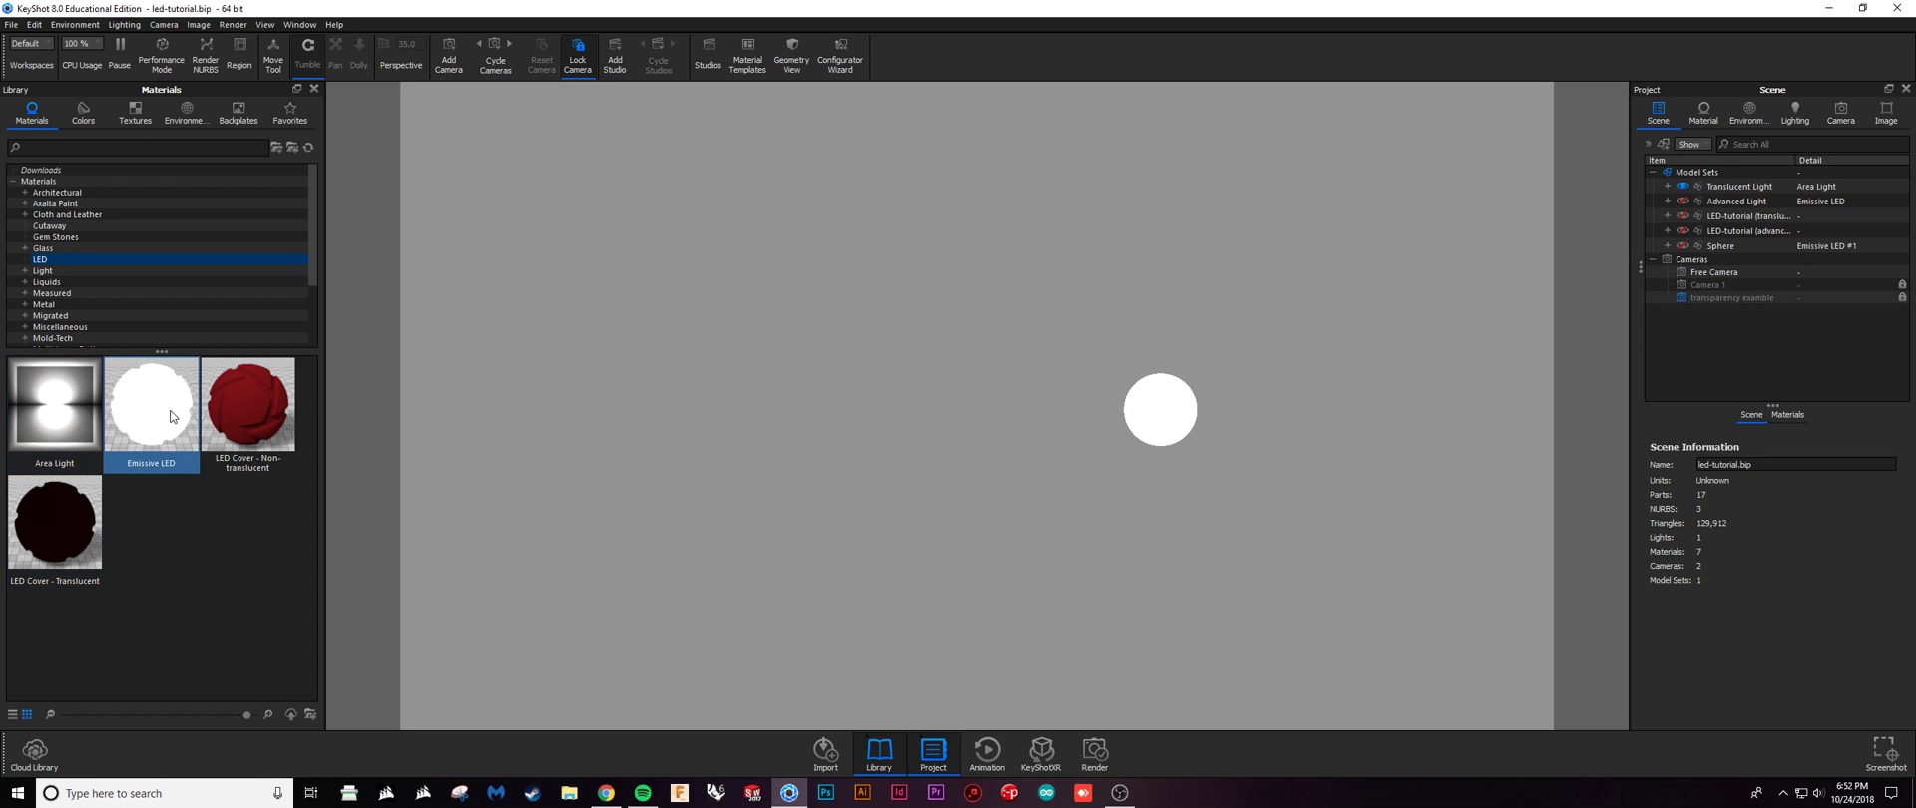
{"action": "left_click", "coordinate": [259, 441]}
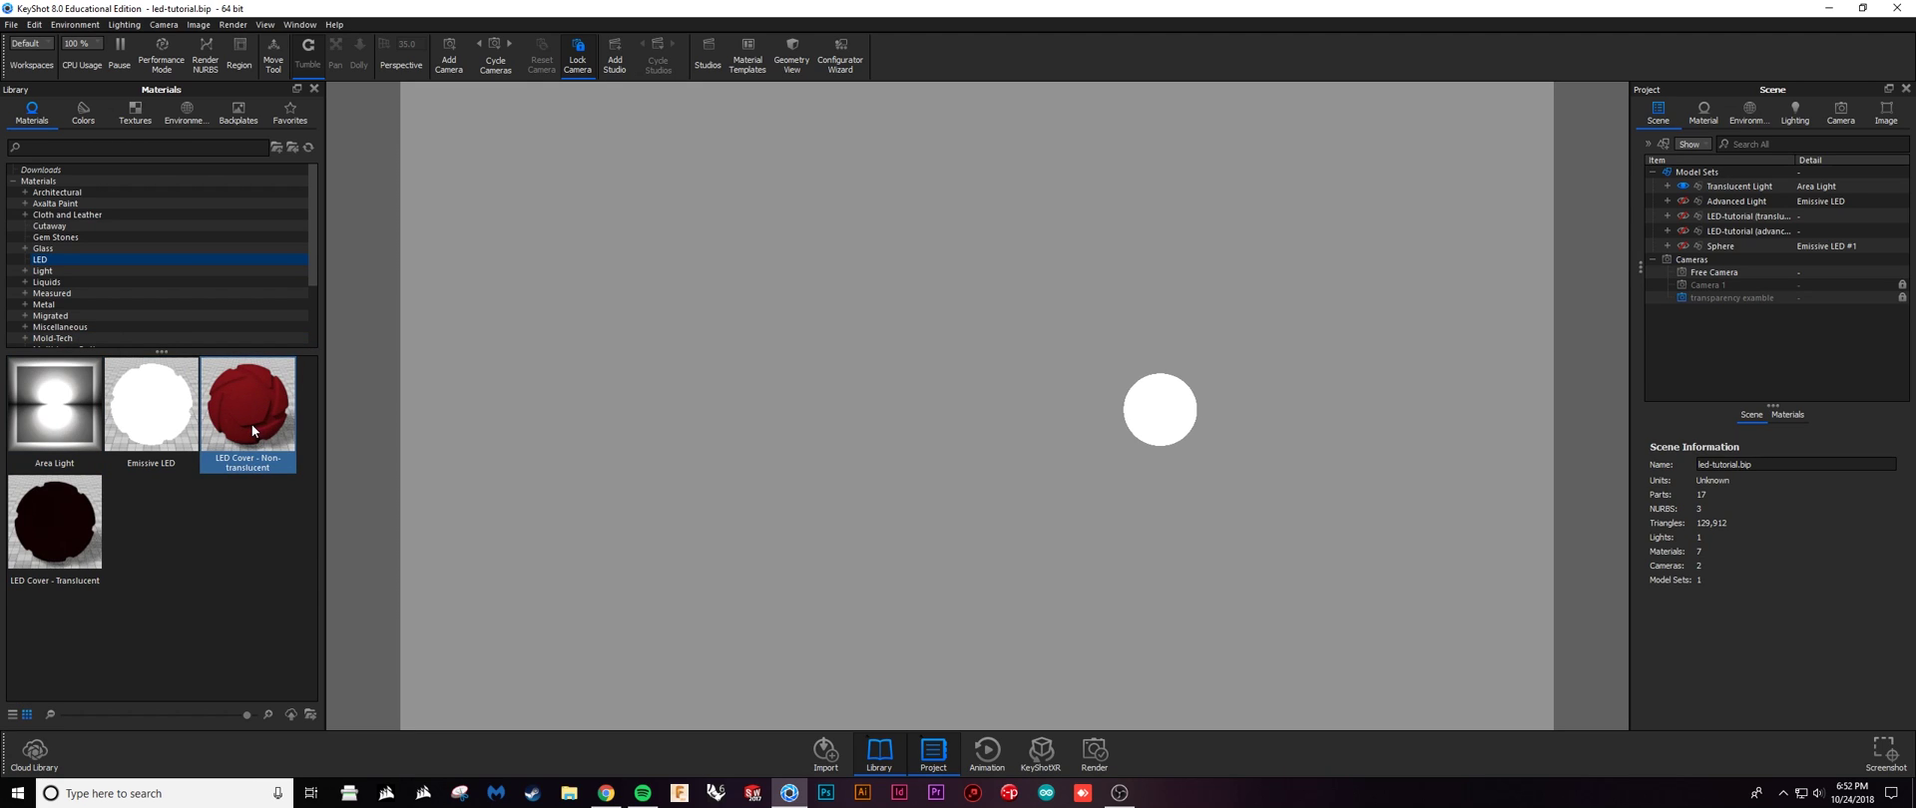
{"action": "left_click", "coordinate": [129, 609]}
{"action": "left_click", "coordinate": [40, 499]}
{"action": "left_click", "coordinate": [40, 410], "text": "ctrl"}
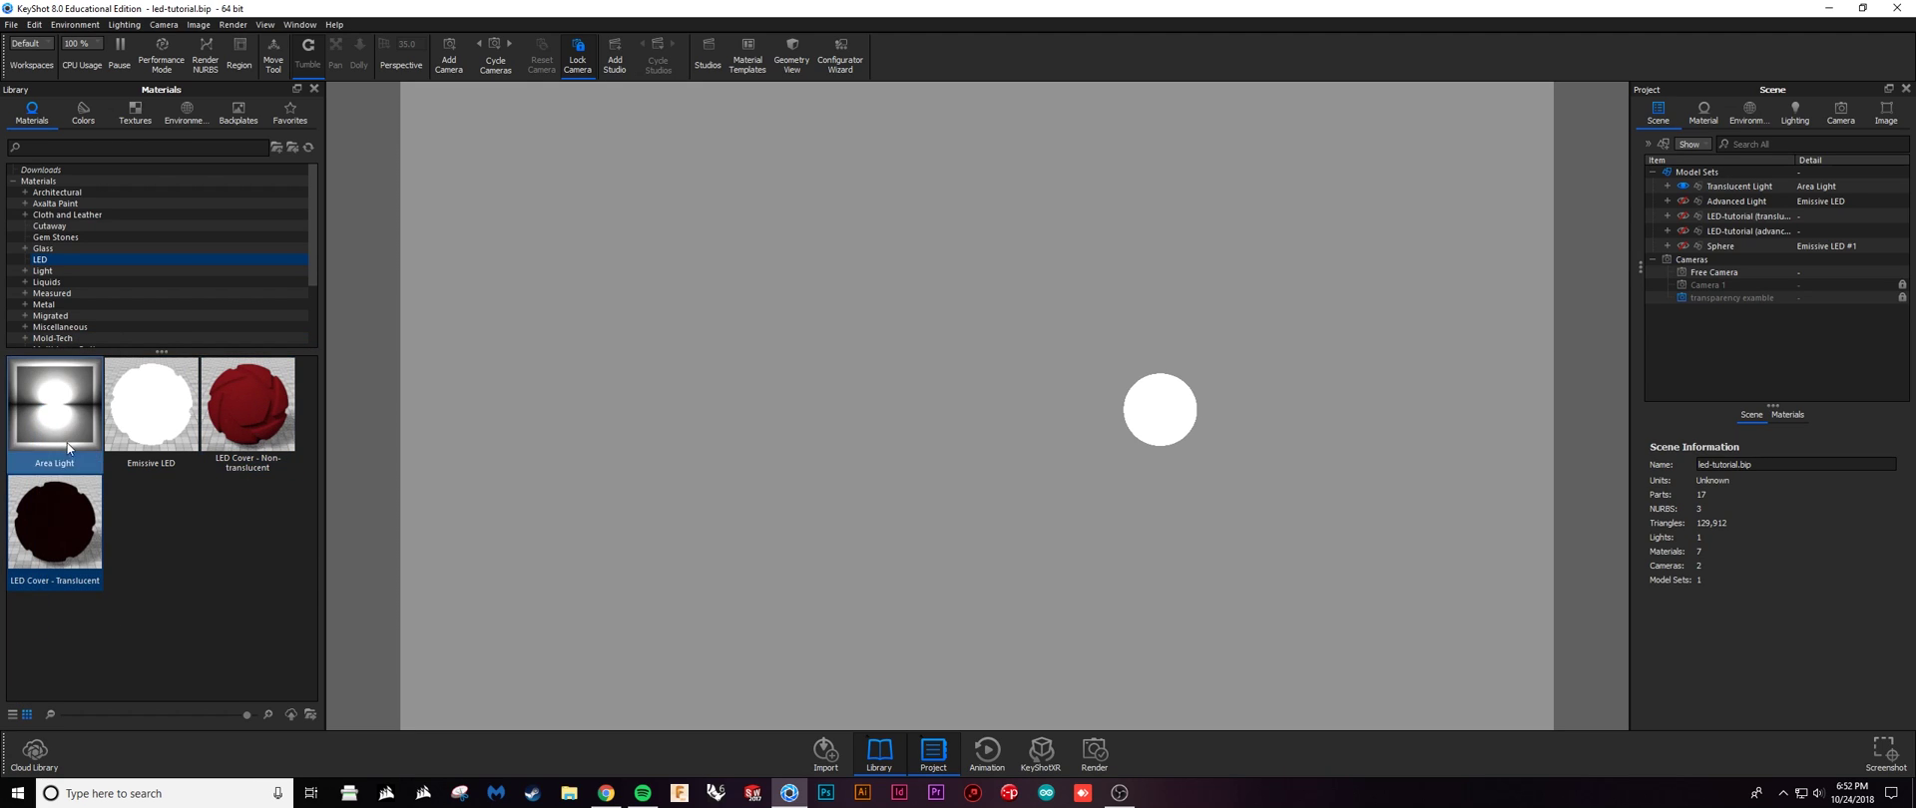
{"action": "left_click", "coordinate": [182, 573]}
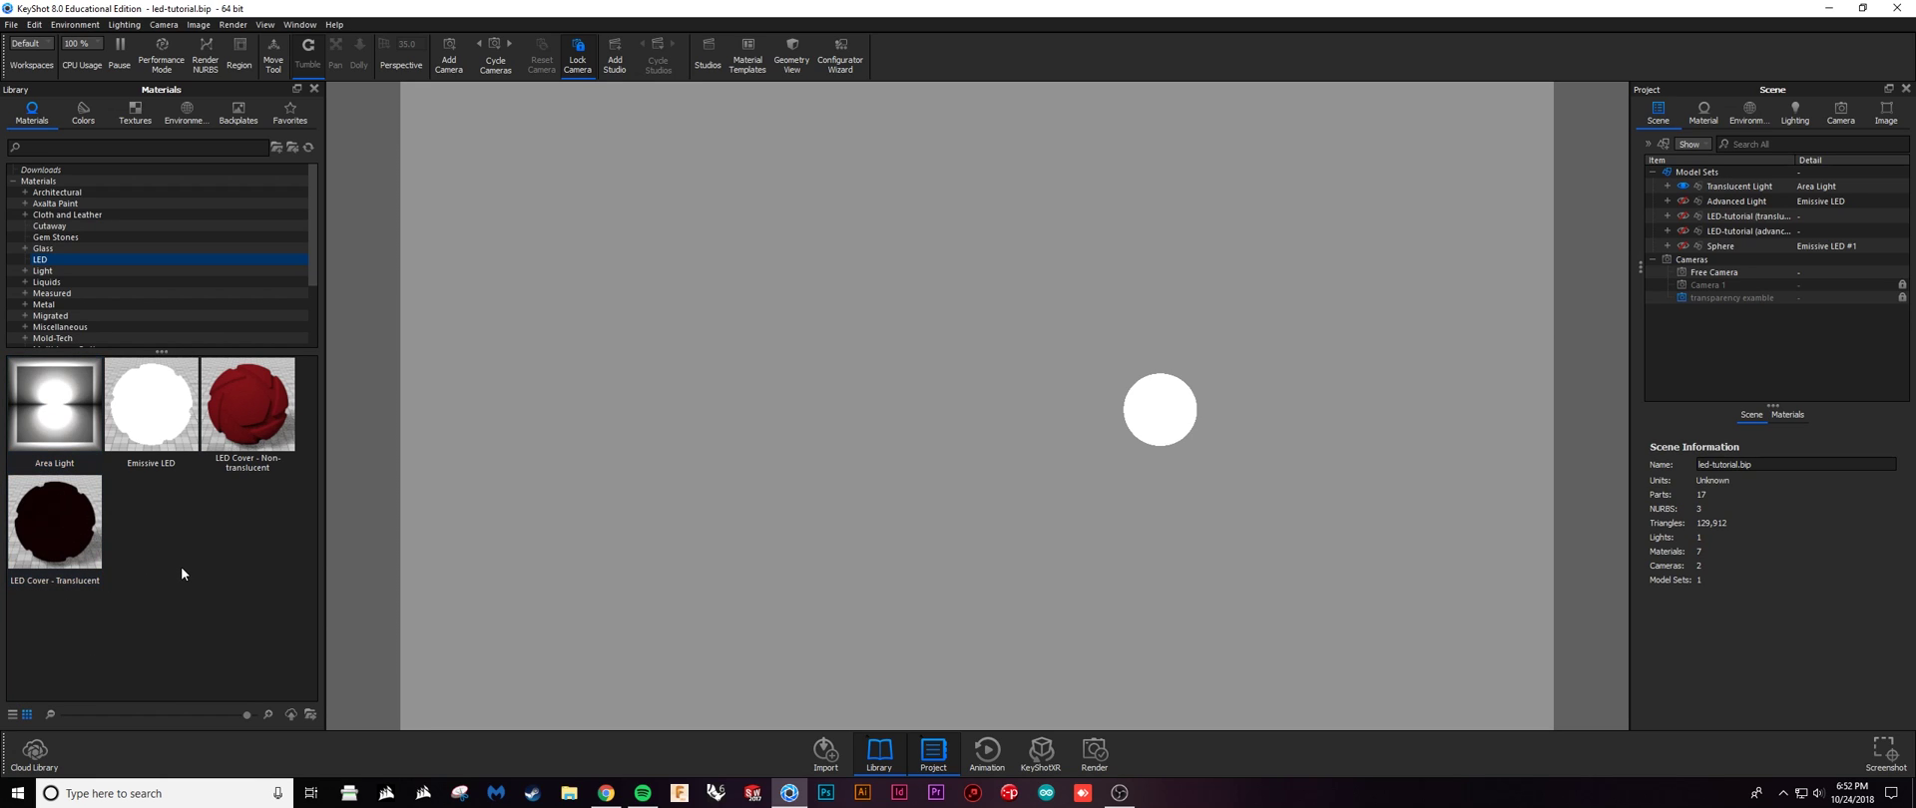
Show both lights and both LED cover cube model sets, and hide the standalone Sphere
{"action": "left_click", "coordinate": [1684, 191]}
{"action": "left_click", "coordinate": [1684, 217]}
{"action": "left_click", "coordinate": [1686, 200]}
{"action": "left_click", "coordinate": [1686, 220]}
{"action": "left_click", "coordinate": [1686, 245]}
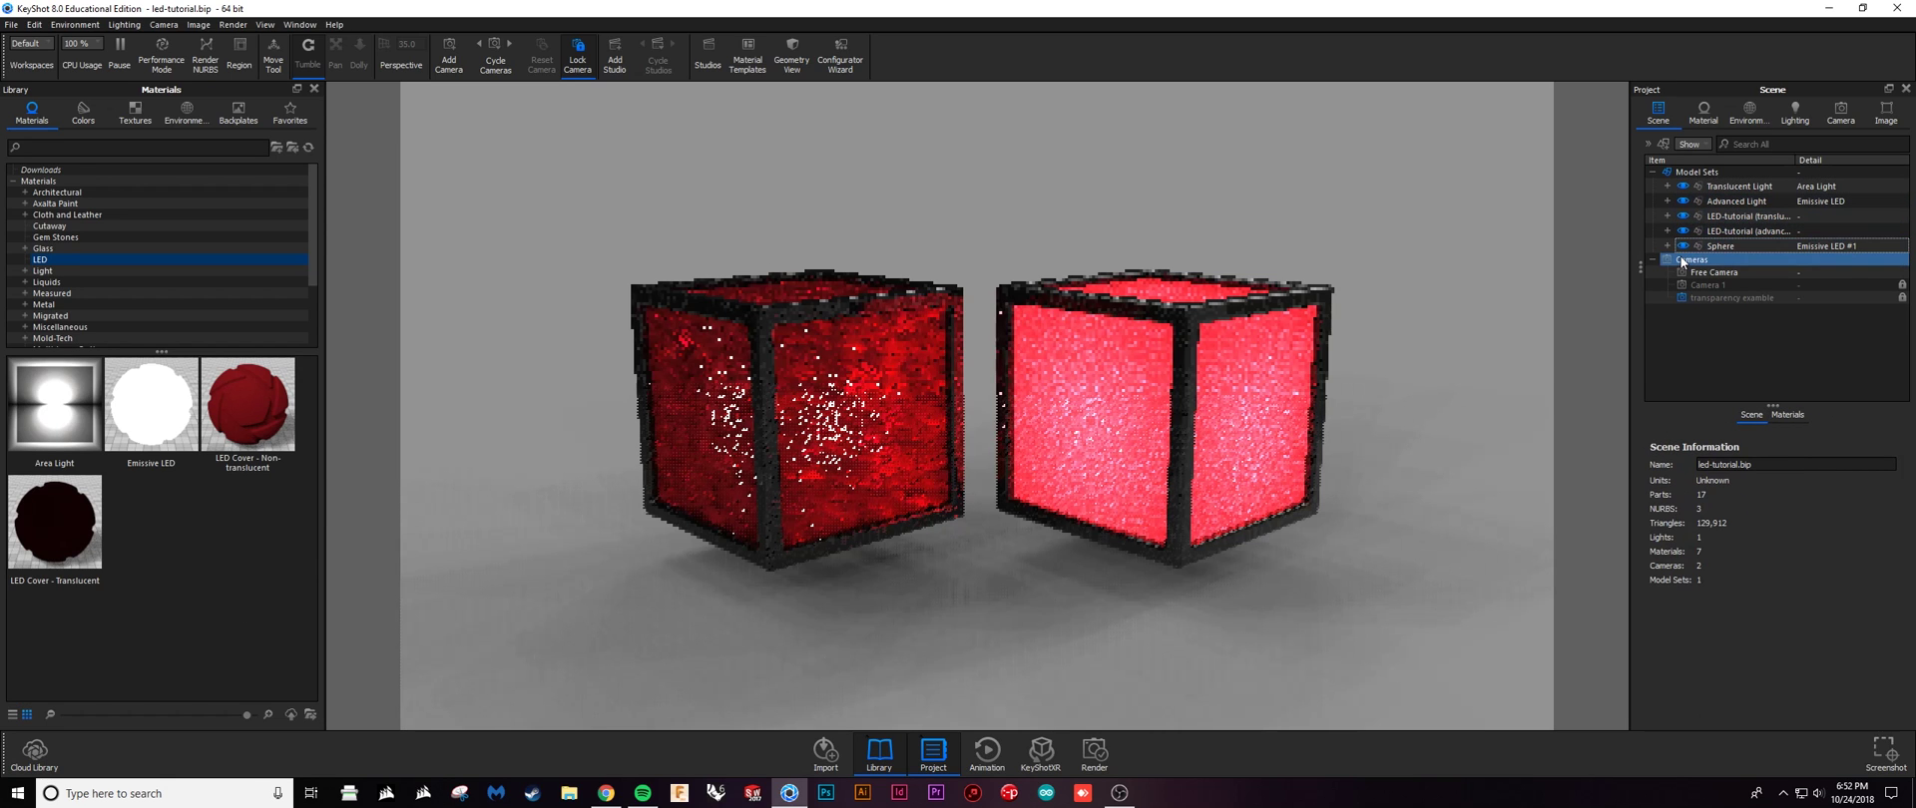
{"action": "left_click", "coordinate": [1684, 246]}
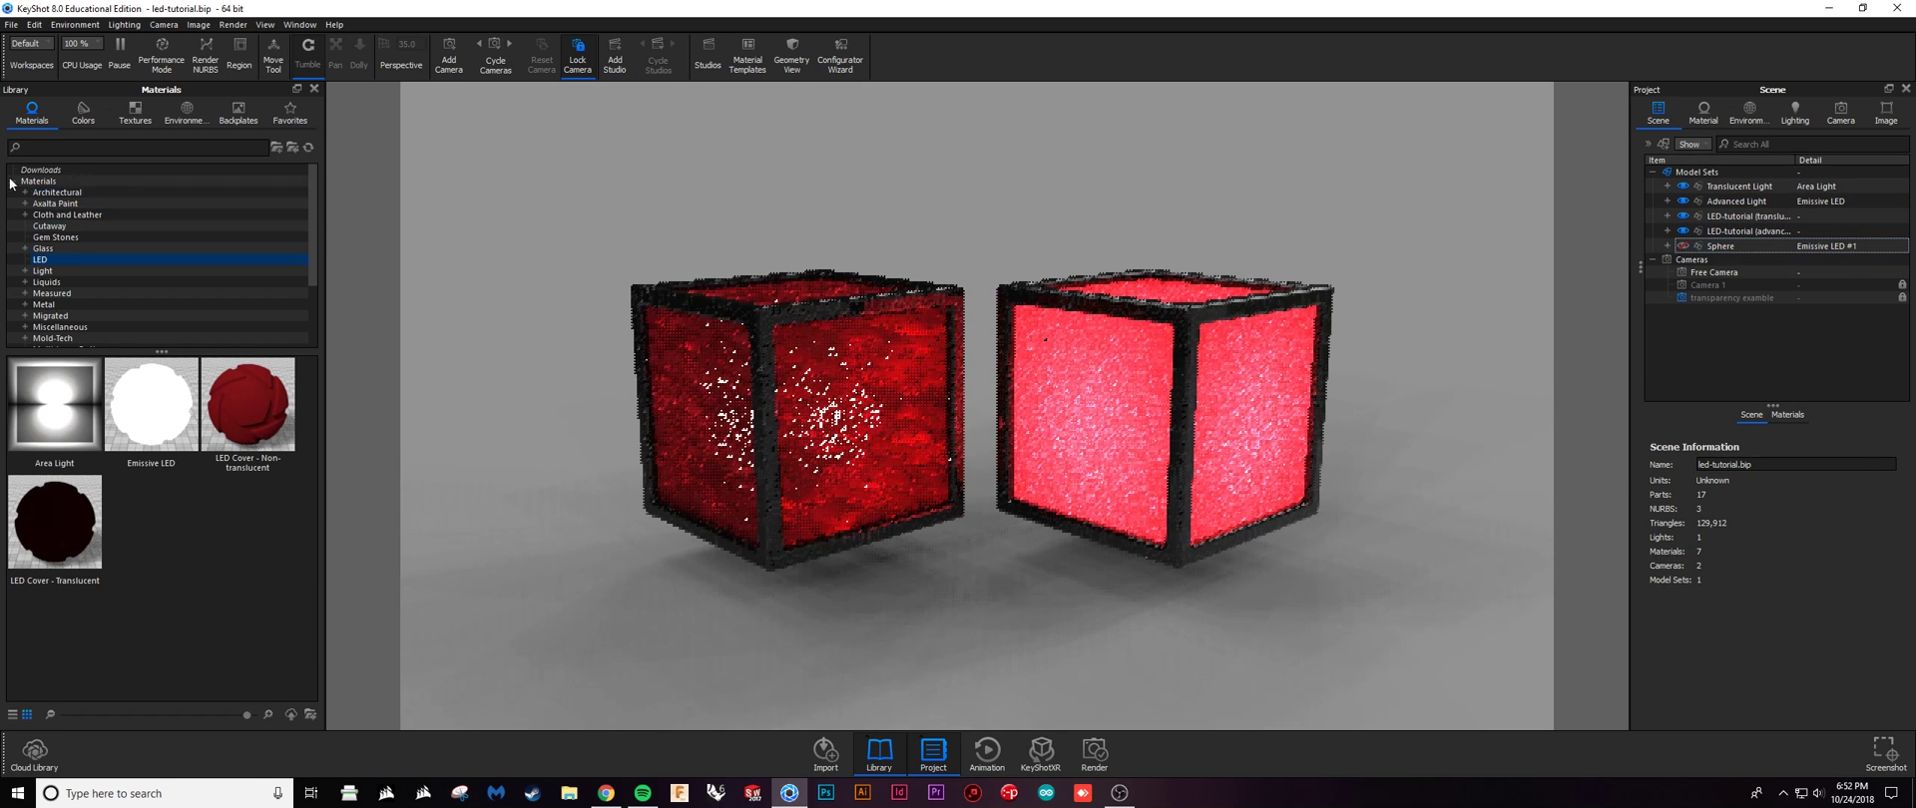
{"action": "left_click", "coordinate": [11, 25]}
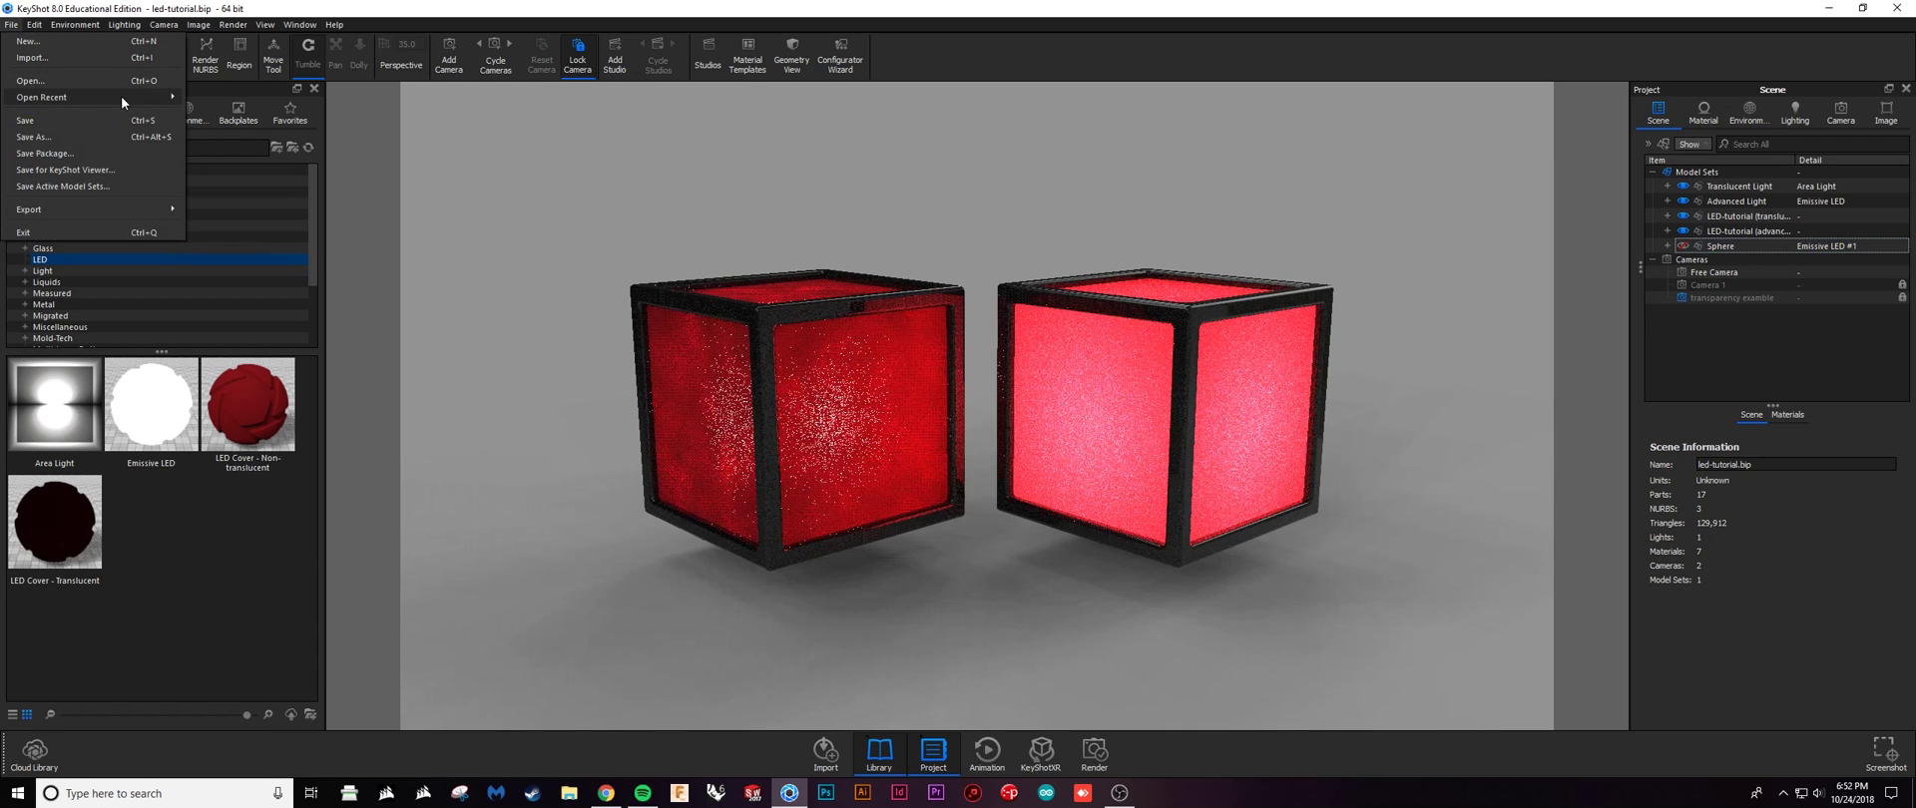
Open the recent demo-file.bip scene, discarding changes to the tutorial scene
{"action": "mouse_move", "coordinate": [122, 96]}
{"action": "left_click", "coordinate": [309, 115]}
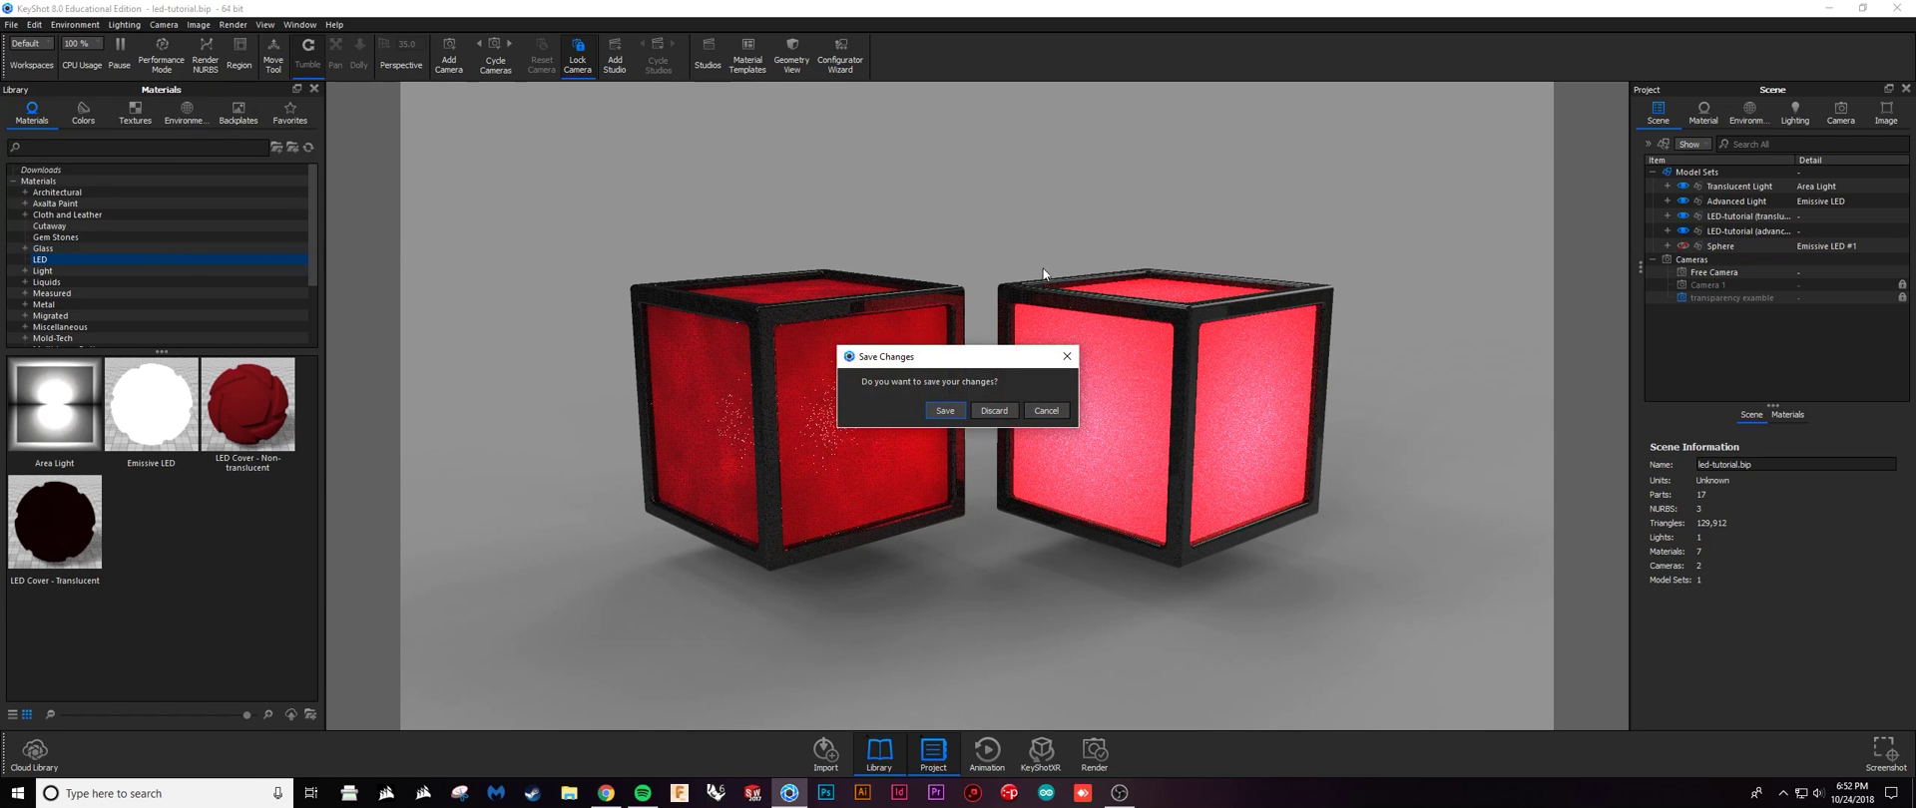
{"action": "left_click", "coordinate": [1004, 411]}
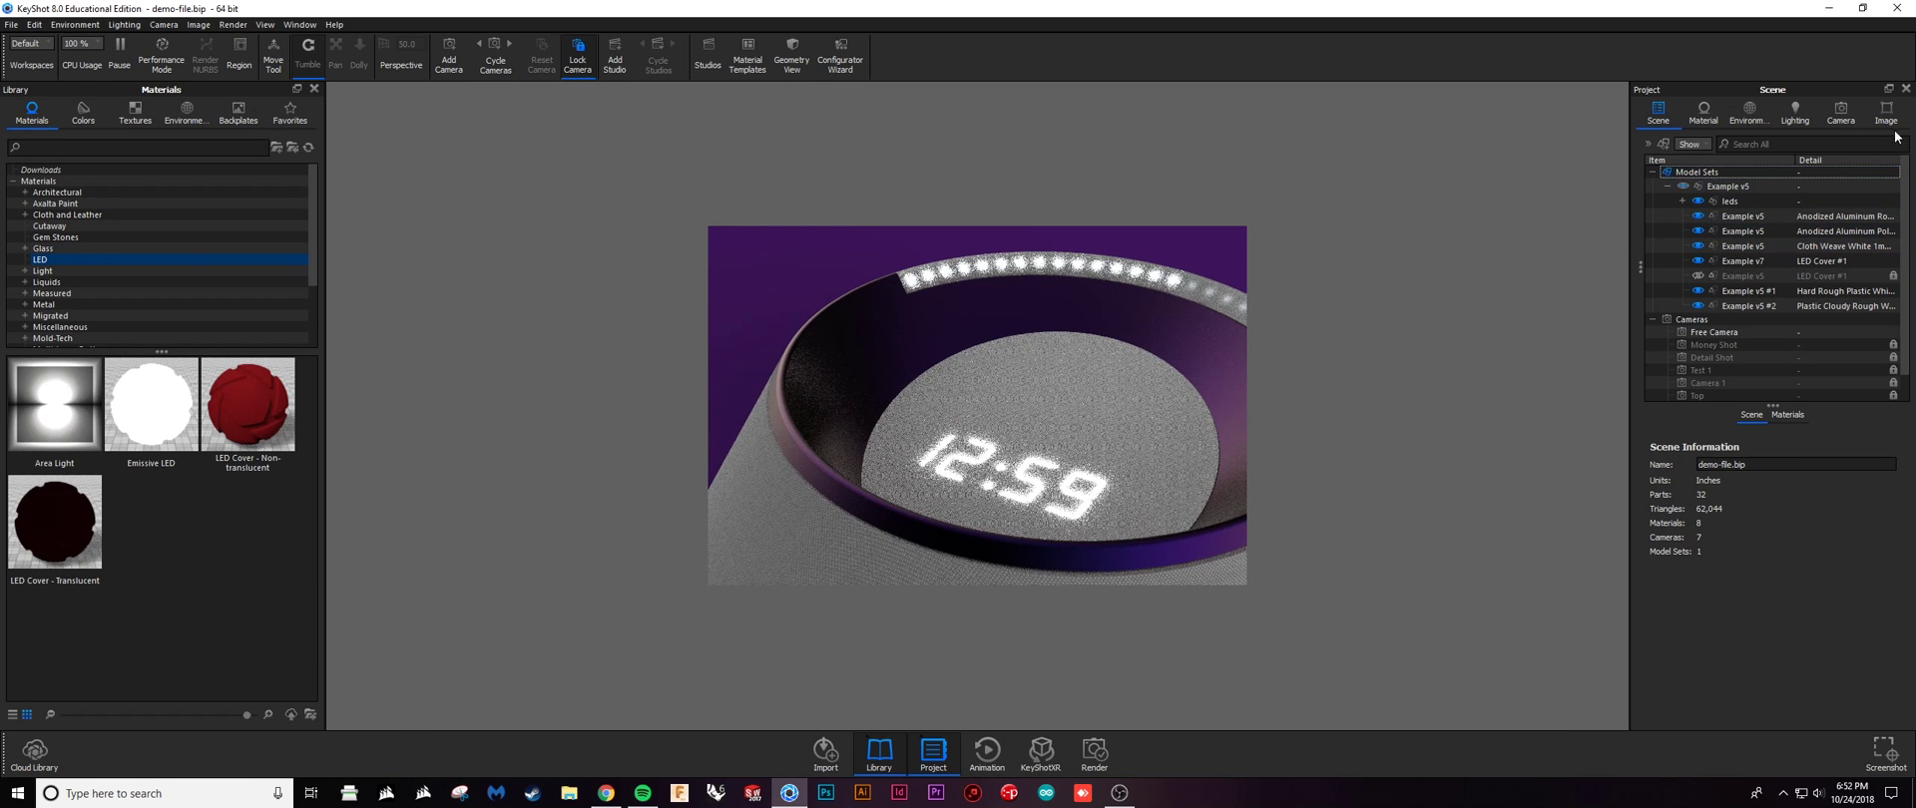
Set the image resolution to the Landscape 1920 x 1080 preset
{"action": "left_click", "coordinate": [1891, 118]}
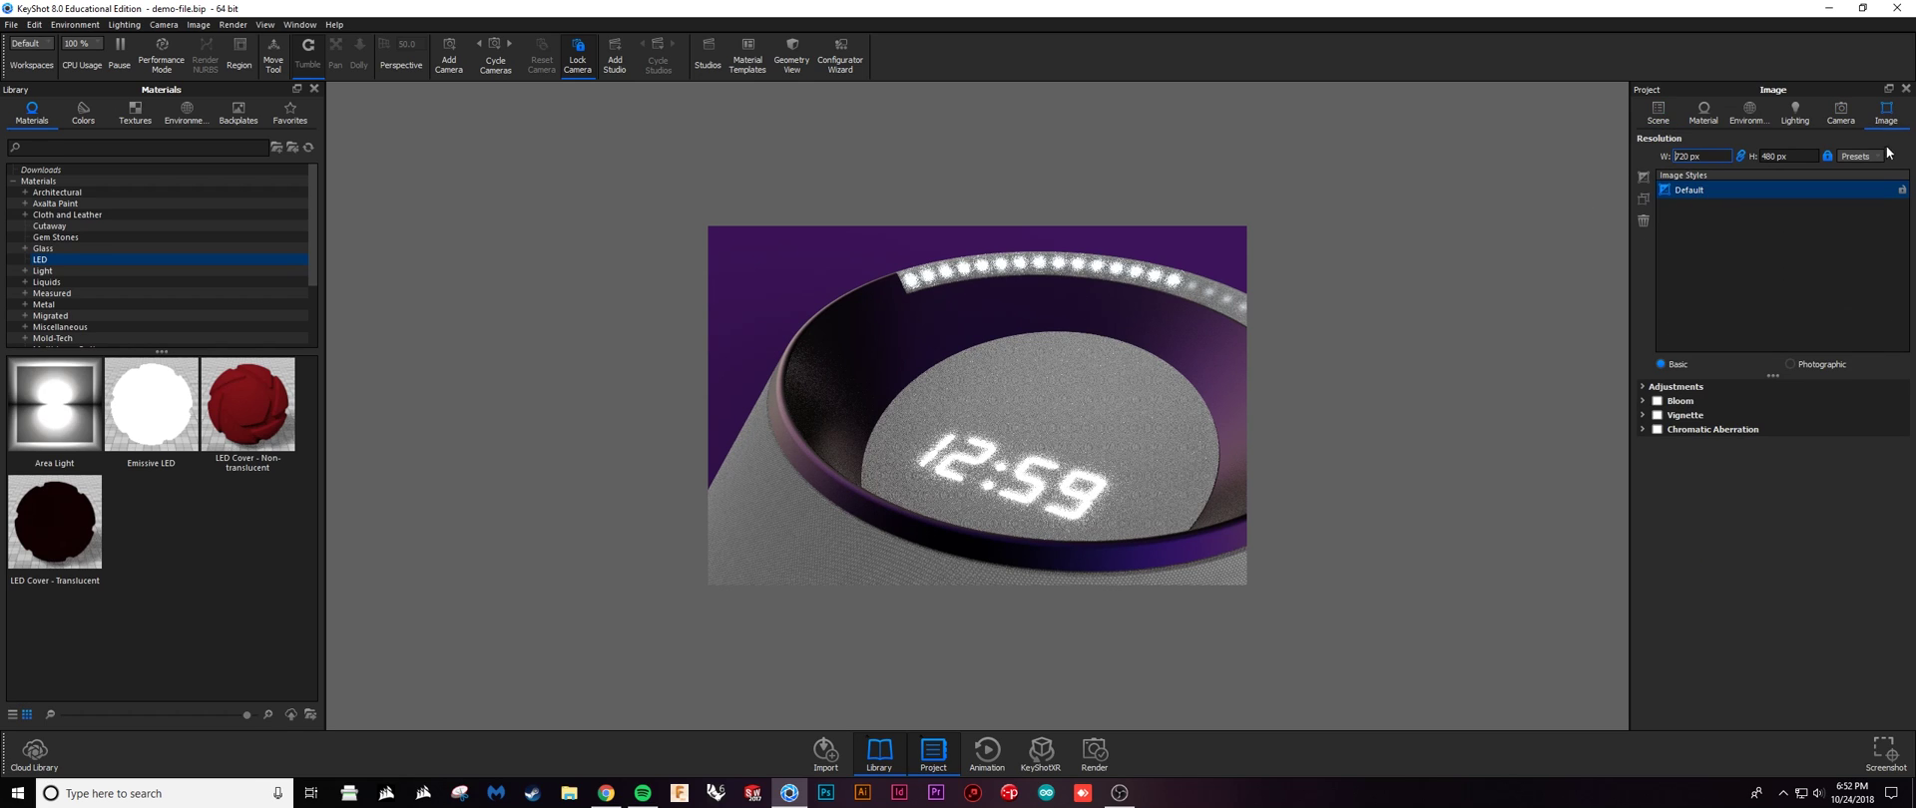
{"action": "left_click", "coordinate": [1882, 157]}
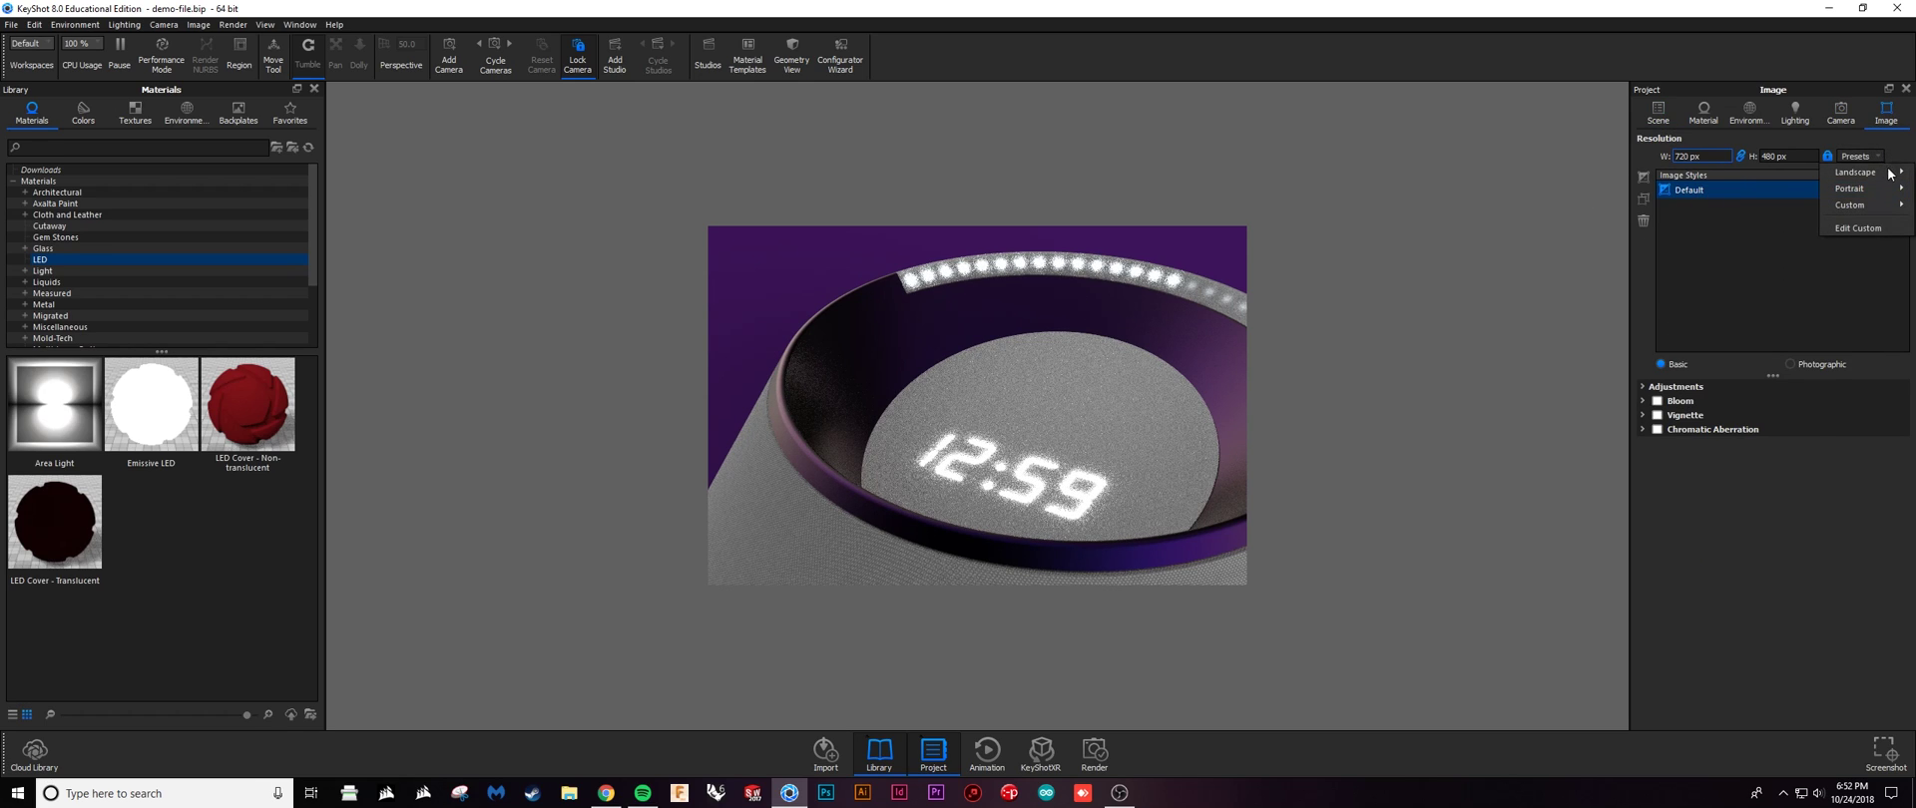
{"action": "mouse_move", "coordinate": [1861, 173]}
{"action": "left_click", "coordinate": [1793, 296]}
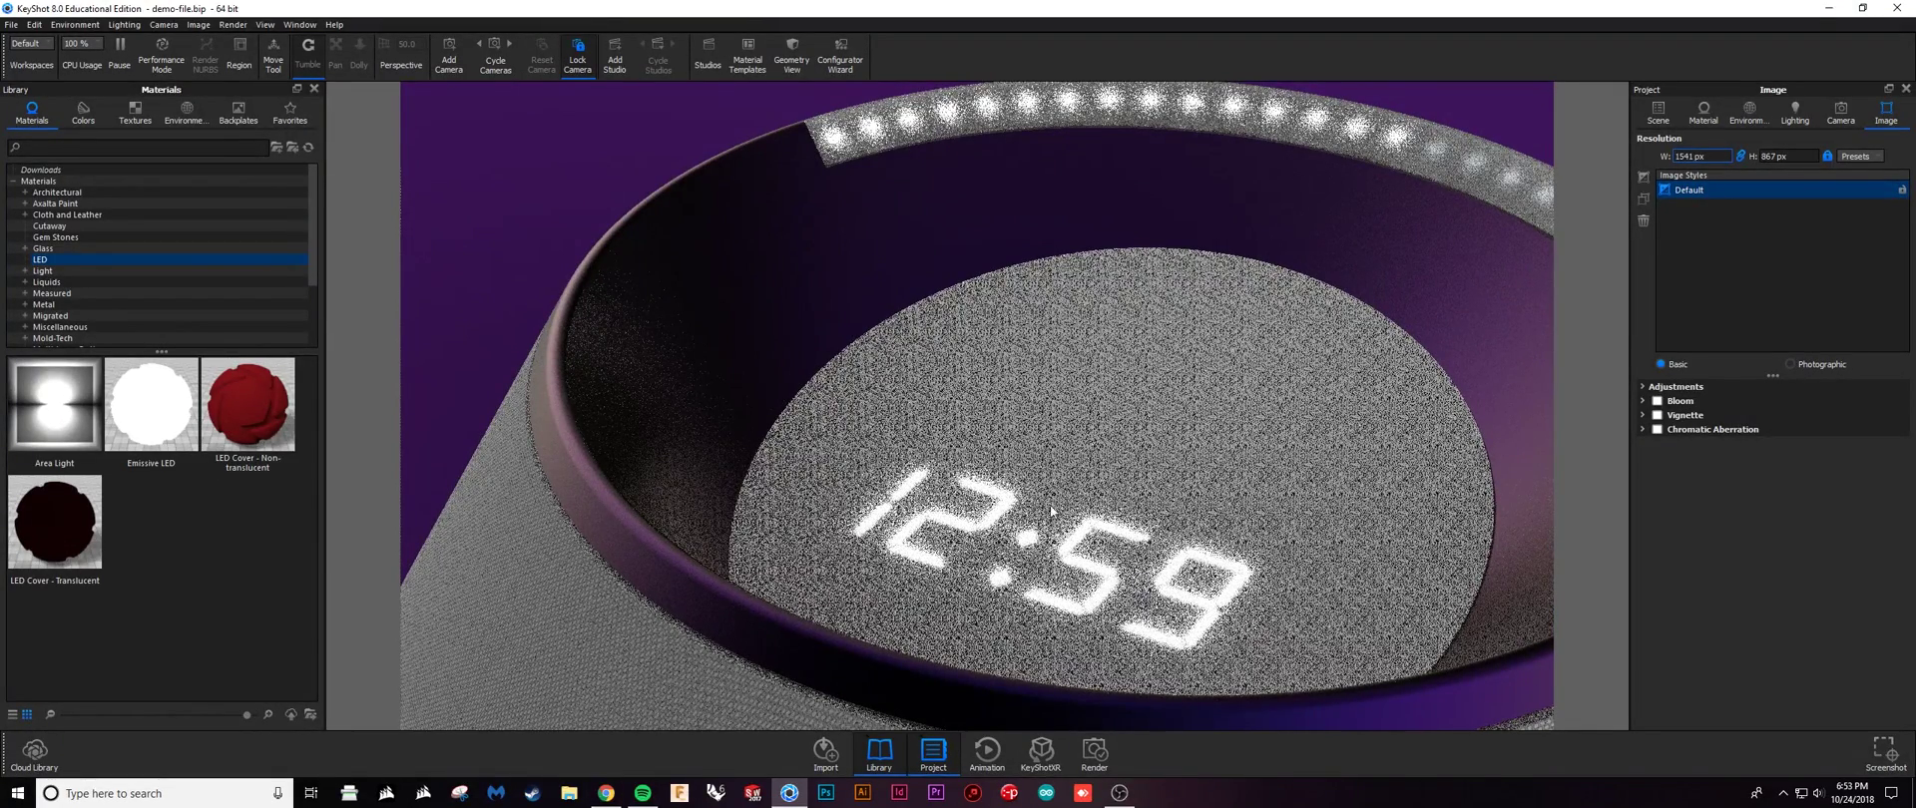
Activate the Free Camera and dolly out until the whole speaker and LED ring are visible
{"action": "left_click", "coordinate": [1839, 114]}
{"action": "left_click", "coordinate": [1744, 140]}
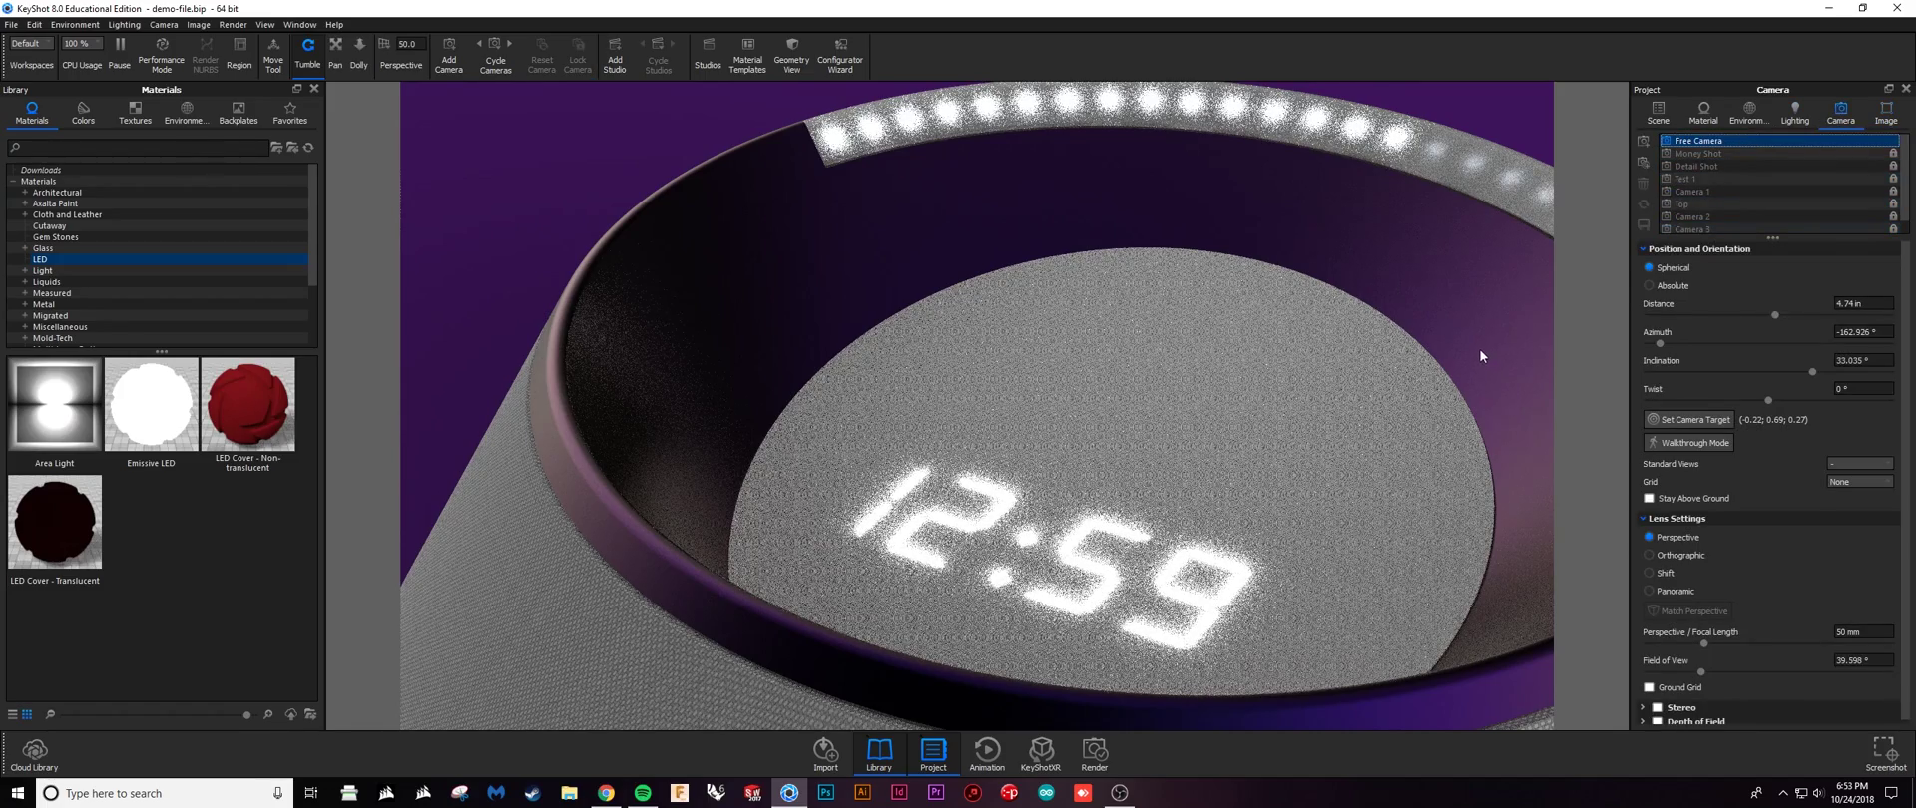
{"action": "scroll", "coordinate": [1387, 445], "scroll_direction": "down", "scroll_amount": 5}
{"action": "middle_click_drag", "start_coordinate": [1311, 463], "coordinate": [1260, 455]}
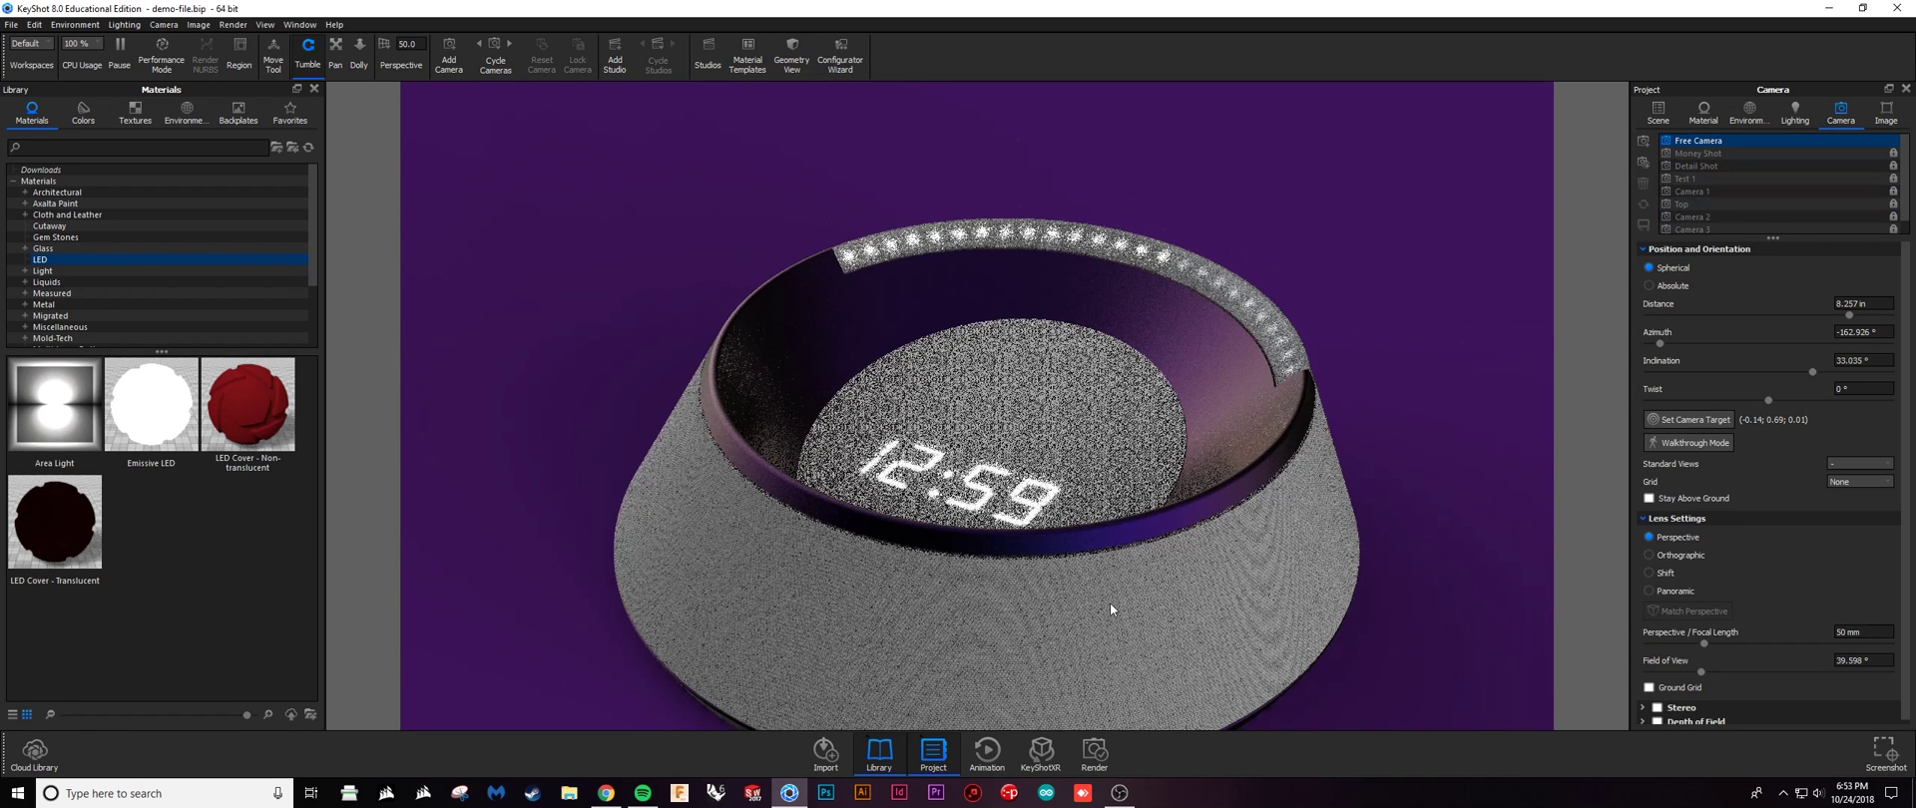
{"action": "left_click", "coordinate": [1655, 110]}
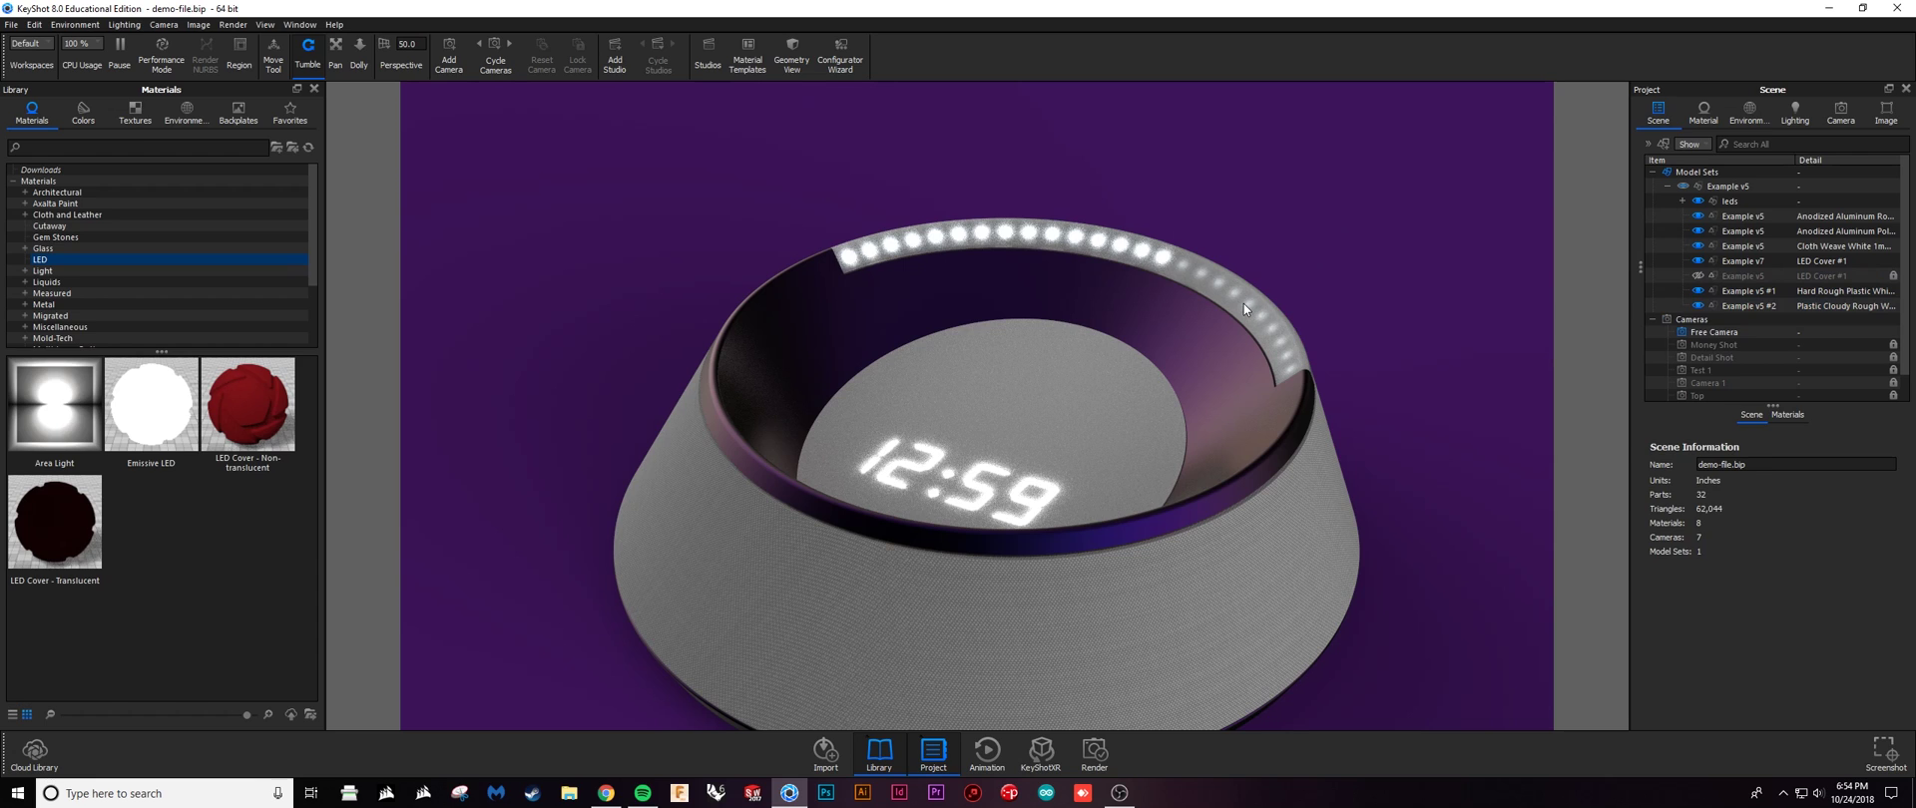
Hide the LED ring cover to see the lights, then bring it back
{"action": "left_click", "coordinate": [1703, 307]}
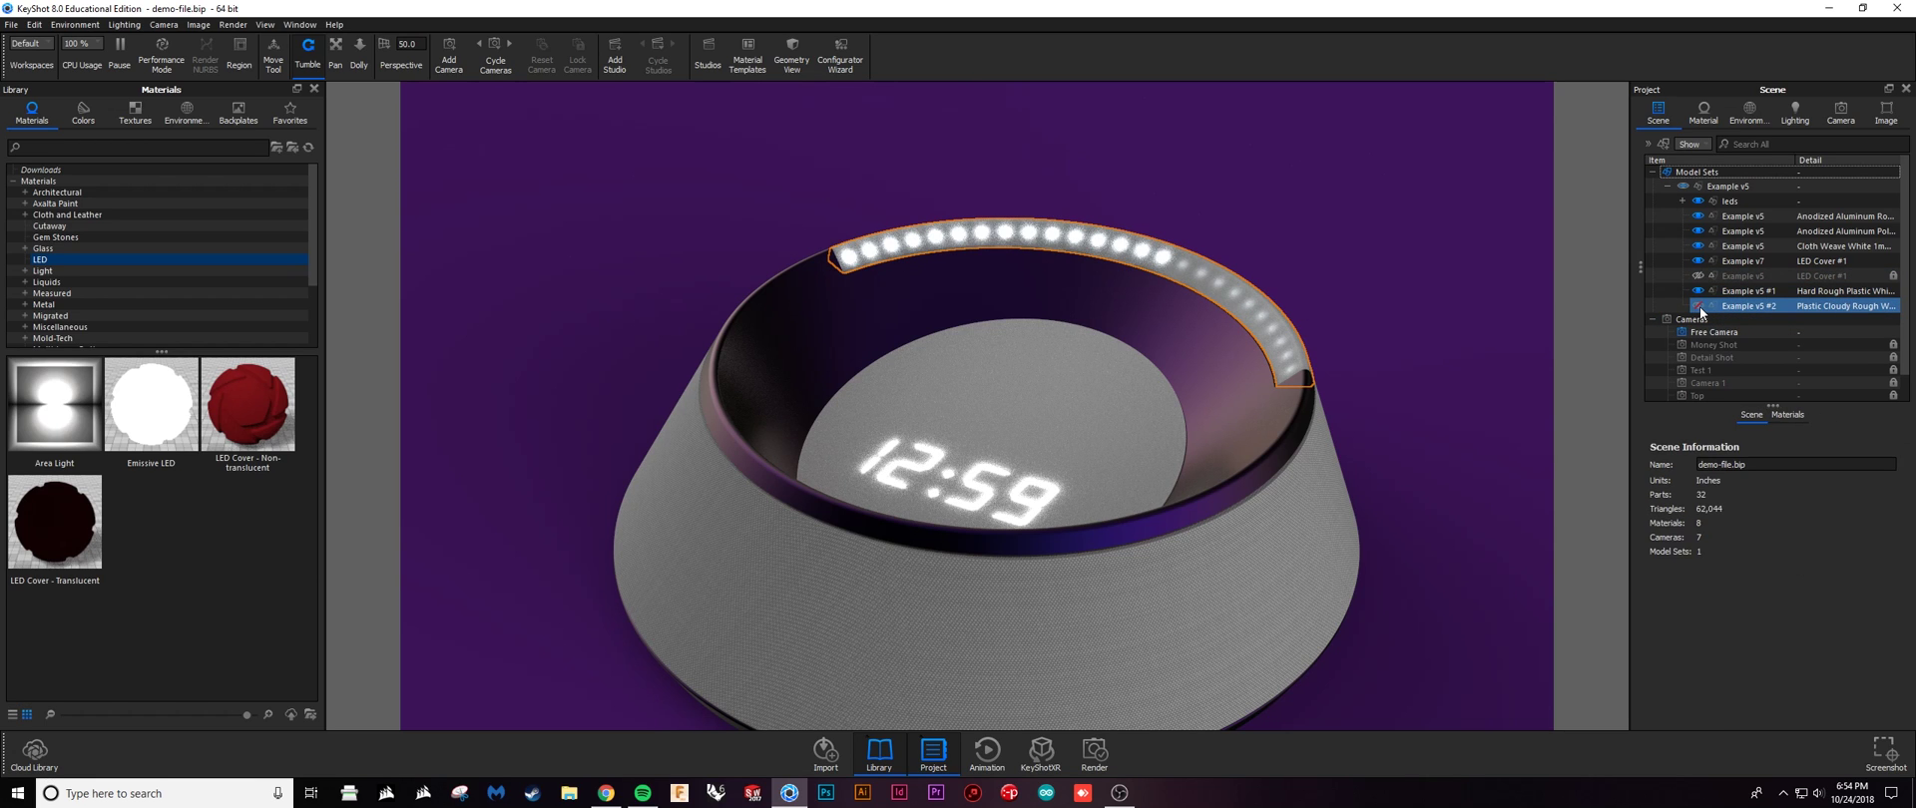
{"action": "left_click", "coordinate": [1545, 352]}
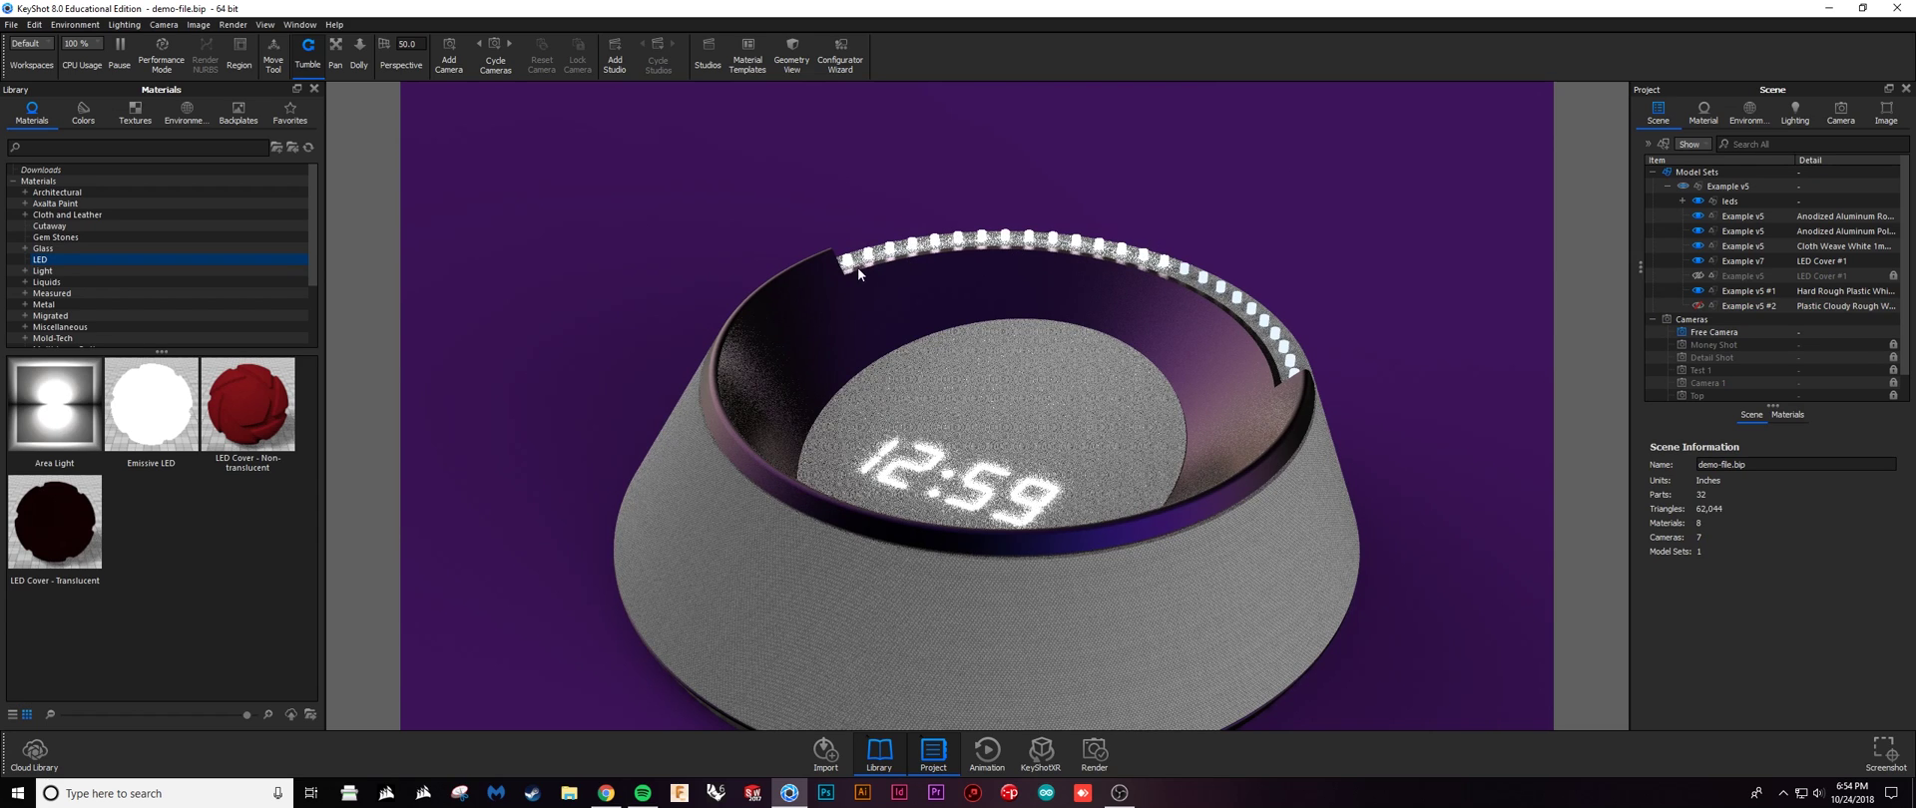
{"action": "left_click", "coordinate": [1674, 292]}
{"action": "left_click", "coordinate": [1701, 306]}
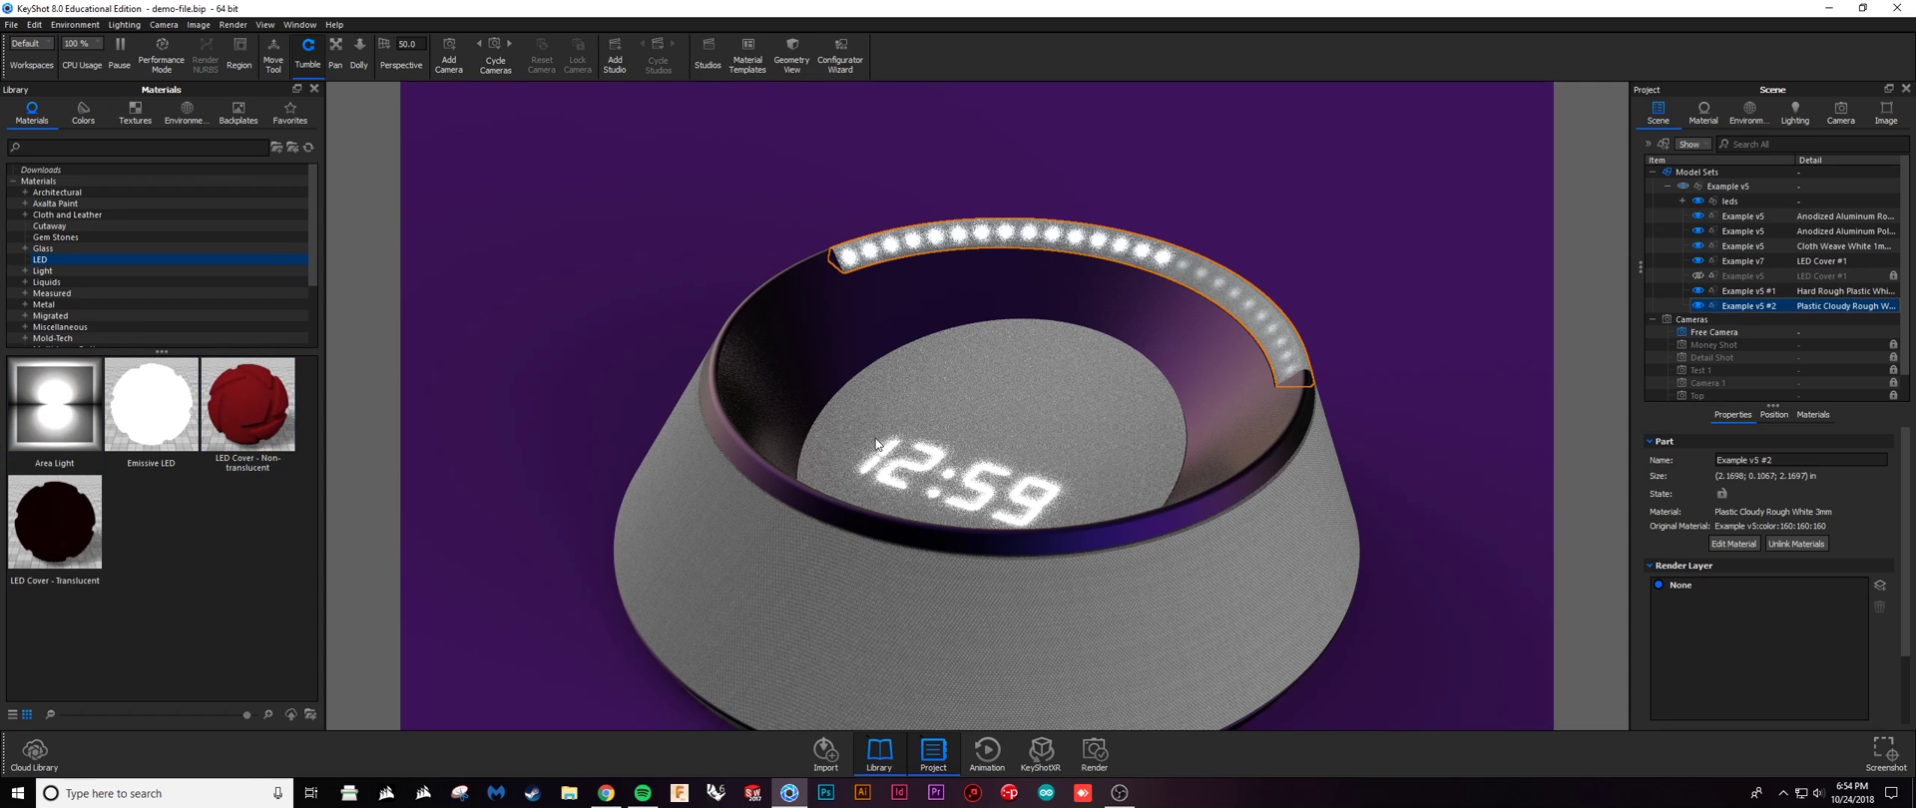
Select the cover disc over the clock and leave it hidden to reveal the 12:59 digits
{"action": "left_click", "coordinate": [1110, 434]}
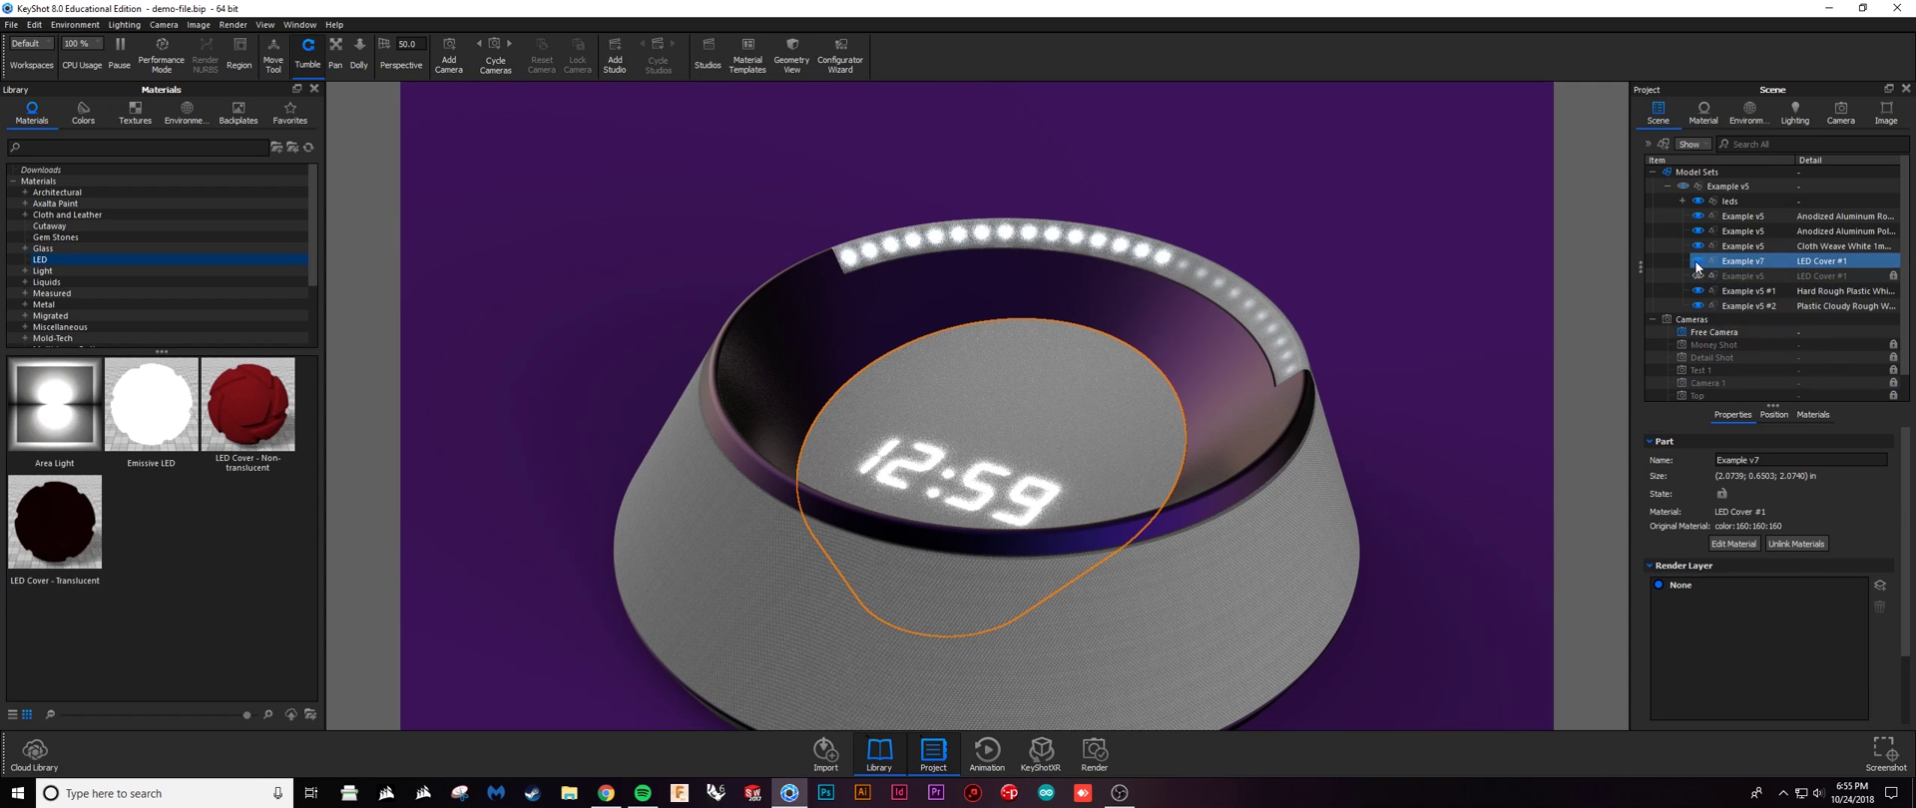
{"action": "mouse_move", "coordinate": [1700, 265]}
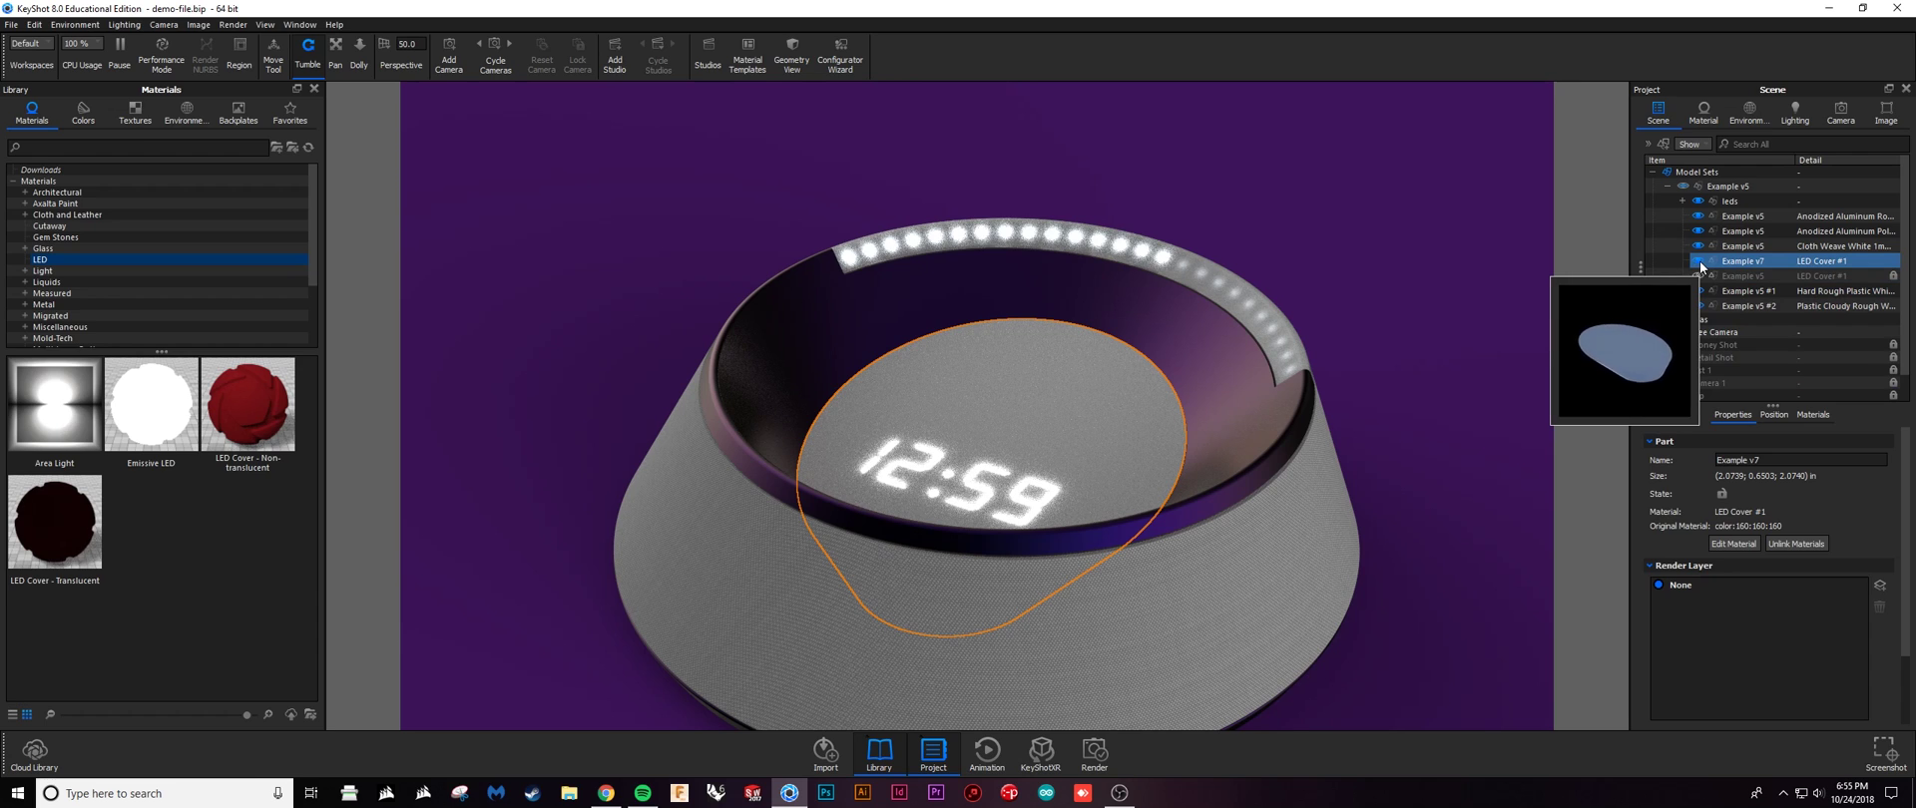
{"action": "left_click", "coordinate": [1699, 261]}
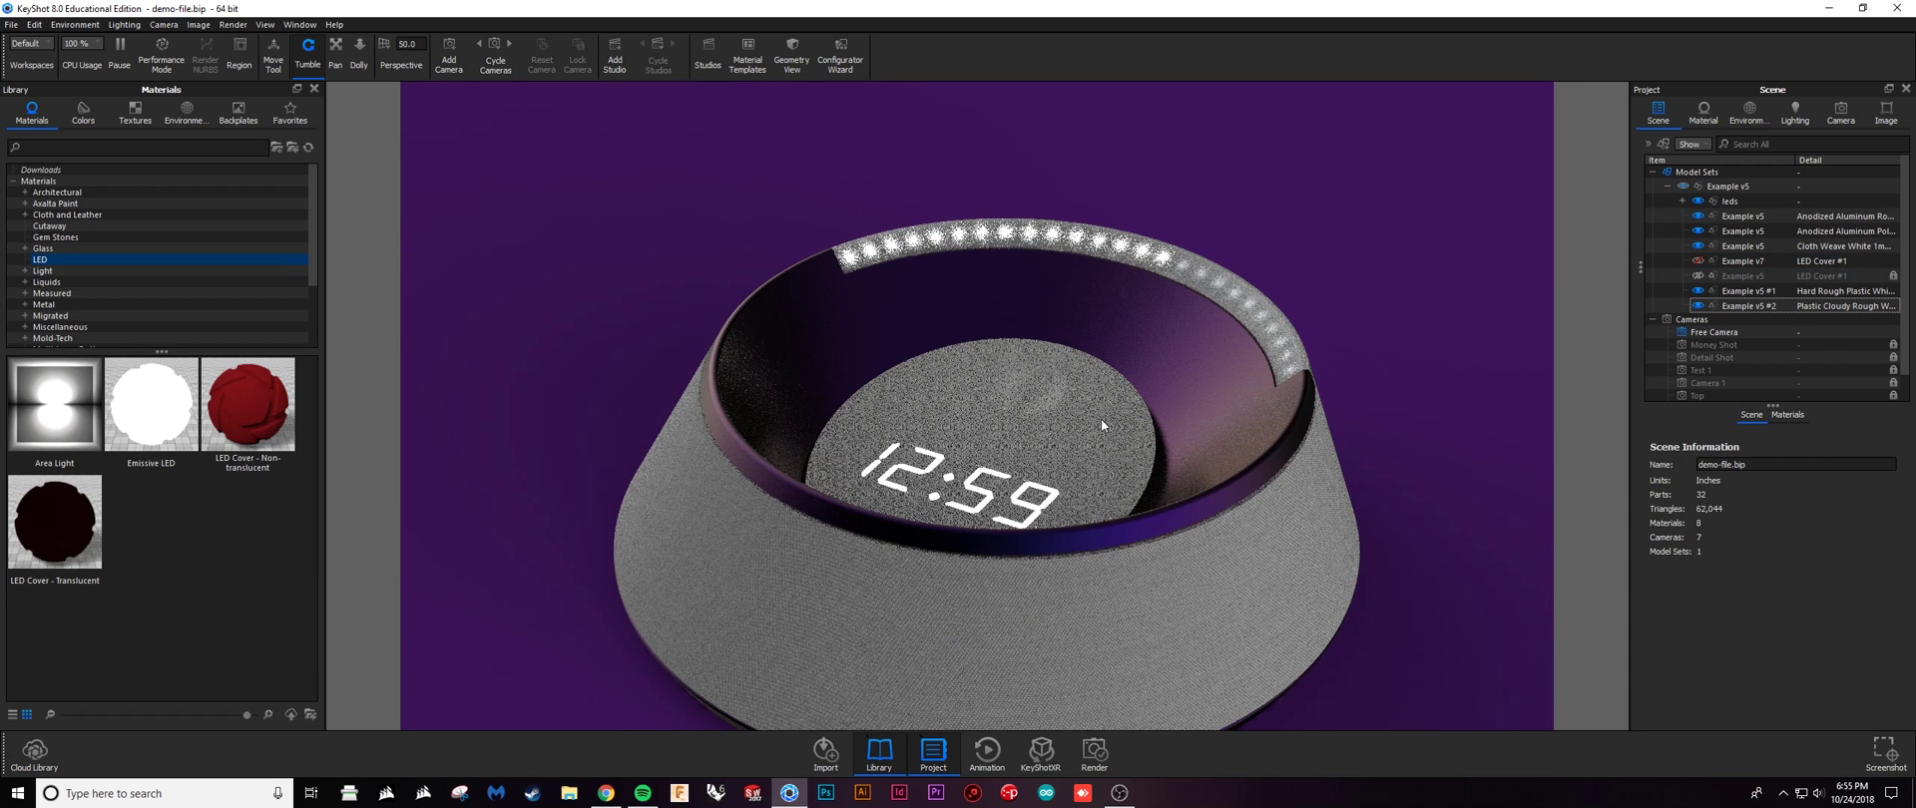
{"action": "left_click", "coordinate": [1697, 263]}
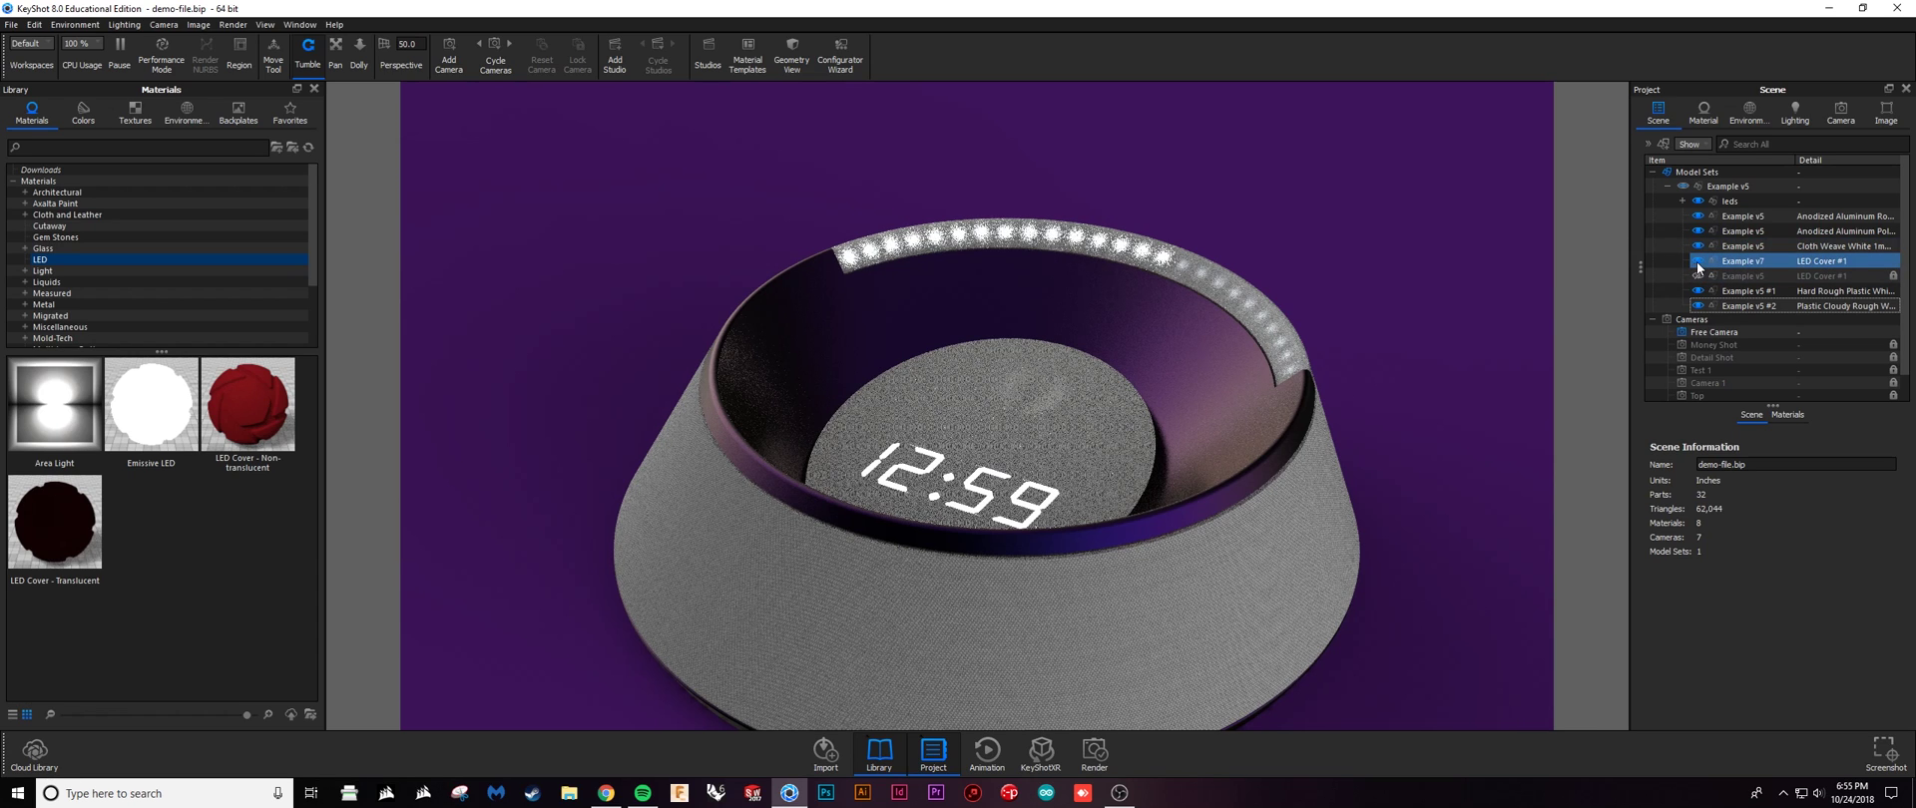
{"action": "left_click", "coordinate": [1698, 262]}
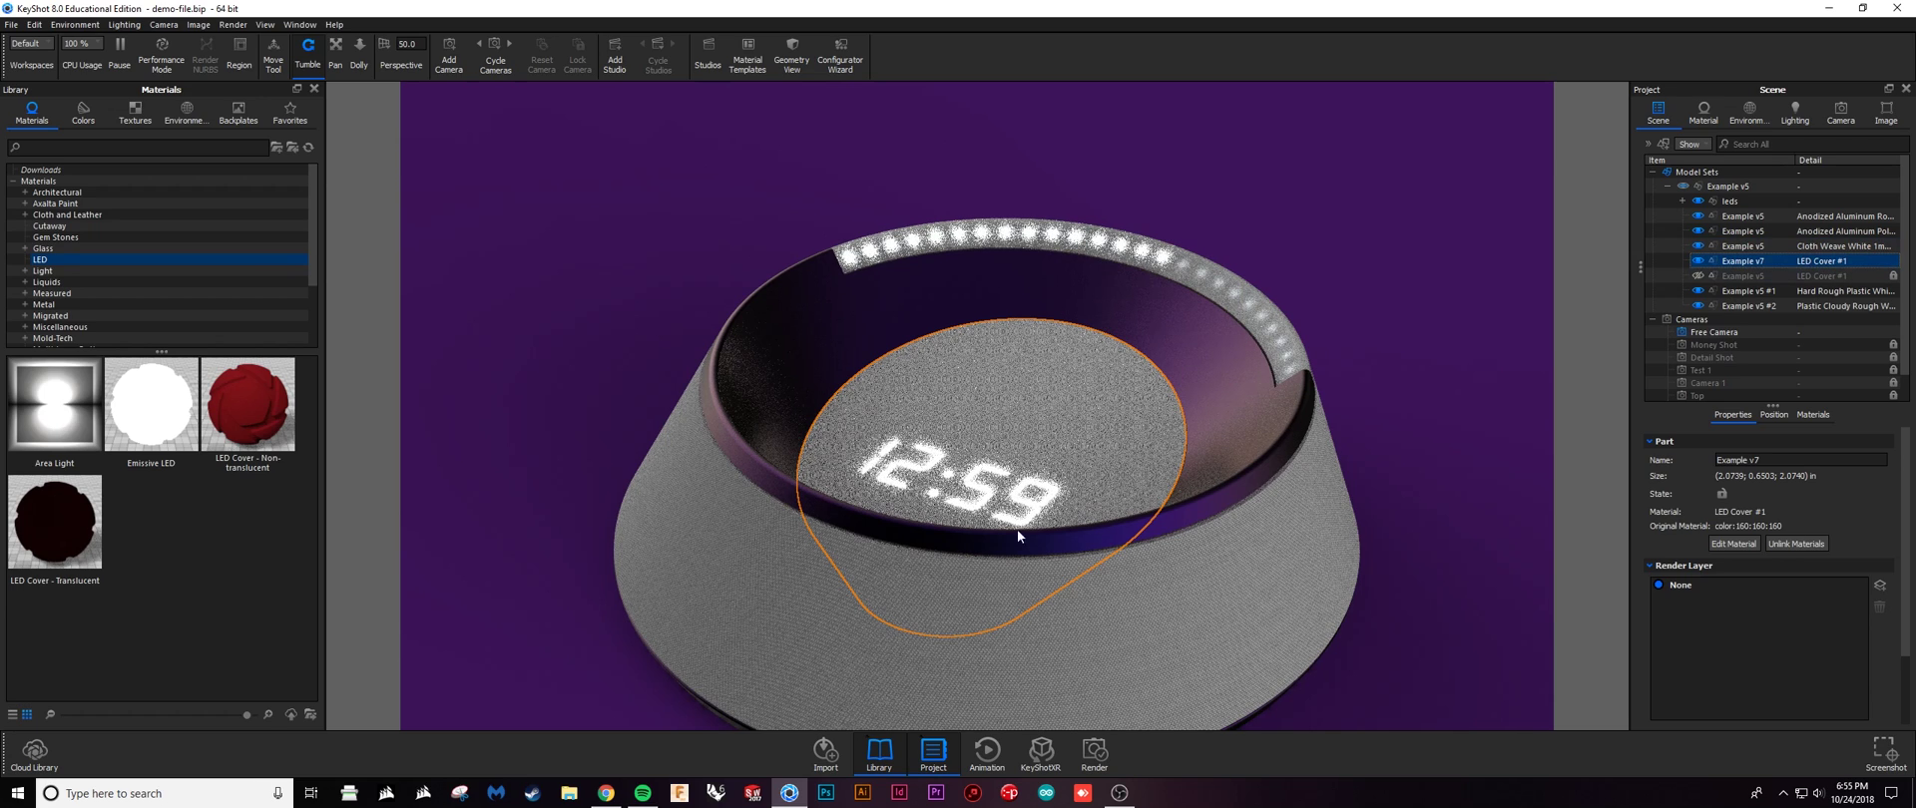
{"action": "left_click", "coordinate": [1697, 260]}
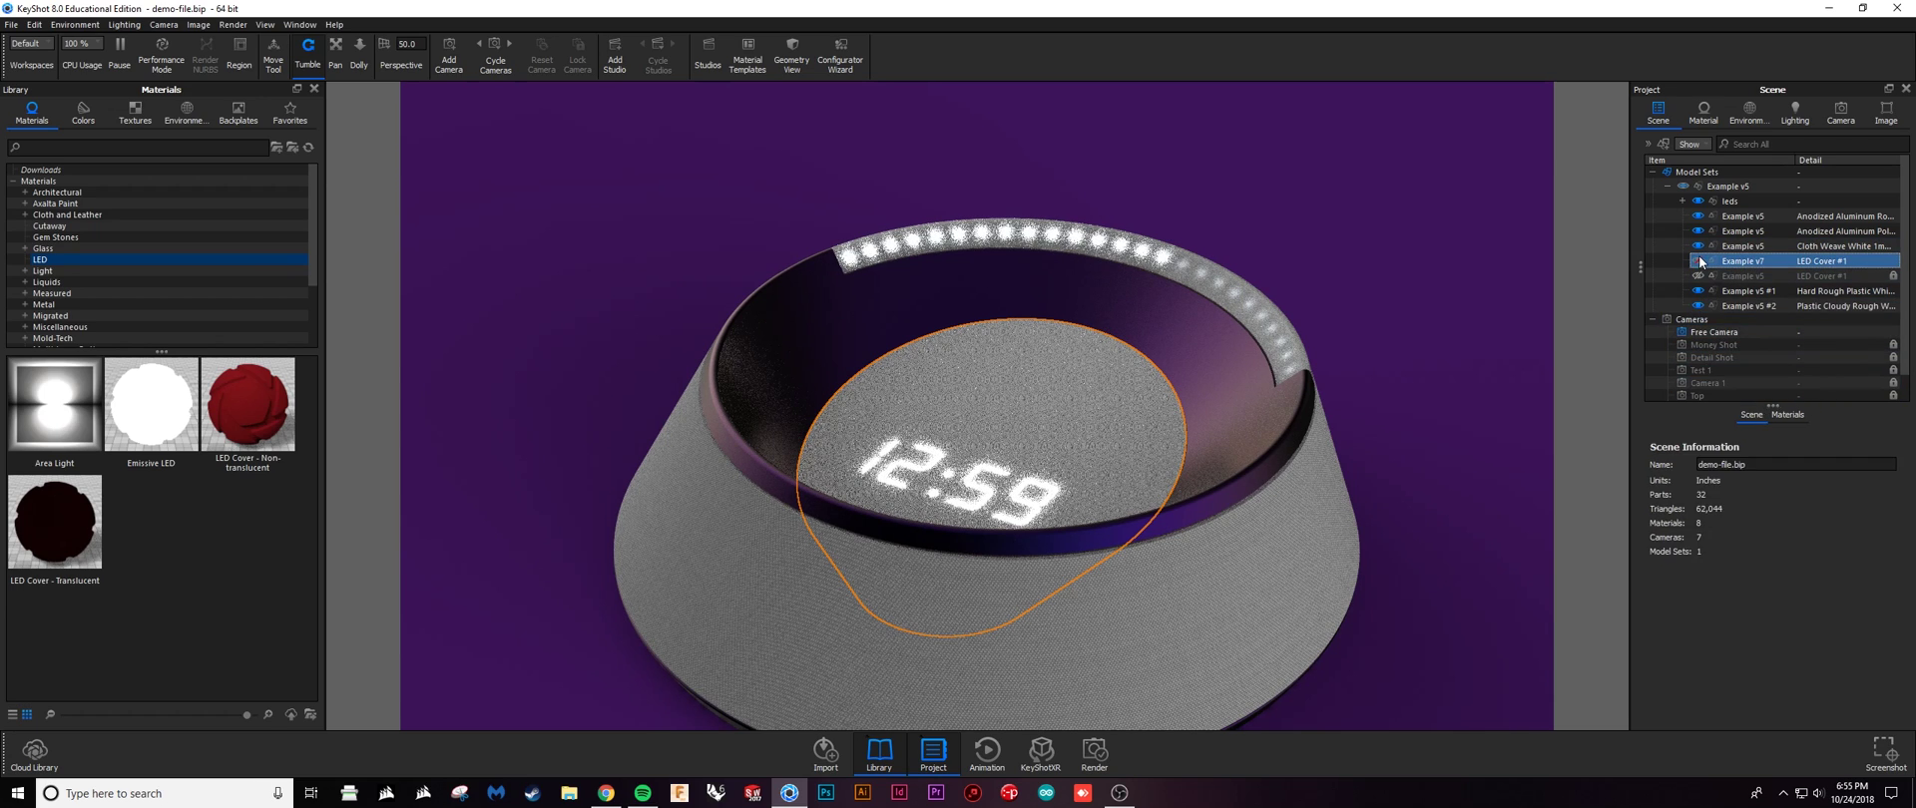
Inspect the emissive label on the centre disc's material, then unhide the LED cover over the clock
{"action": "left_click", "coordinate": [1020, 507]}
{"action": "double_click", "coordinate": [1019, 507]}
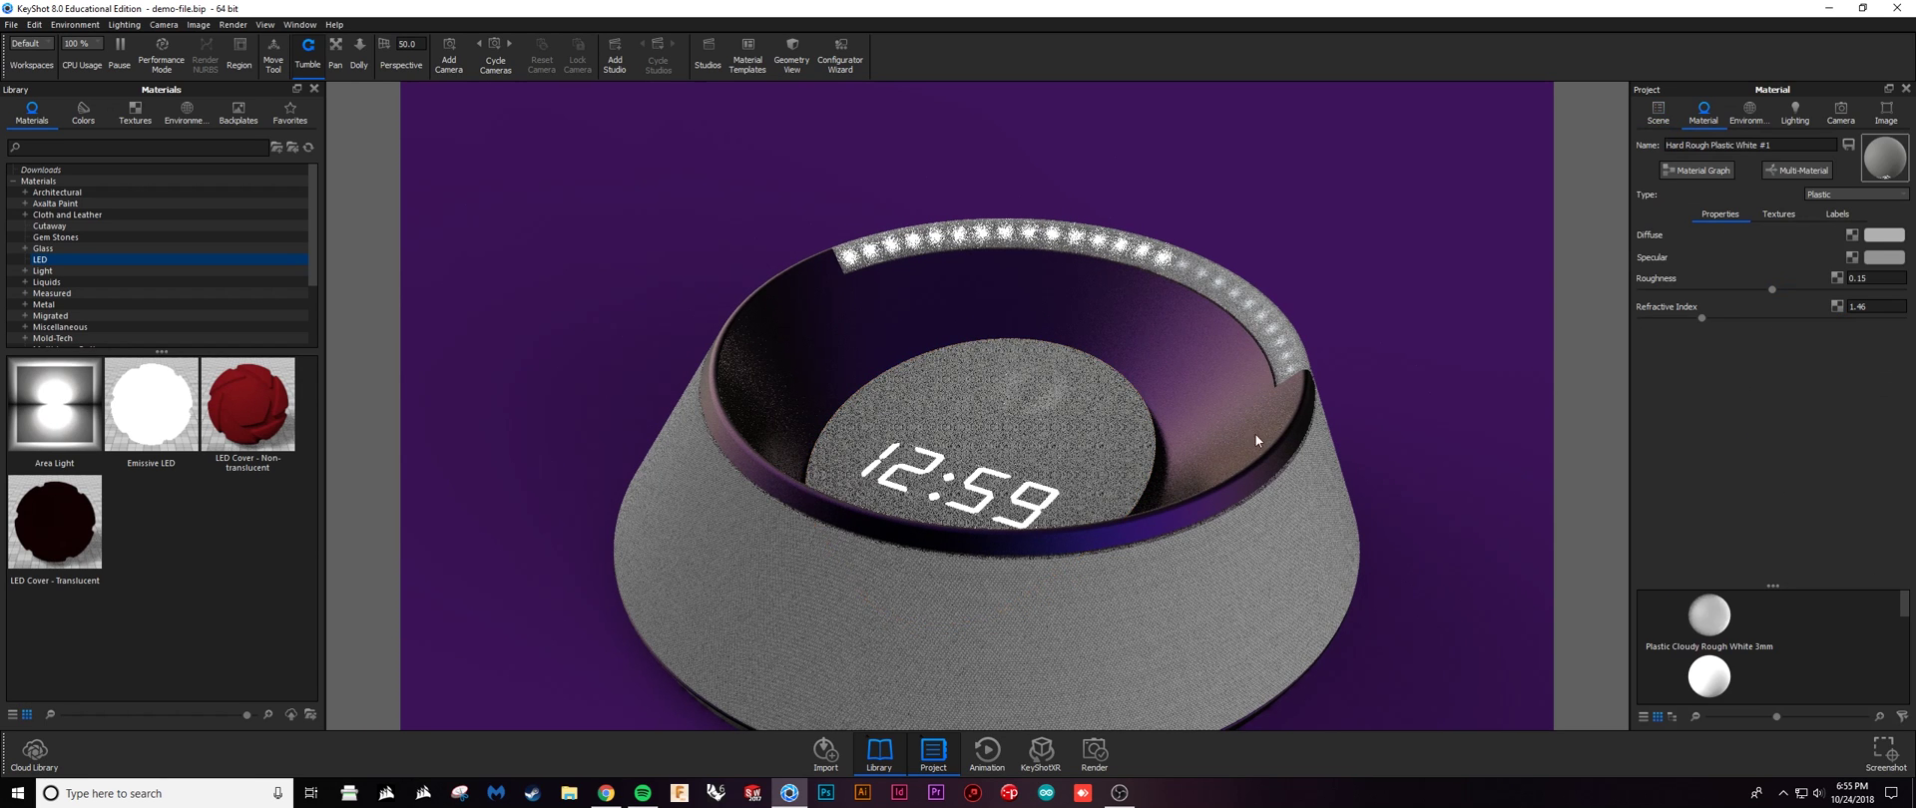
{"action": "left_click", "coordinate": [1837, 214]}
{"action": "left_click", "coordinate": [1761, 236]}
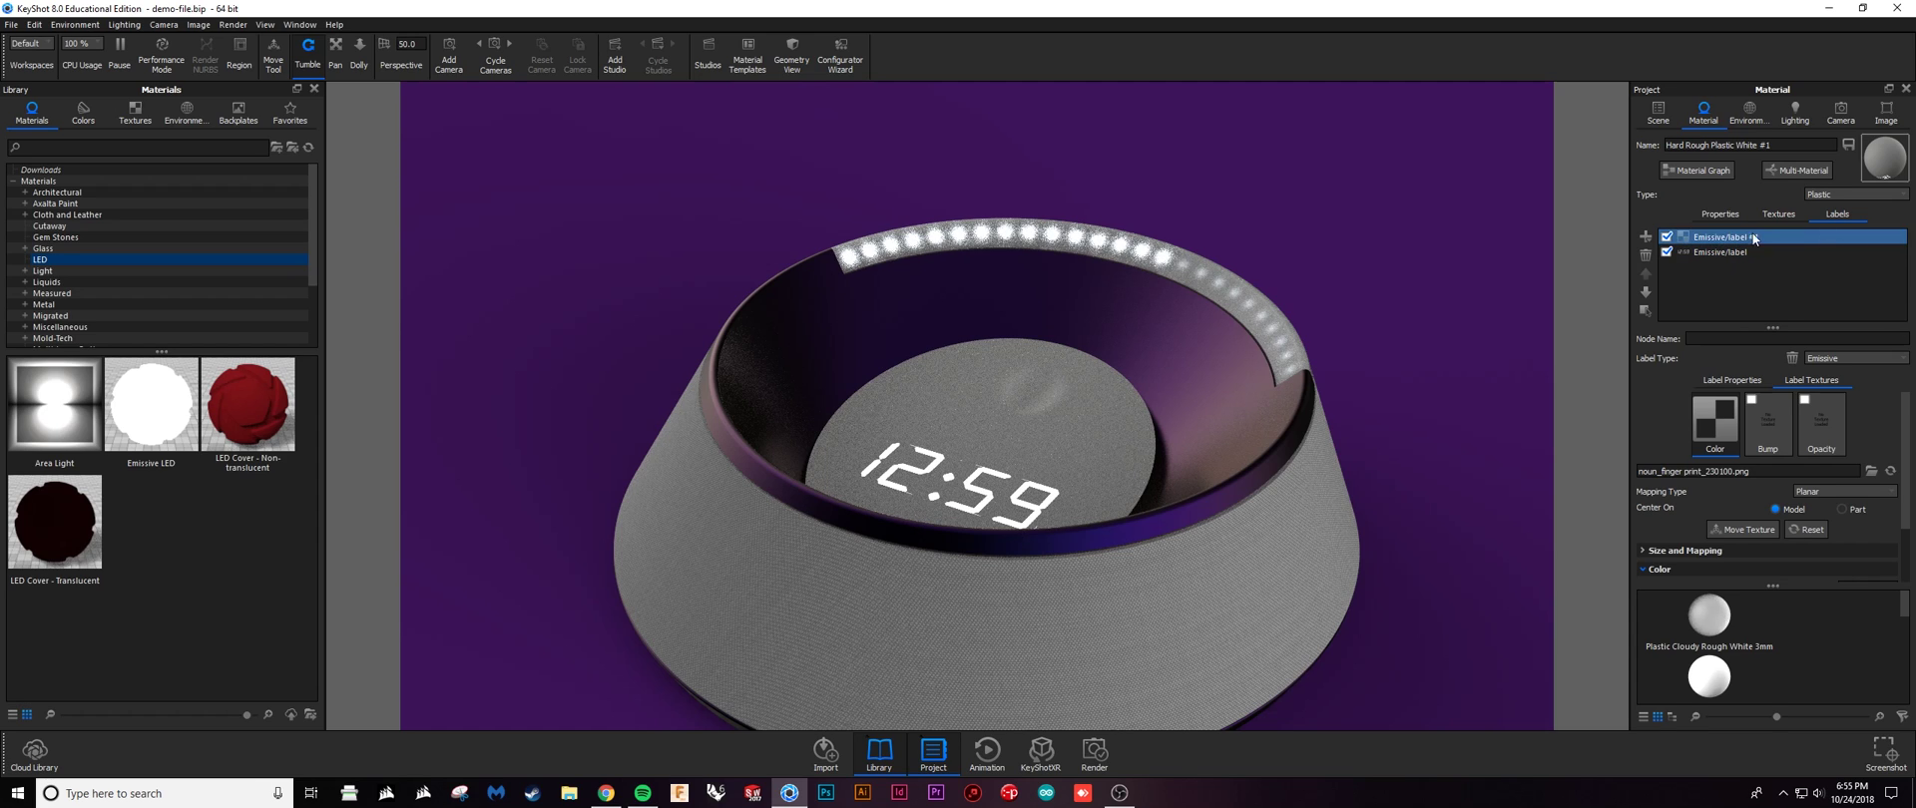
{"action": "left_click", "coordinate": [1657, 112]}
{"action": "left_click", "coordinate": [1698, 261]}
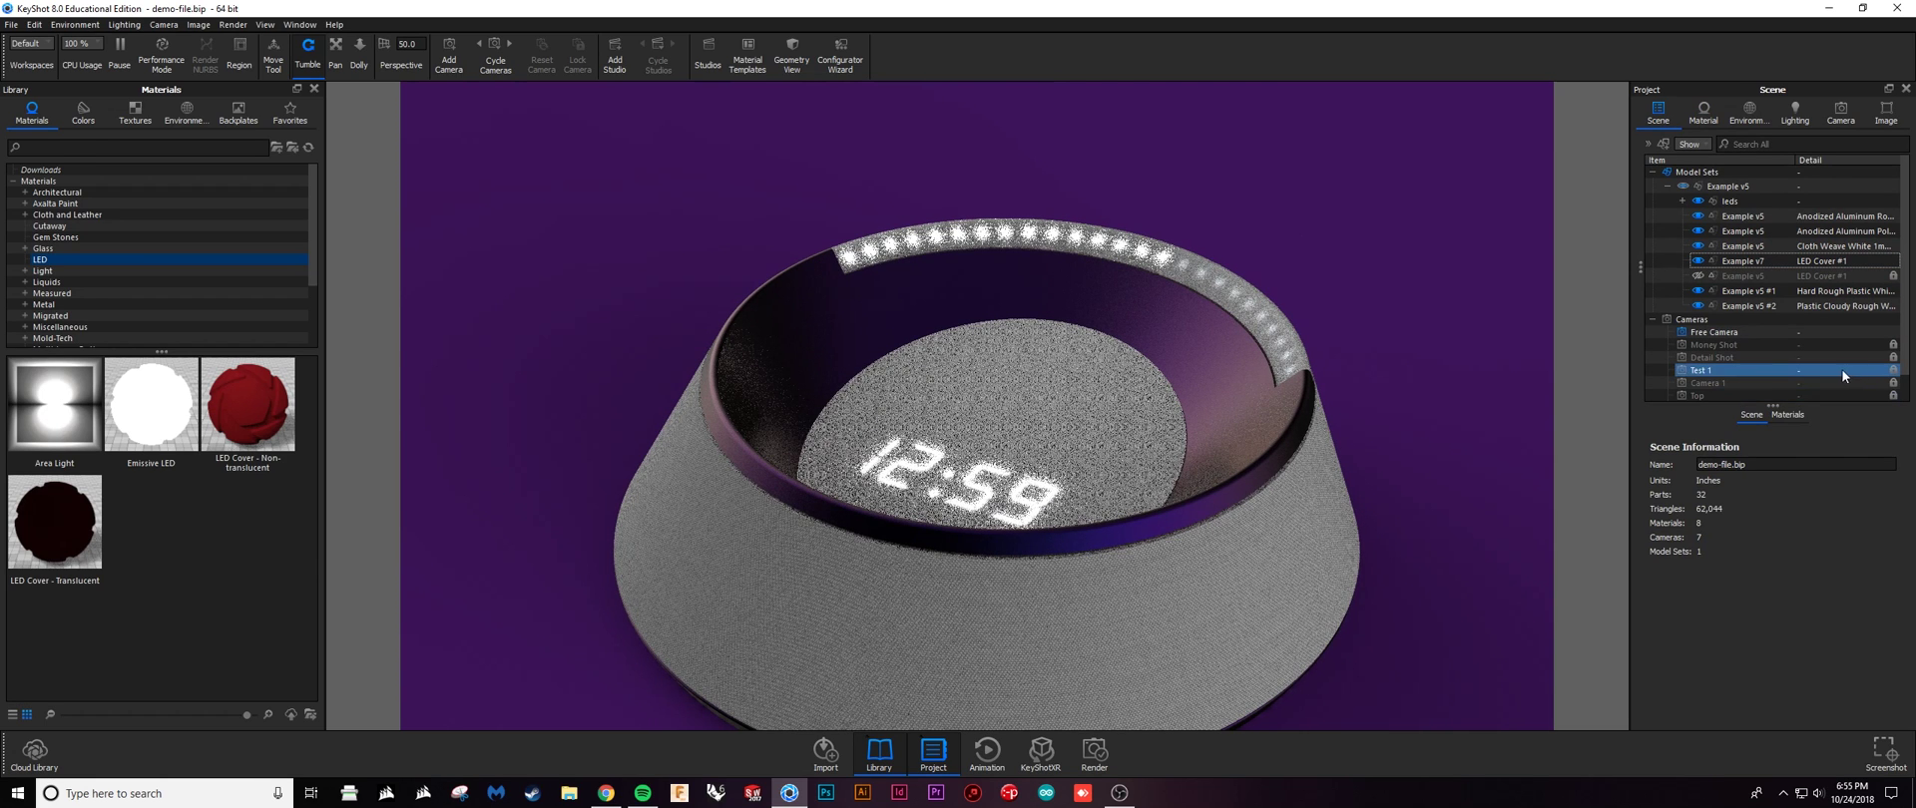
{"action": "left_click", "coordinate": [1886, 113]}
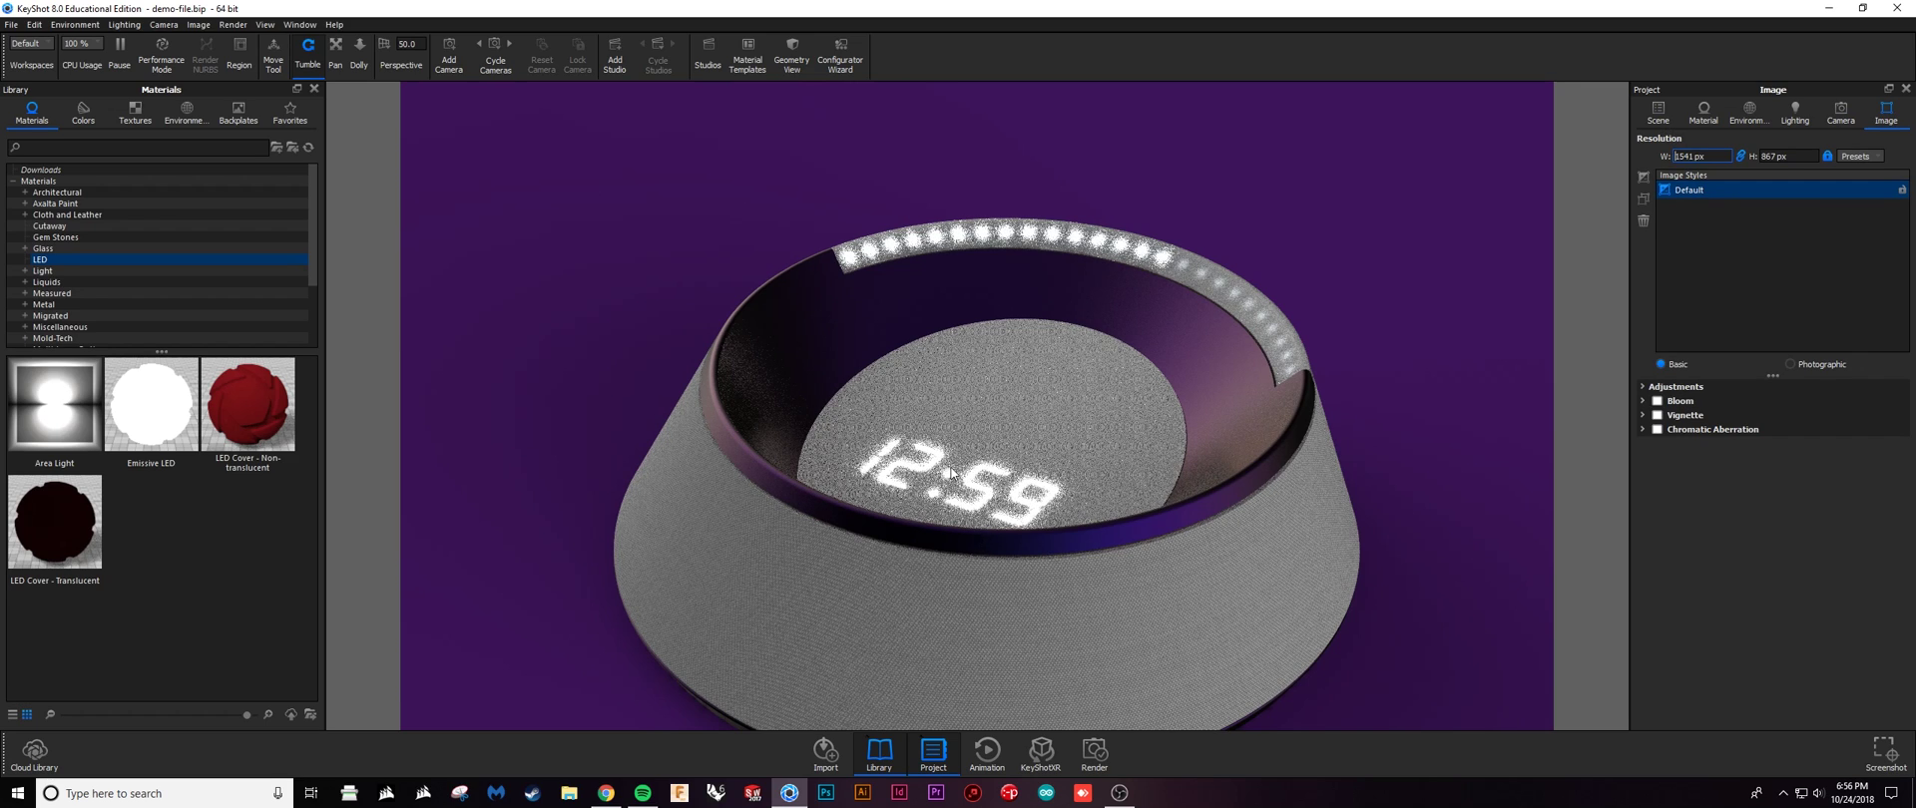
{"action": "left_click", "coordinate": [1658, 116]}
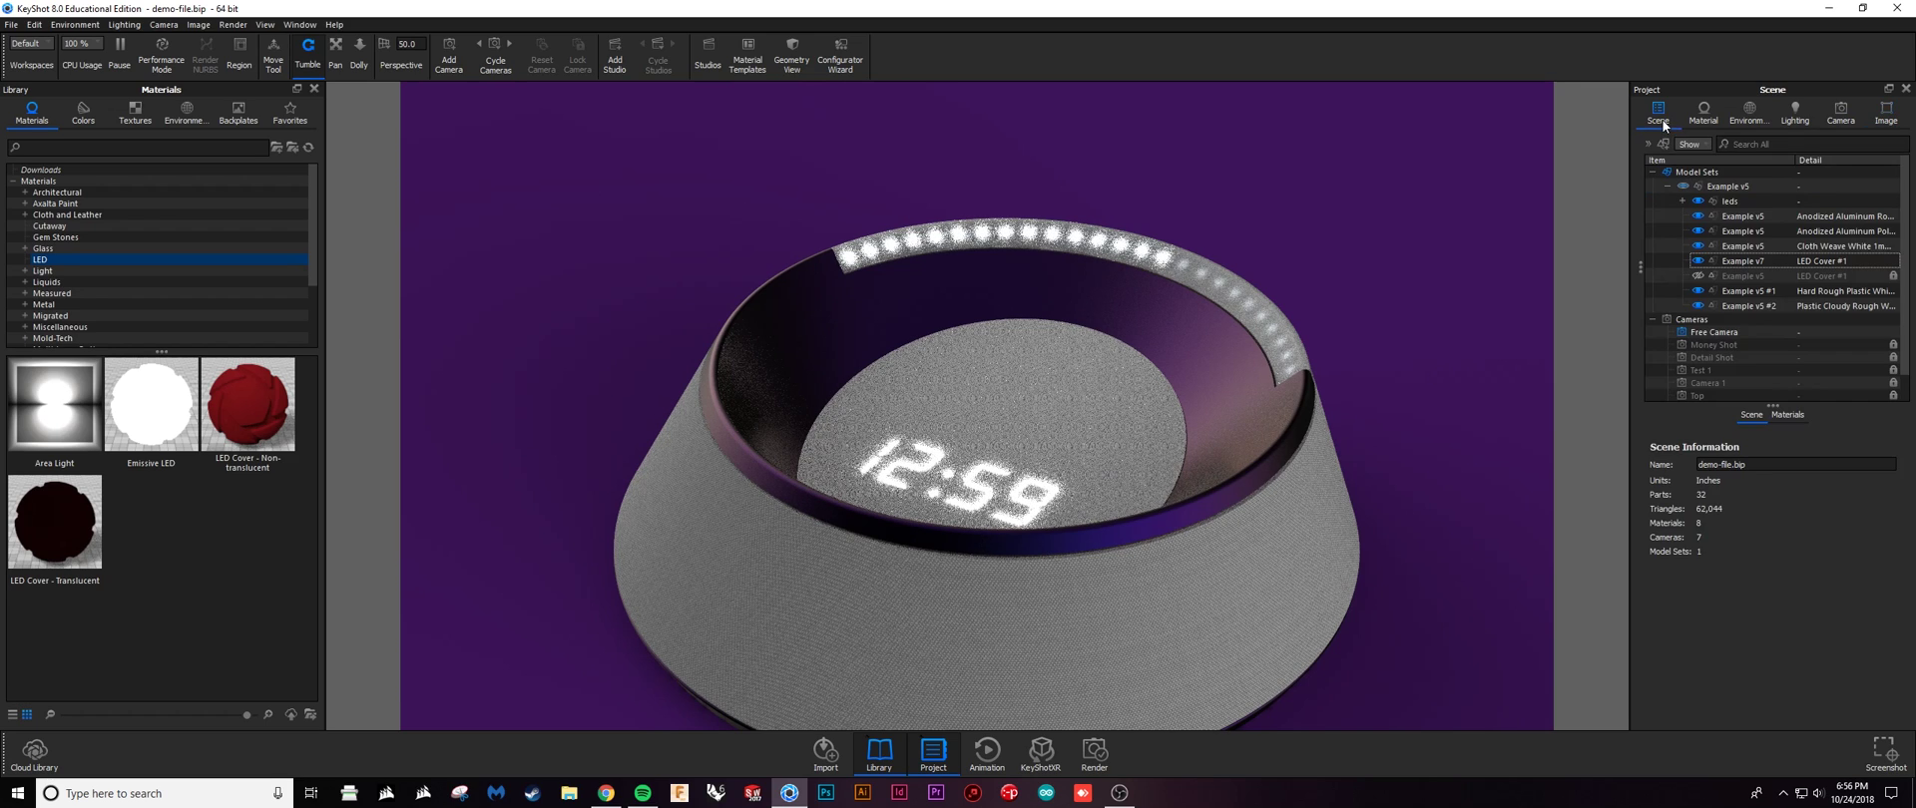
{"action": "left_click", "coordinate": [1698, 290]}
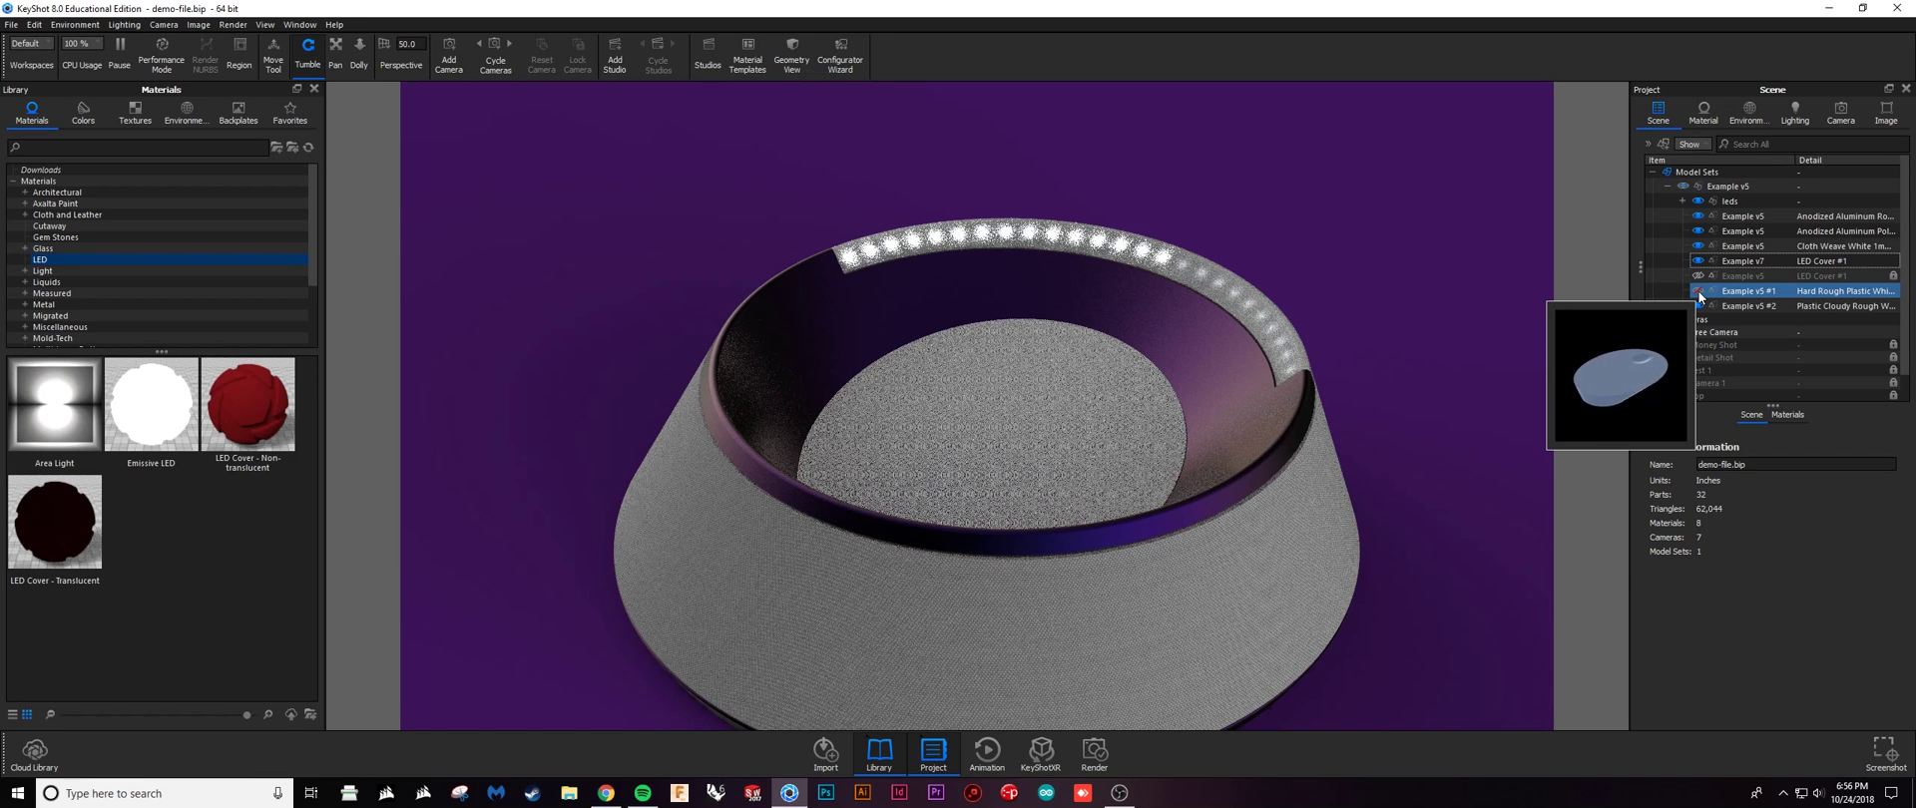
{"action": "left_click", "coordinate": [1697, 290]}
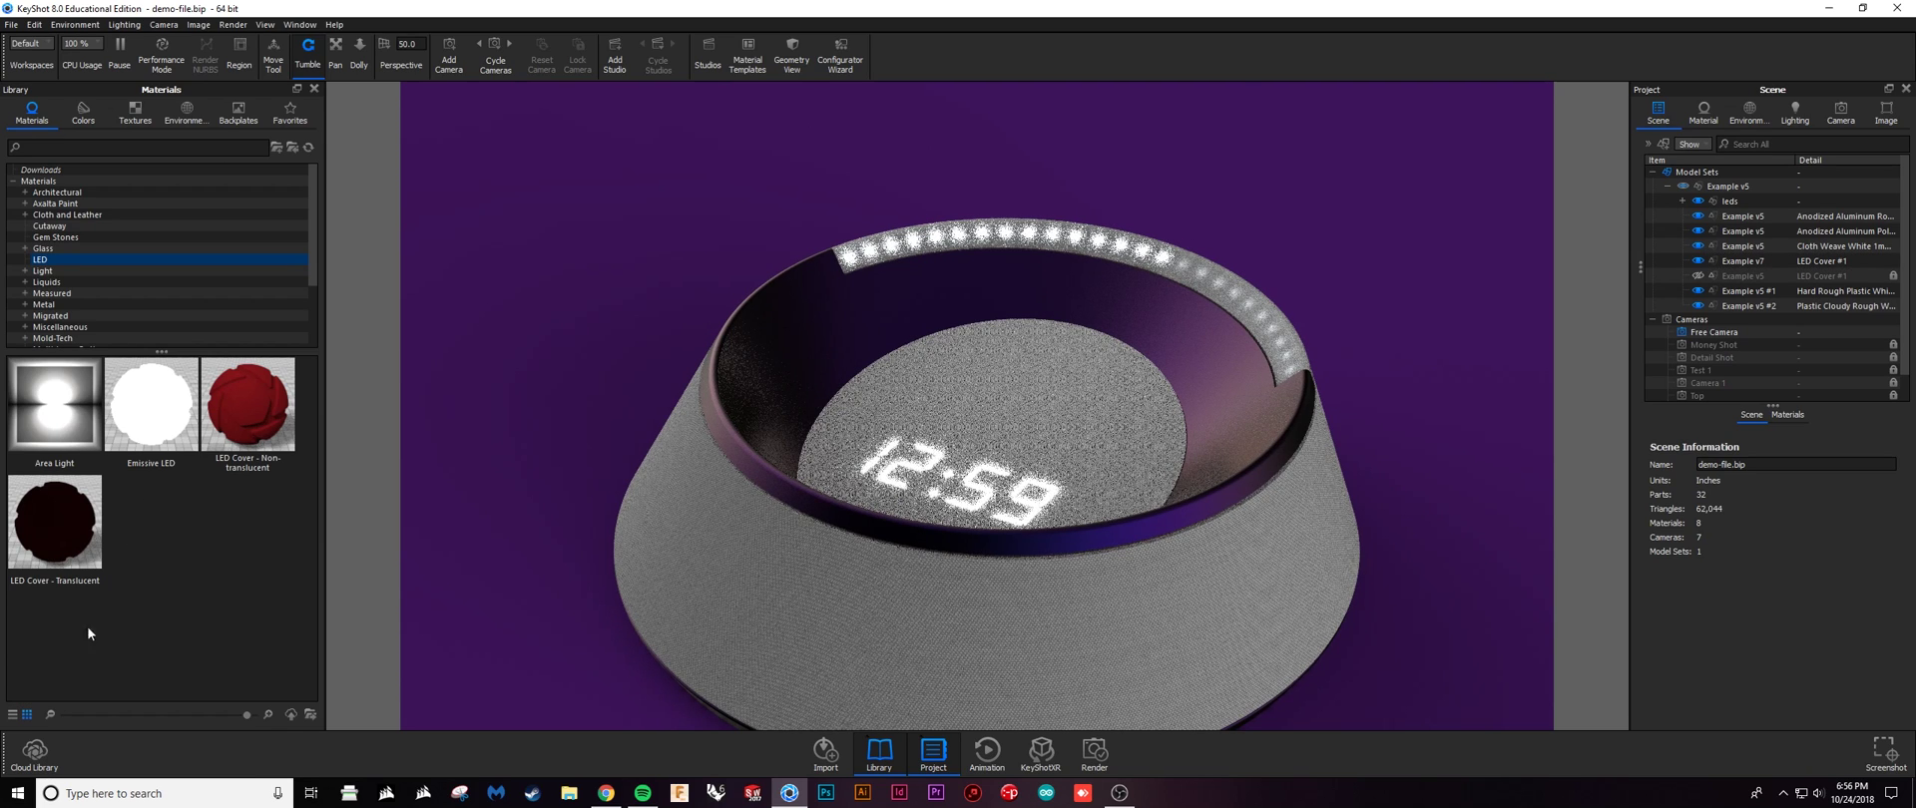
{"action": "left_click_drag", "start_coordinate": [71, 649], "coordinate": [26, 398]}
{"action": "left_click_drag", "start_coordinate": [149, 504], "coordinate": [260, 526]}
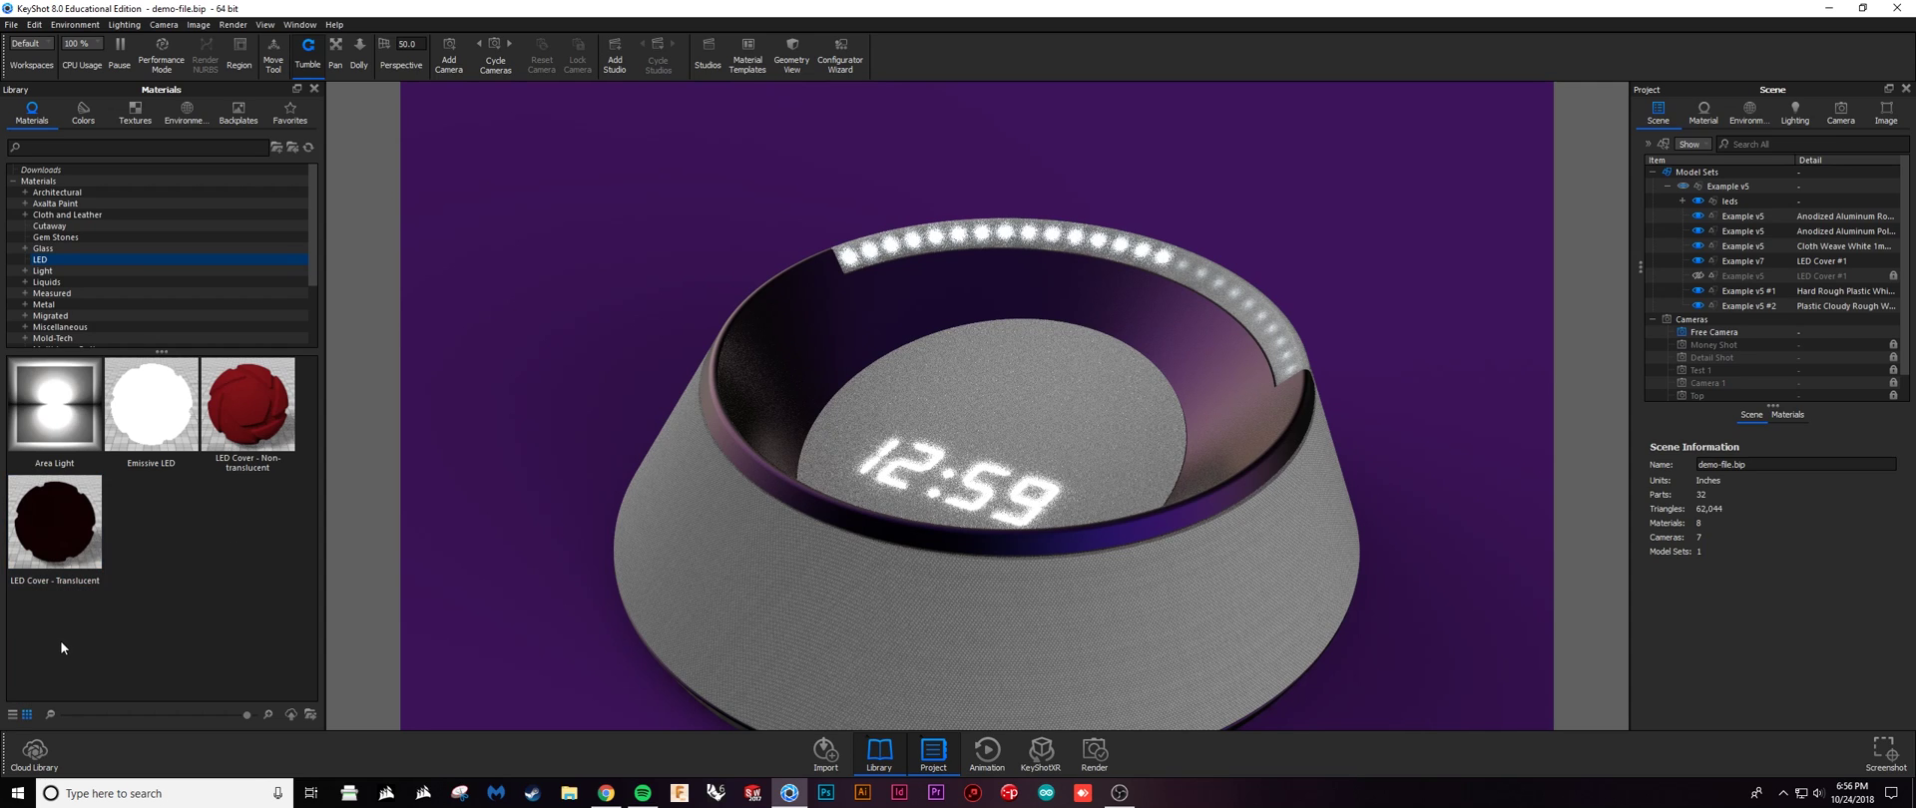
{"action": "left_click_drag", "start_coordinate": [80, 629], "coordinate": [51, 415]}
{"action": "left_click", "coordinate": [245, 554]}
{"action": "left_click_drag", "start_coordinate": [152, 513], "coordinate": [230, 387]}
Select and clear Library materials: Emissive LED, Non-translucent cover, Translucent cover, Area Light
{"action": "mouse_move", "coordinate": [212, 429]}
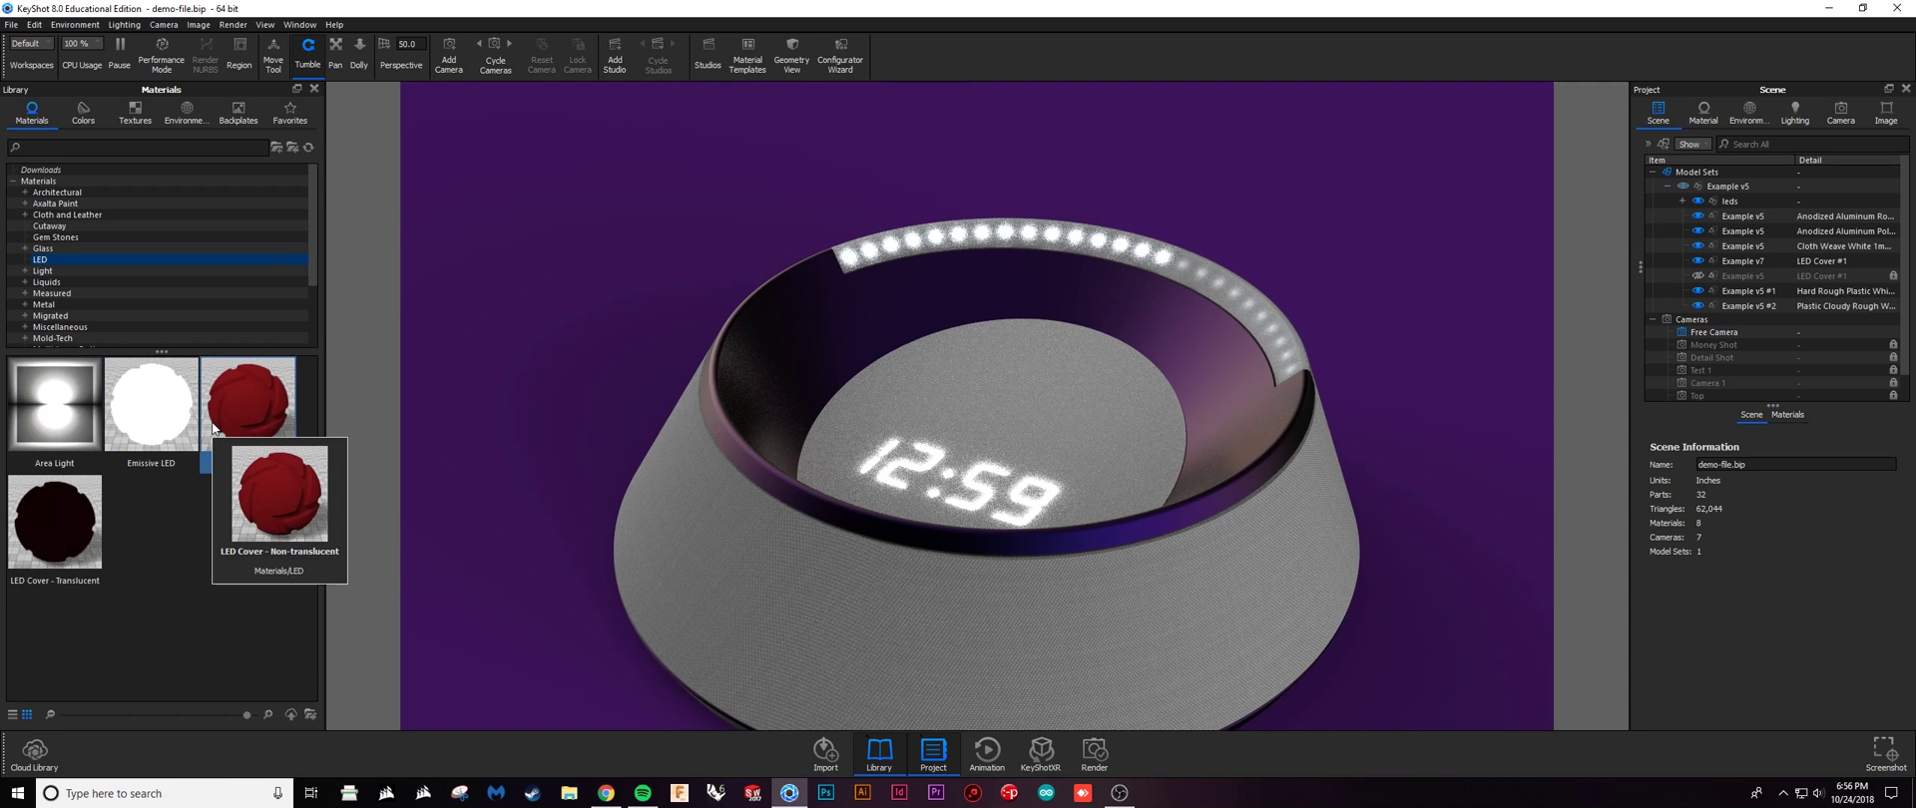
{"action": "left_click", "coordinate": [237, 505]}
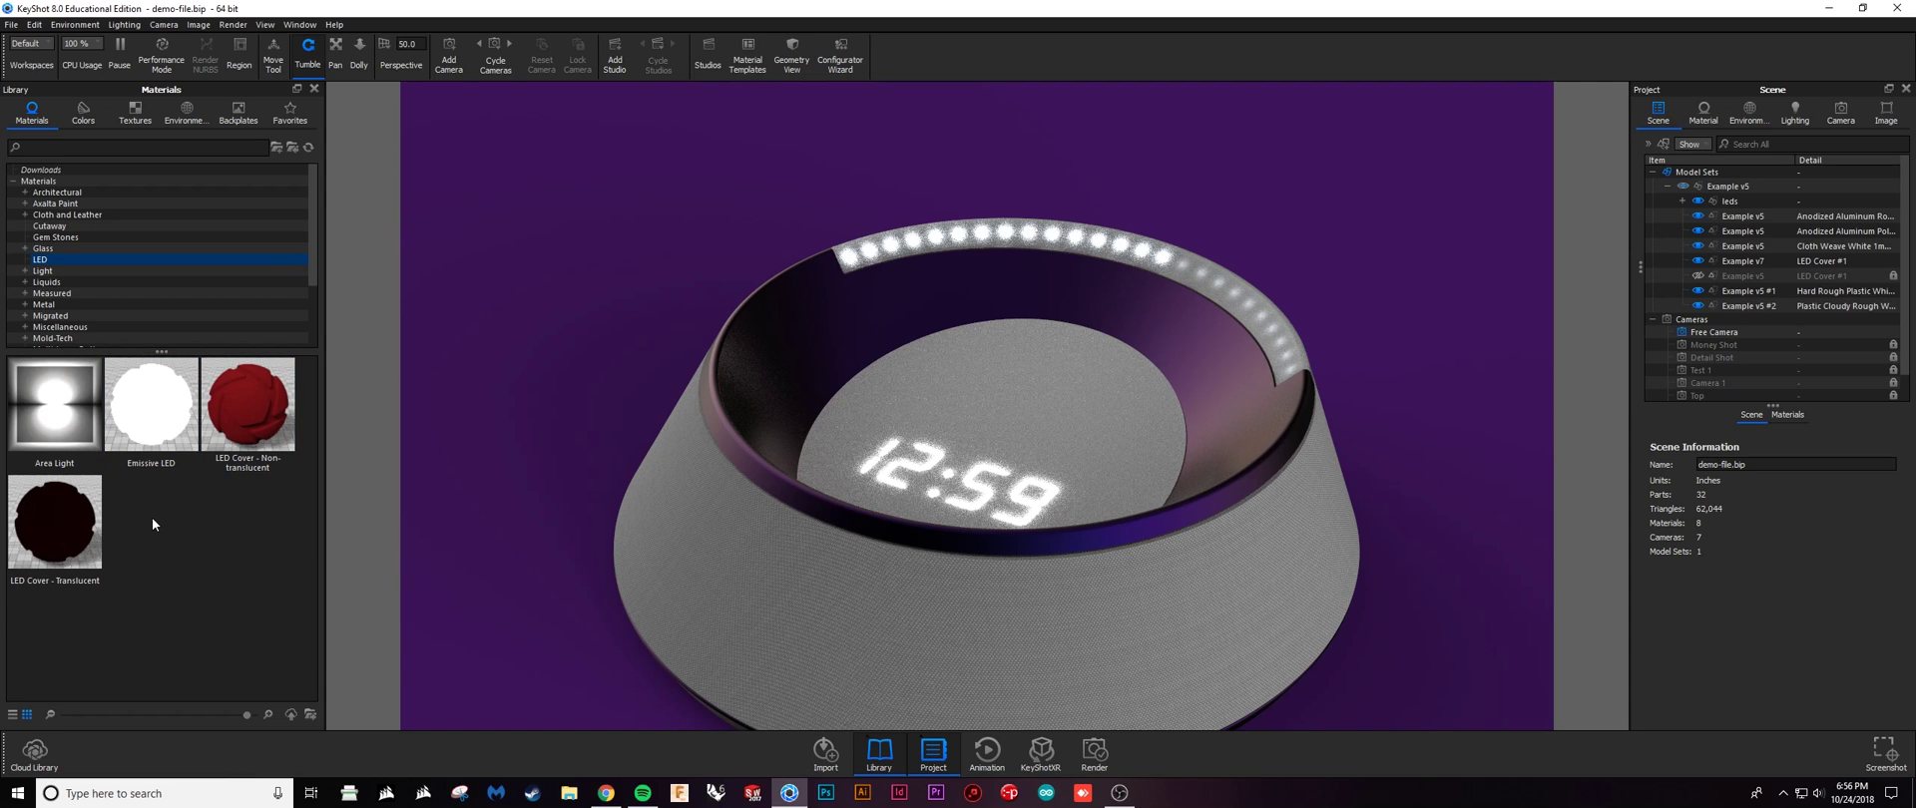
{"action": "left_click_drag", "start_coordinate": [152, 521], "coordinate": [228, 429]}
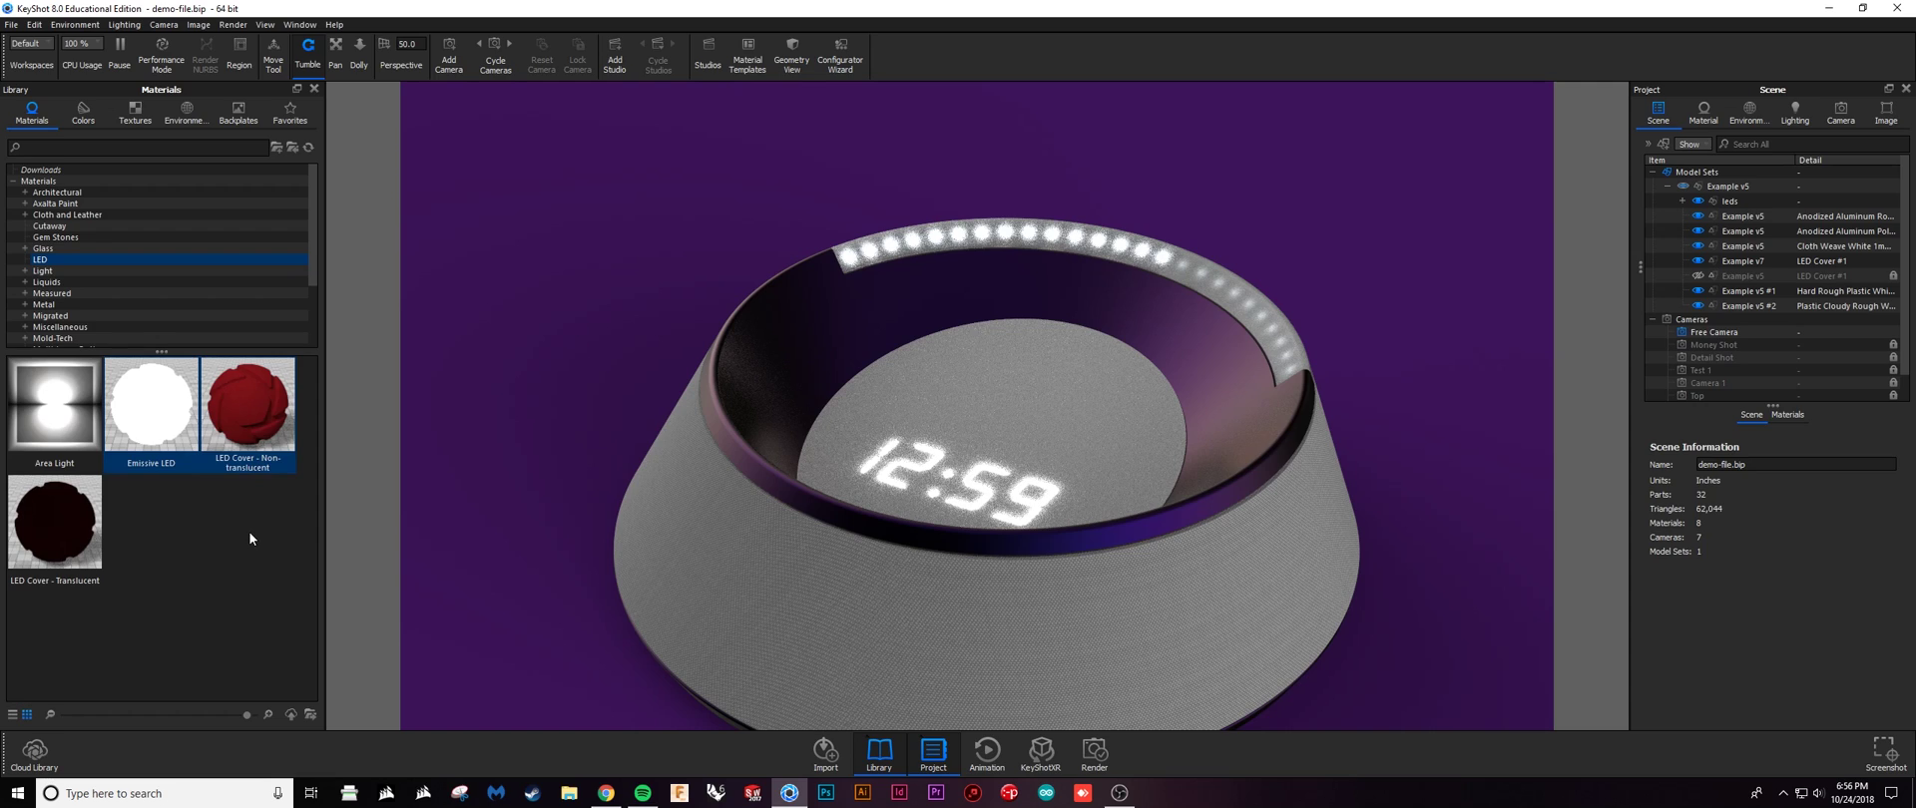
{"action": "left_click", "coordinate": [248, 532]}
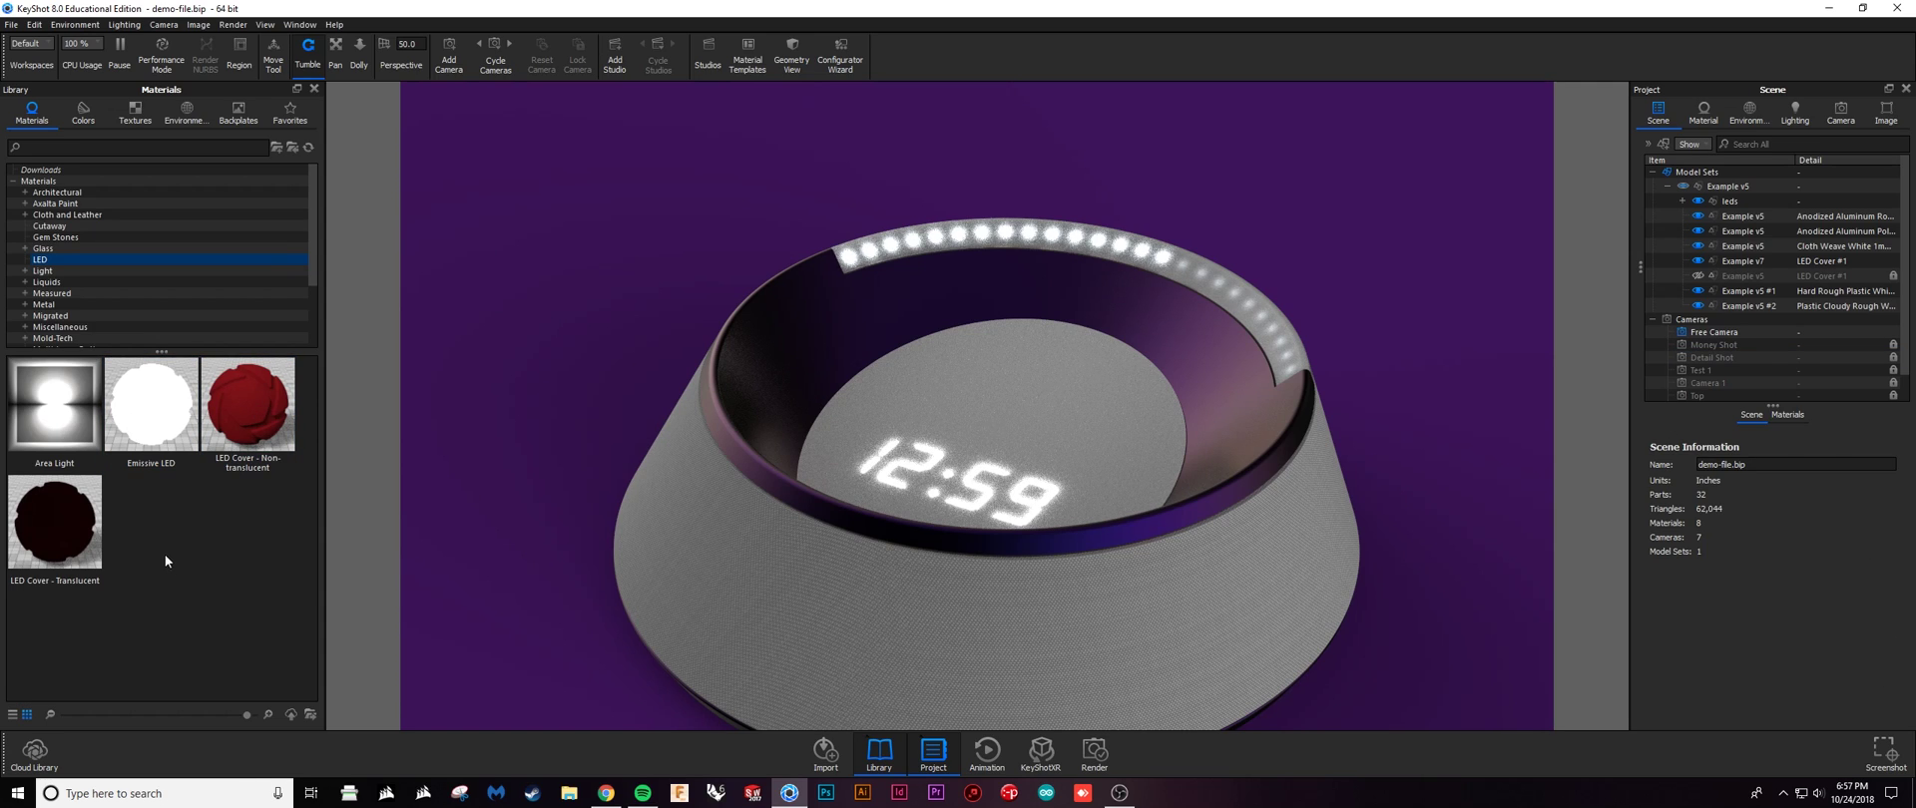
{"action": "left_click_drag", "start_coordinate": [165, 557], "coordinate": [257, 409]}
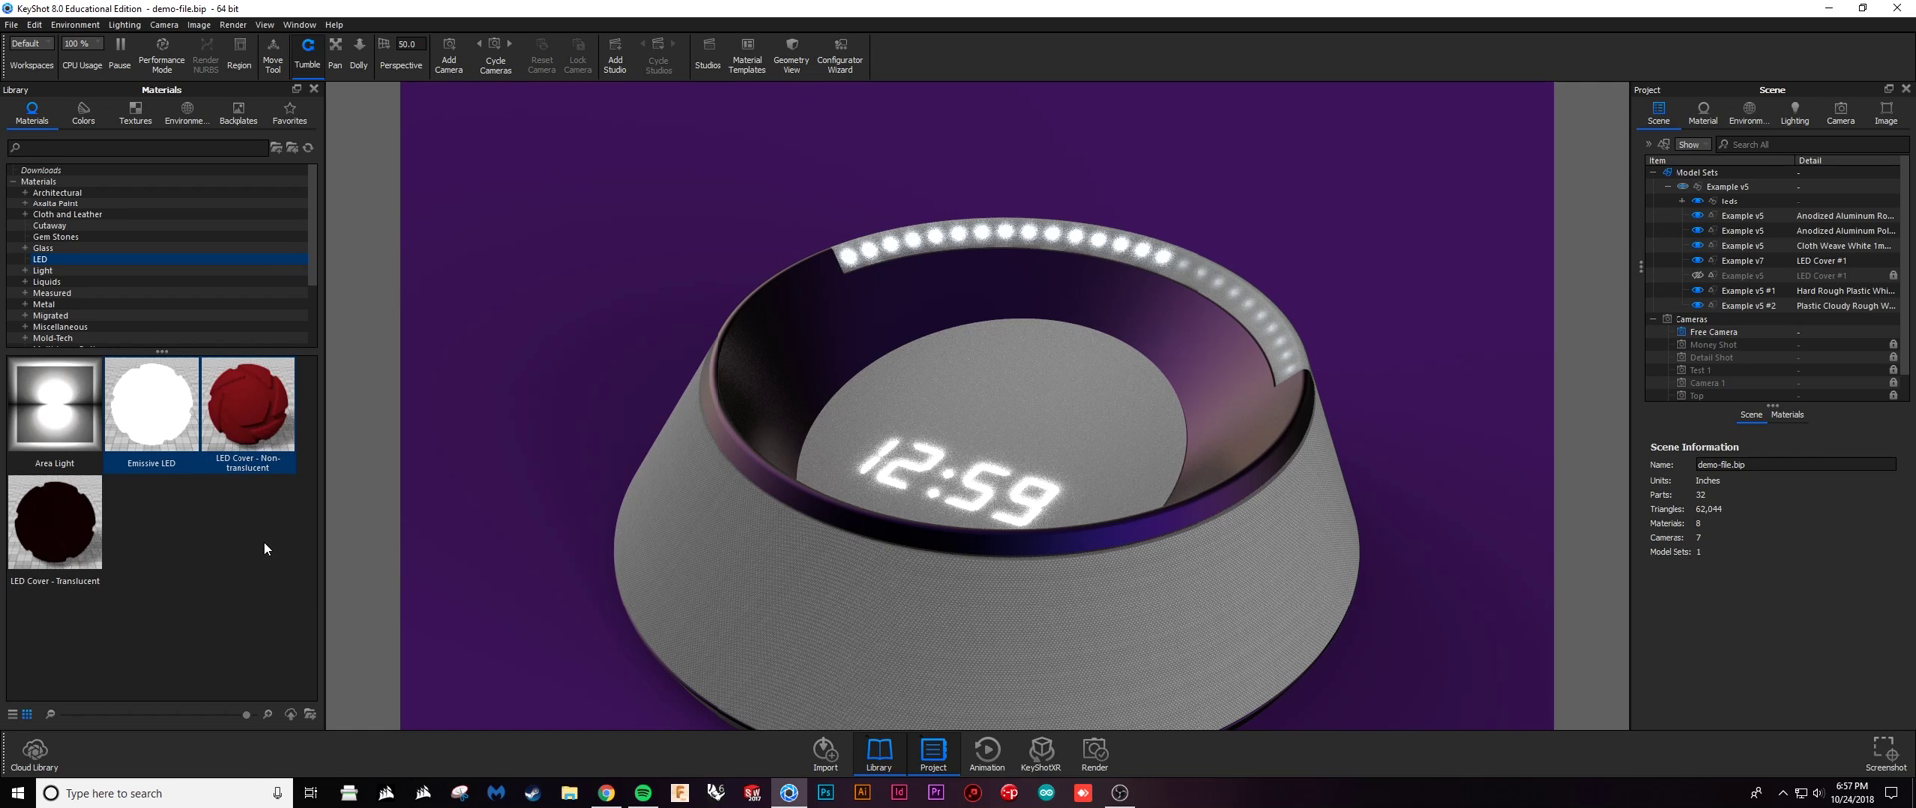
{"action": "left_click", "coordinate": [203, 534]}
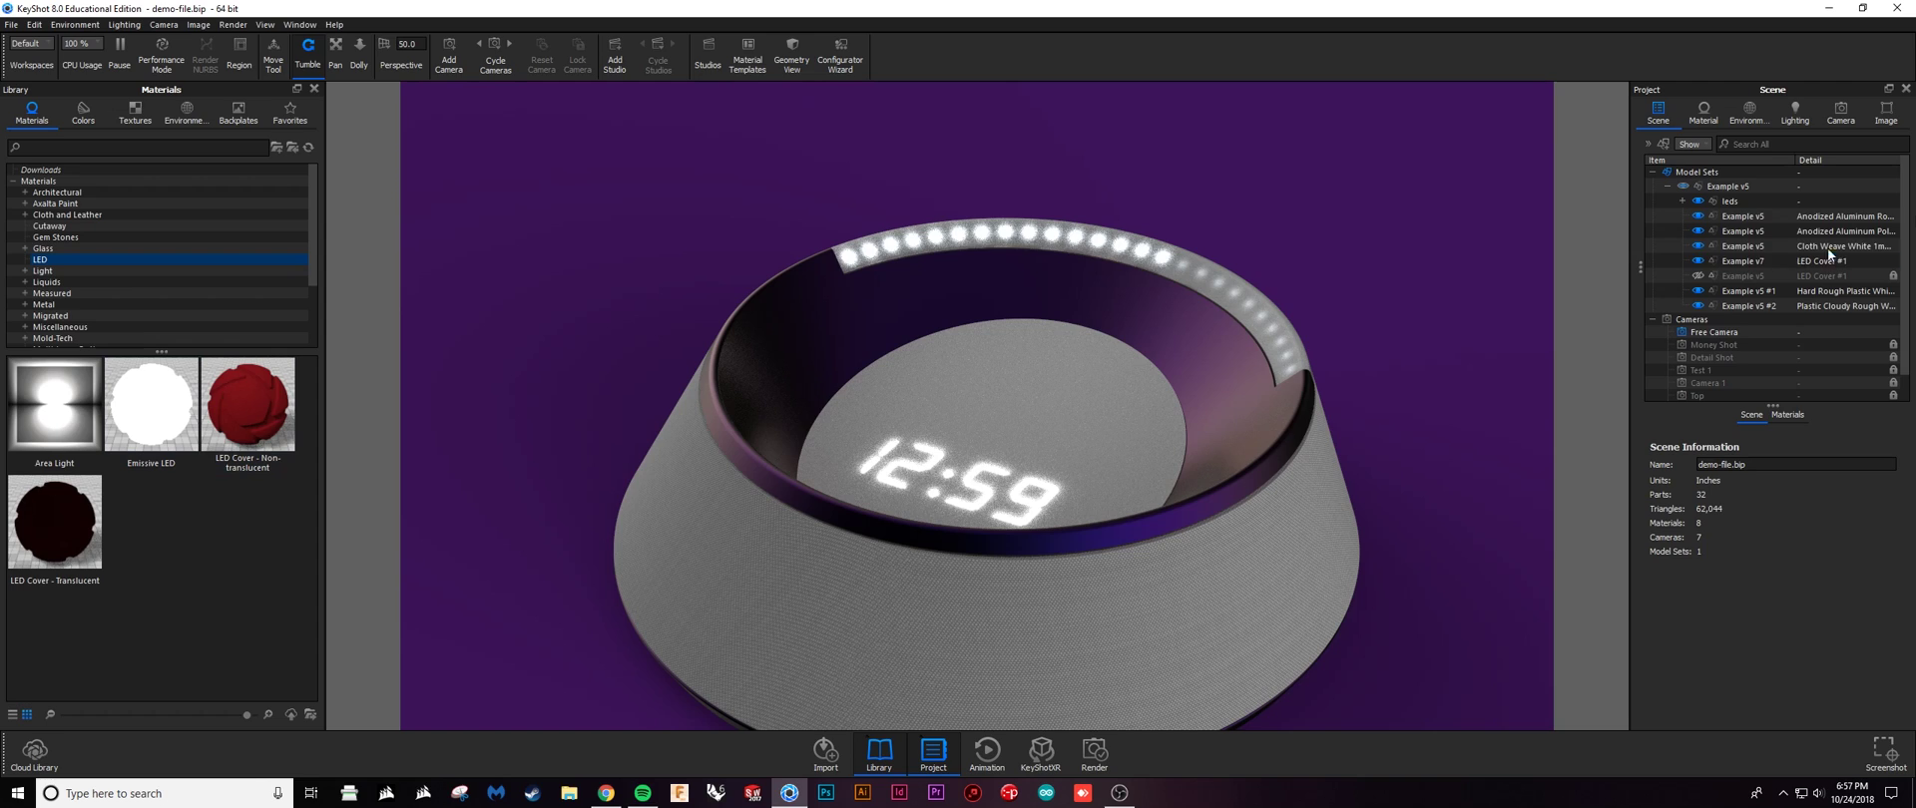
{"action": "left_click", "coordinate": [28, 559]}
{"action": "left_click", "coordinate": [30, 419], "text": "ctrl"}
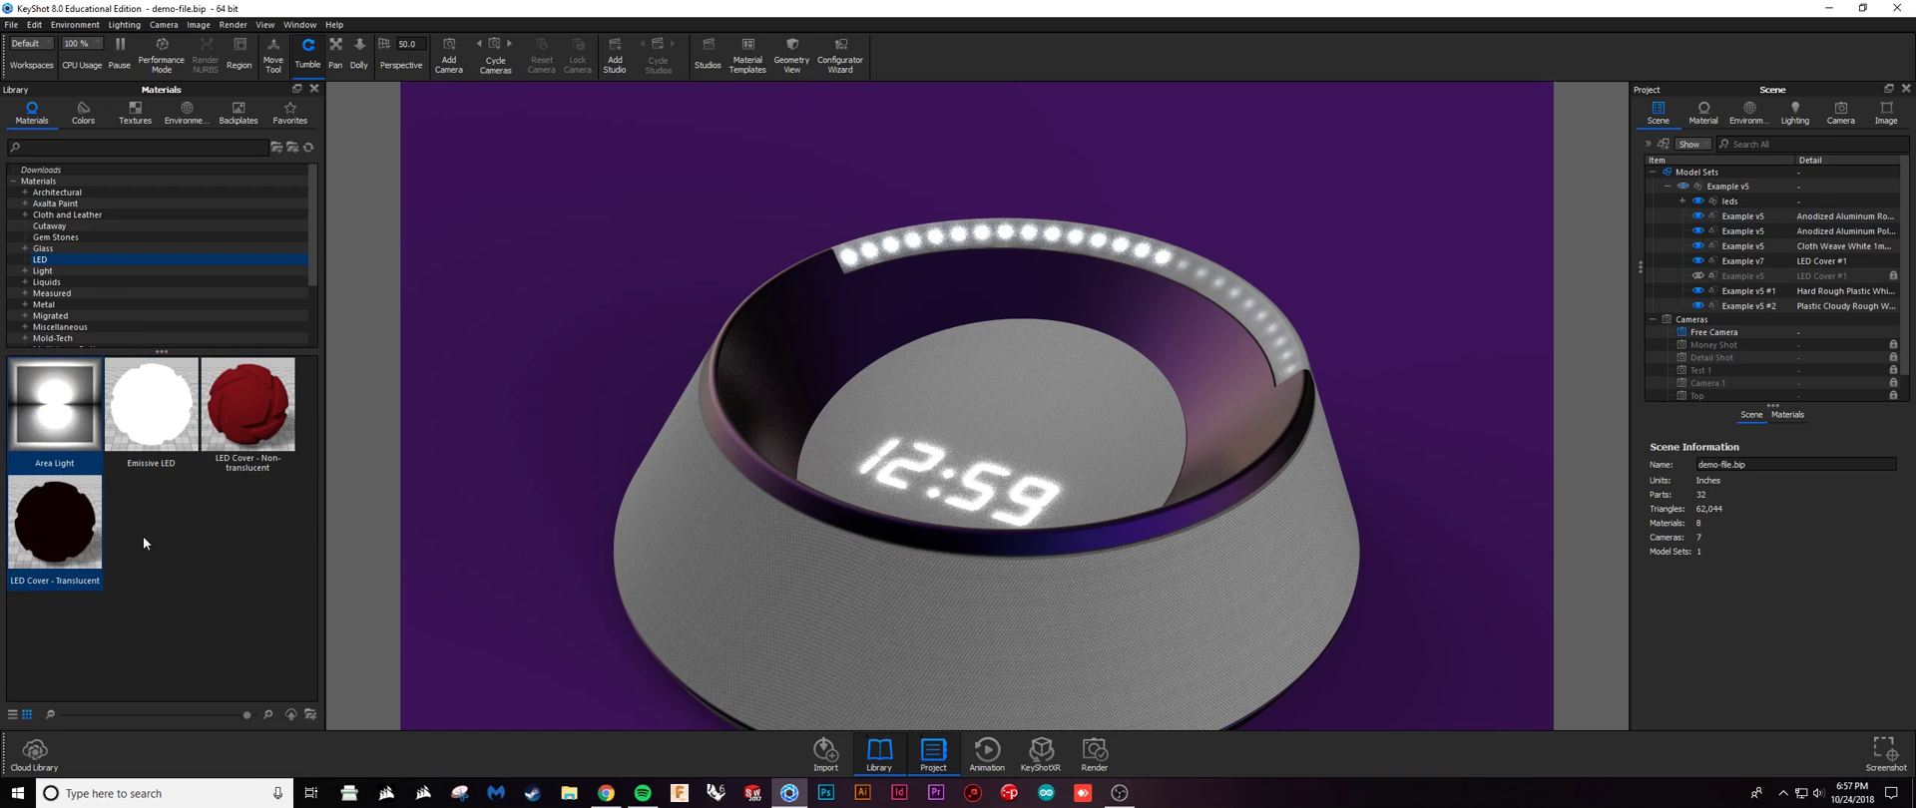
{"action": "left_click", "coordinate": [130, 605]}
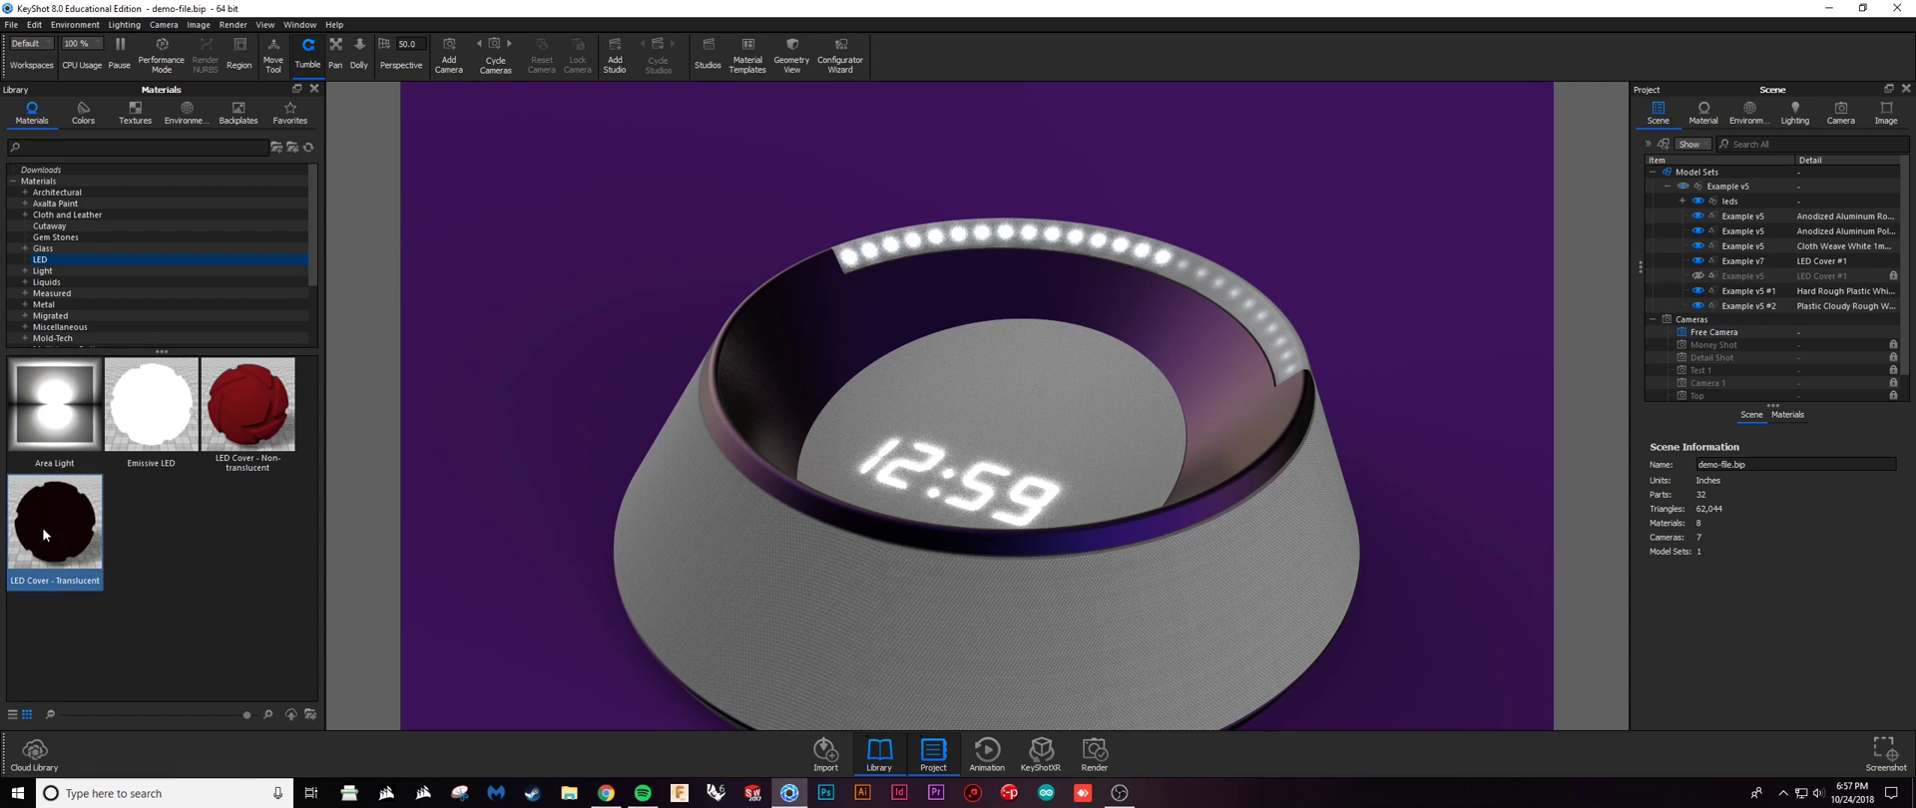
Reselect Emissive LED and Non-translucent cover, deselect the Free Camera, then clear the selection
{"action": "left_click_drag", "start_coordinate": [173, 506], "coordinate": [218, 517]}
{"action": "left_click", "coordinate": [1689, 398]}
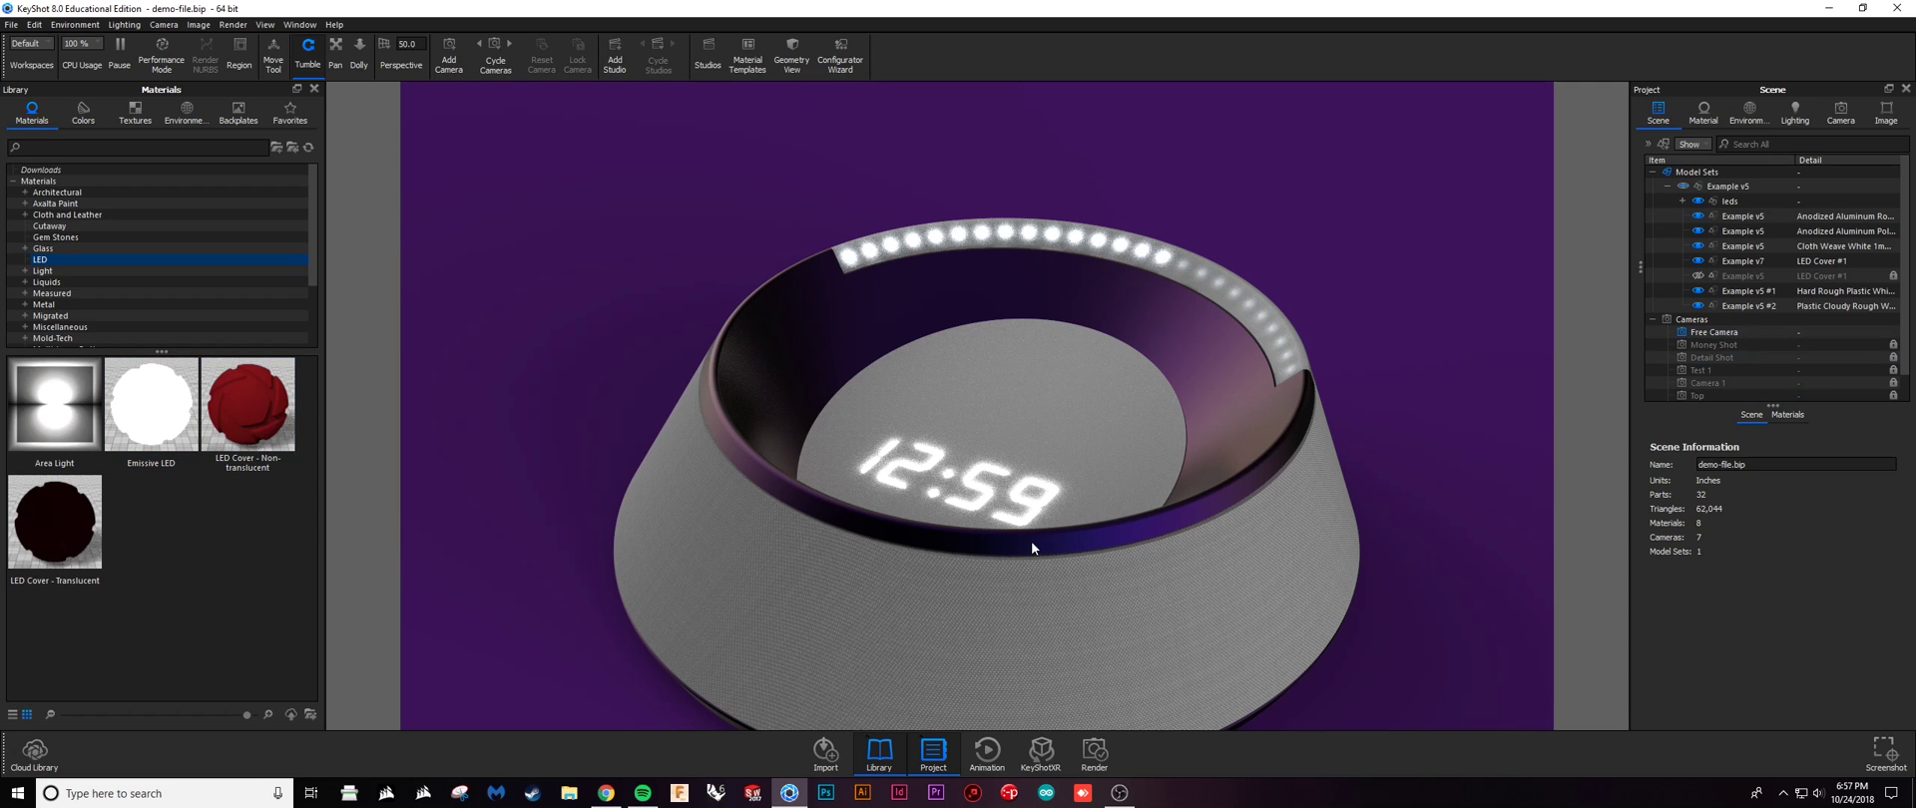
{"action": "left_click_drag", "start_coordinate": [112, 487], "coordinate": [294, 372]}
{"action": "left_click", "coordinate": [57, 615]}
Reopen led-tutorial.bip from the recent files list
{"action": "left_click", "coordinate": [10, 23]}
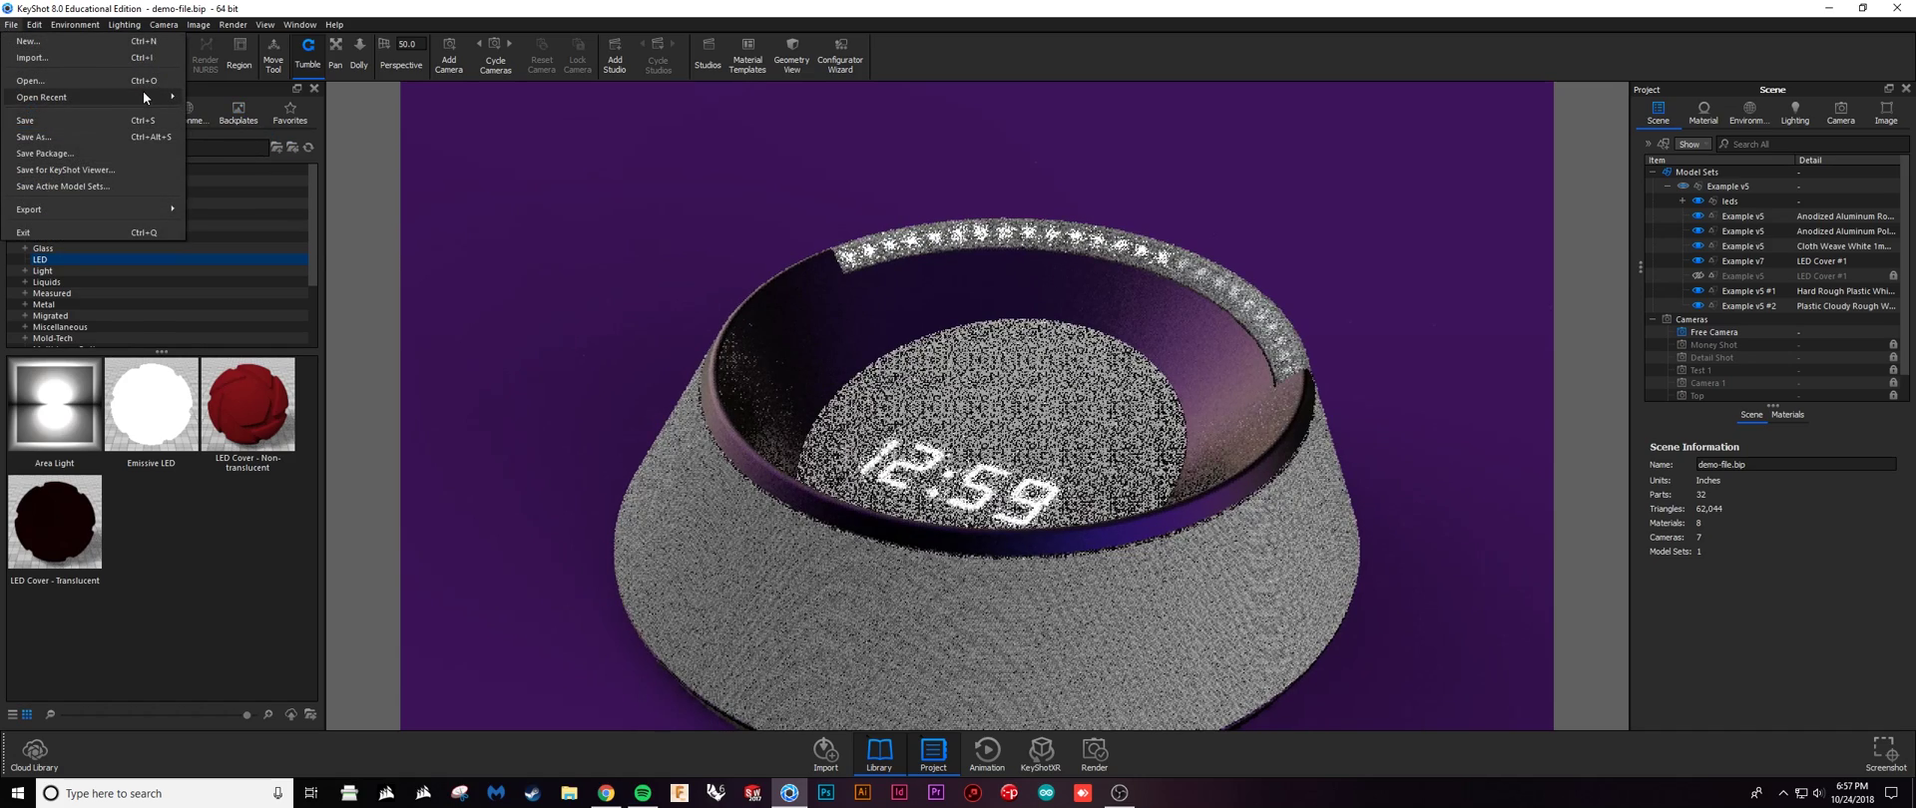
{"action": "mouse_move", "coordinate": [142, 91]}
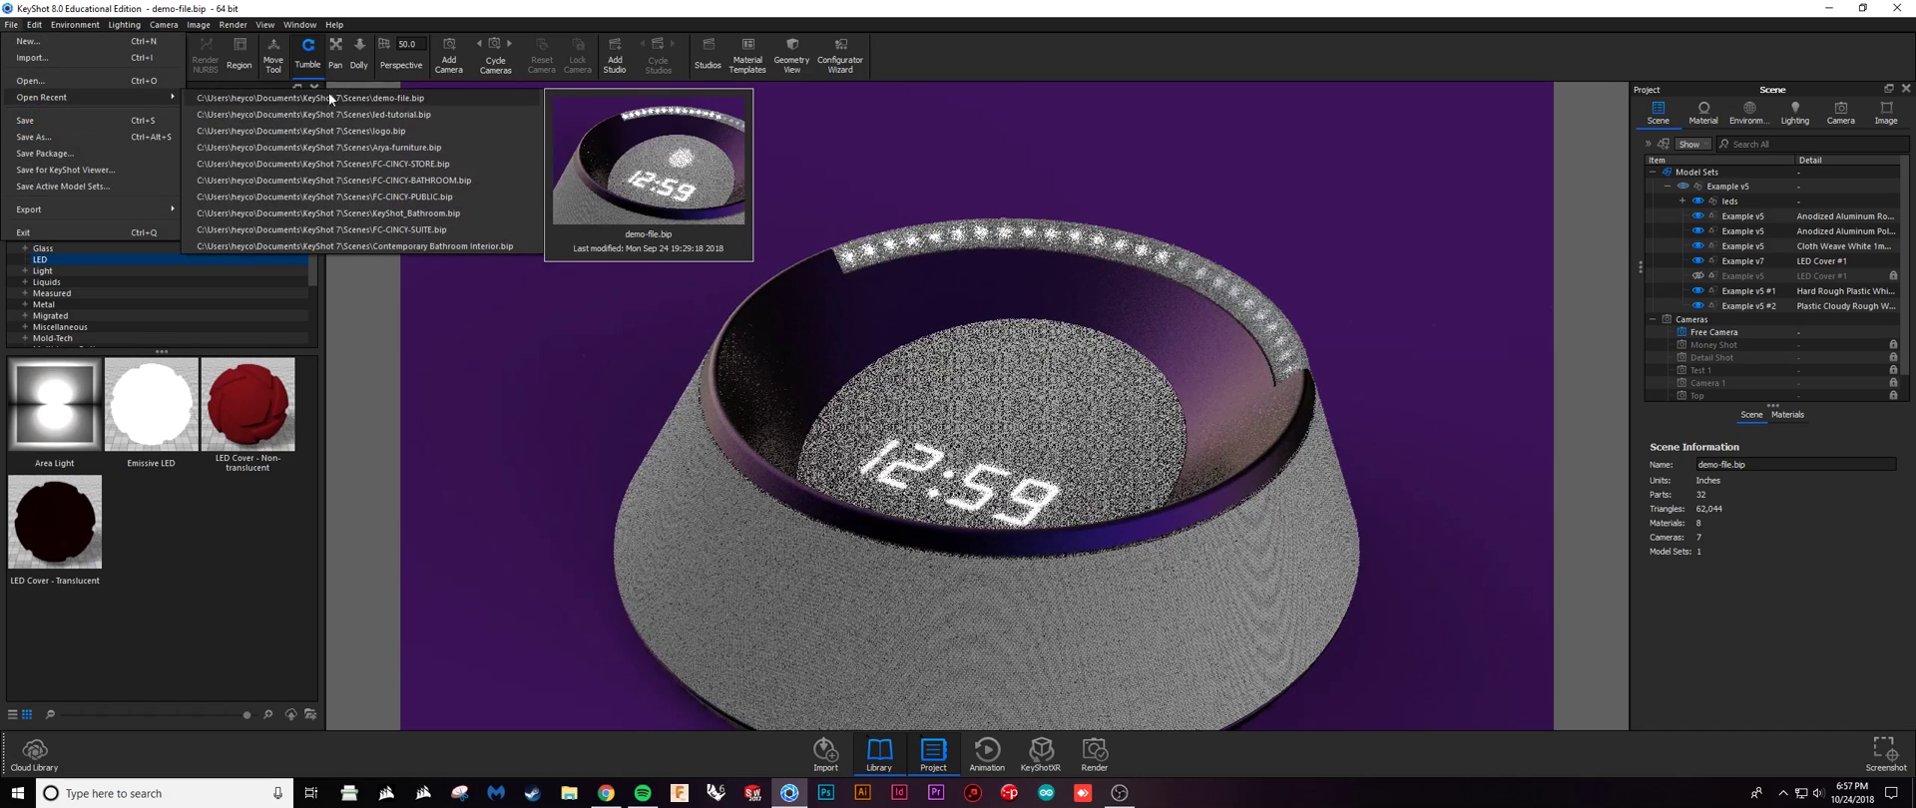
{"action": "left_click", "coordinate": [440, 116]}
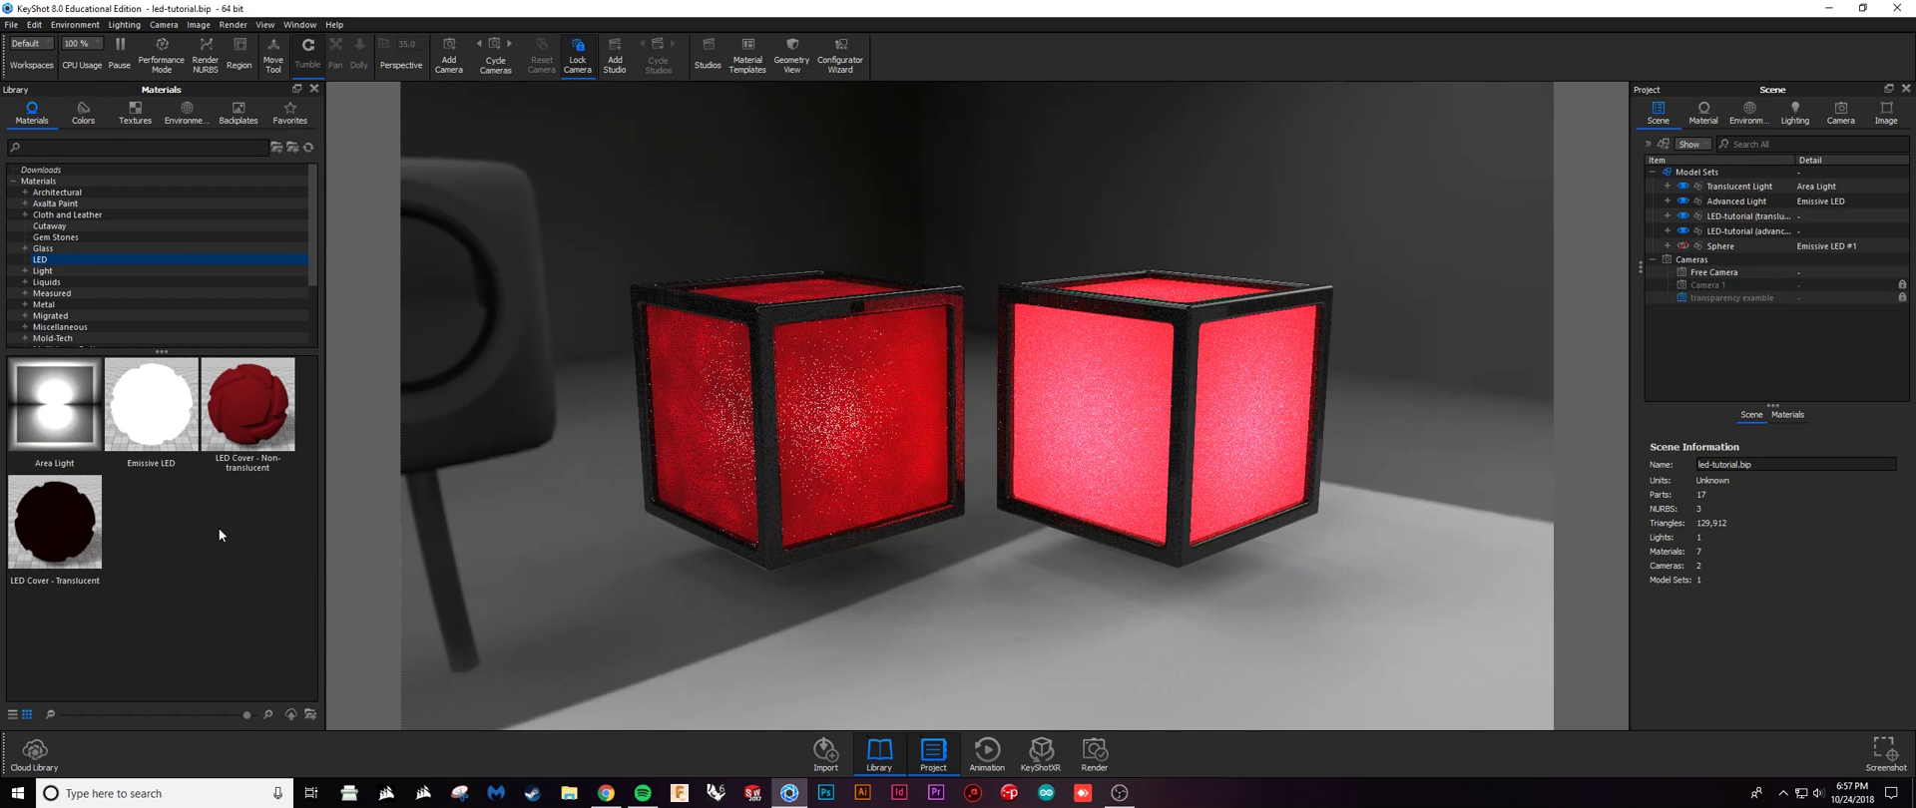
{"action": "mouse_move", "coordinate": [86, 419]}
{"action": "mouse_move", "coordinate": [143, 411]}
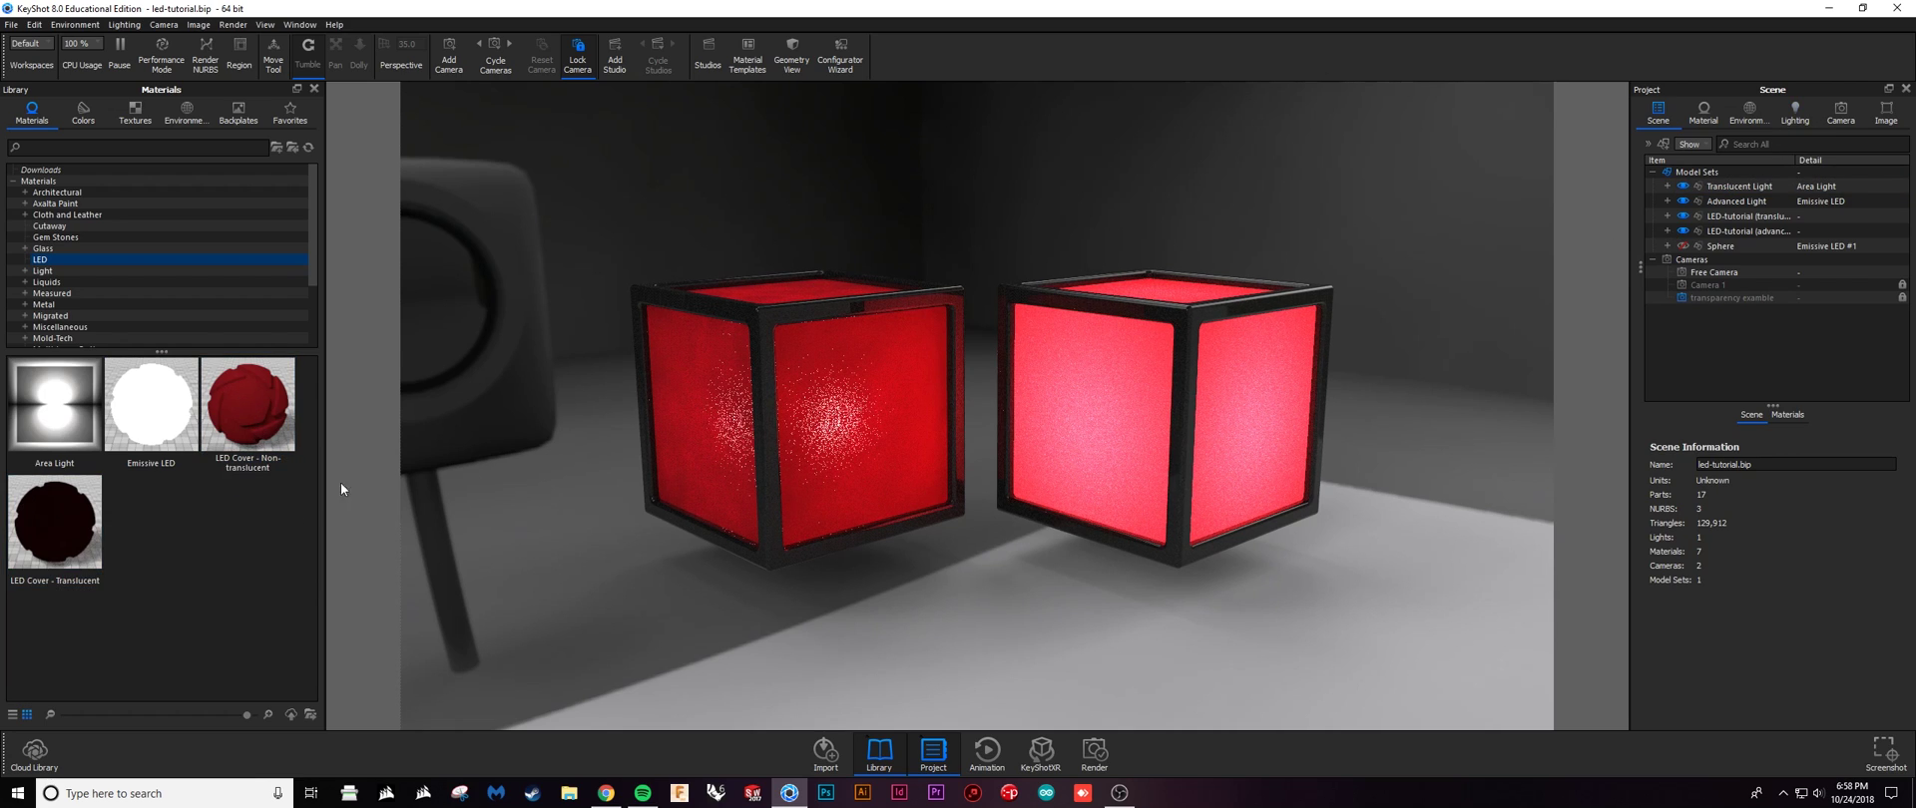
Lower the environment Brightness to 0.1 so the red cubes stand out
{"action": "left_click", "coordinate": [1802, 113]}
{"action": "left_click", "coordinate": [1750, 116]}
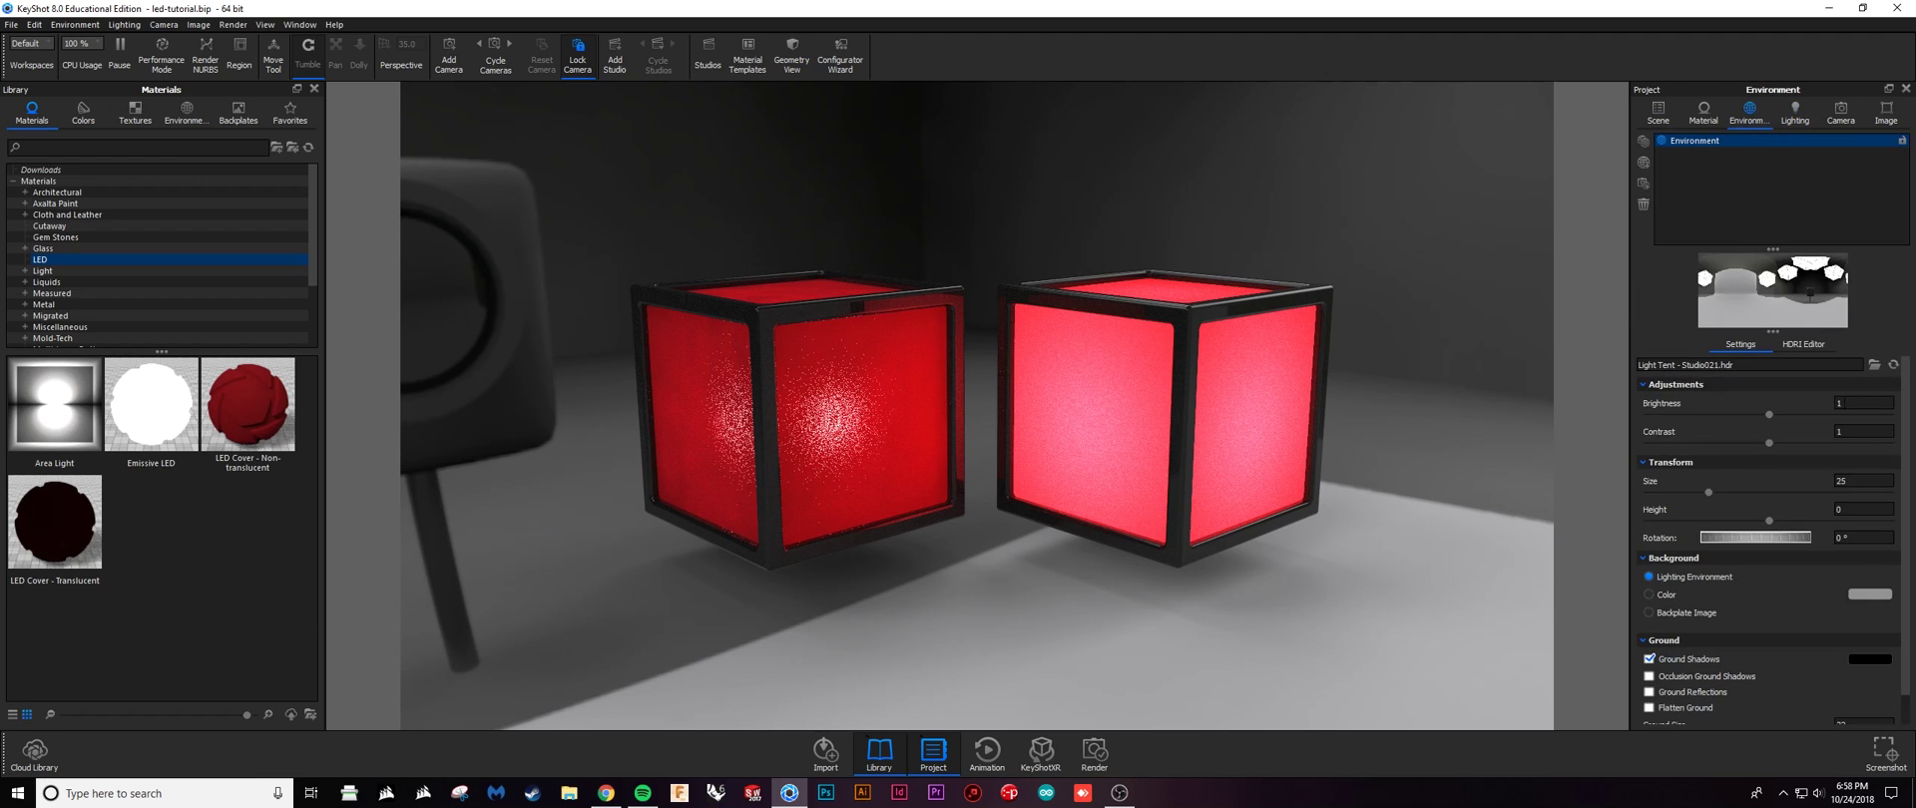
{"action": "left_click", "coordinate": [1862, 406]}
{"action": "type", "text": "0.1"}
{"action": "key", "text": "Return"}
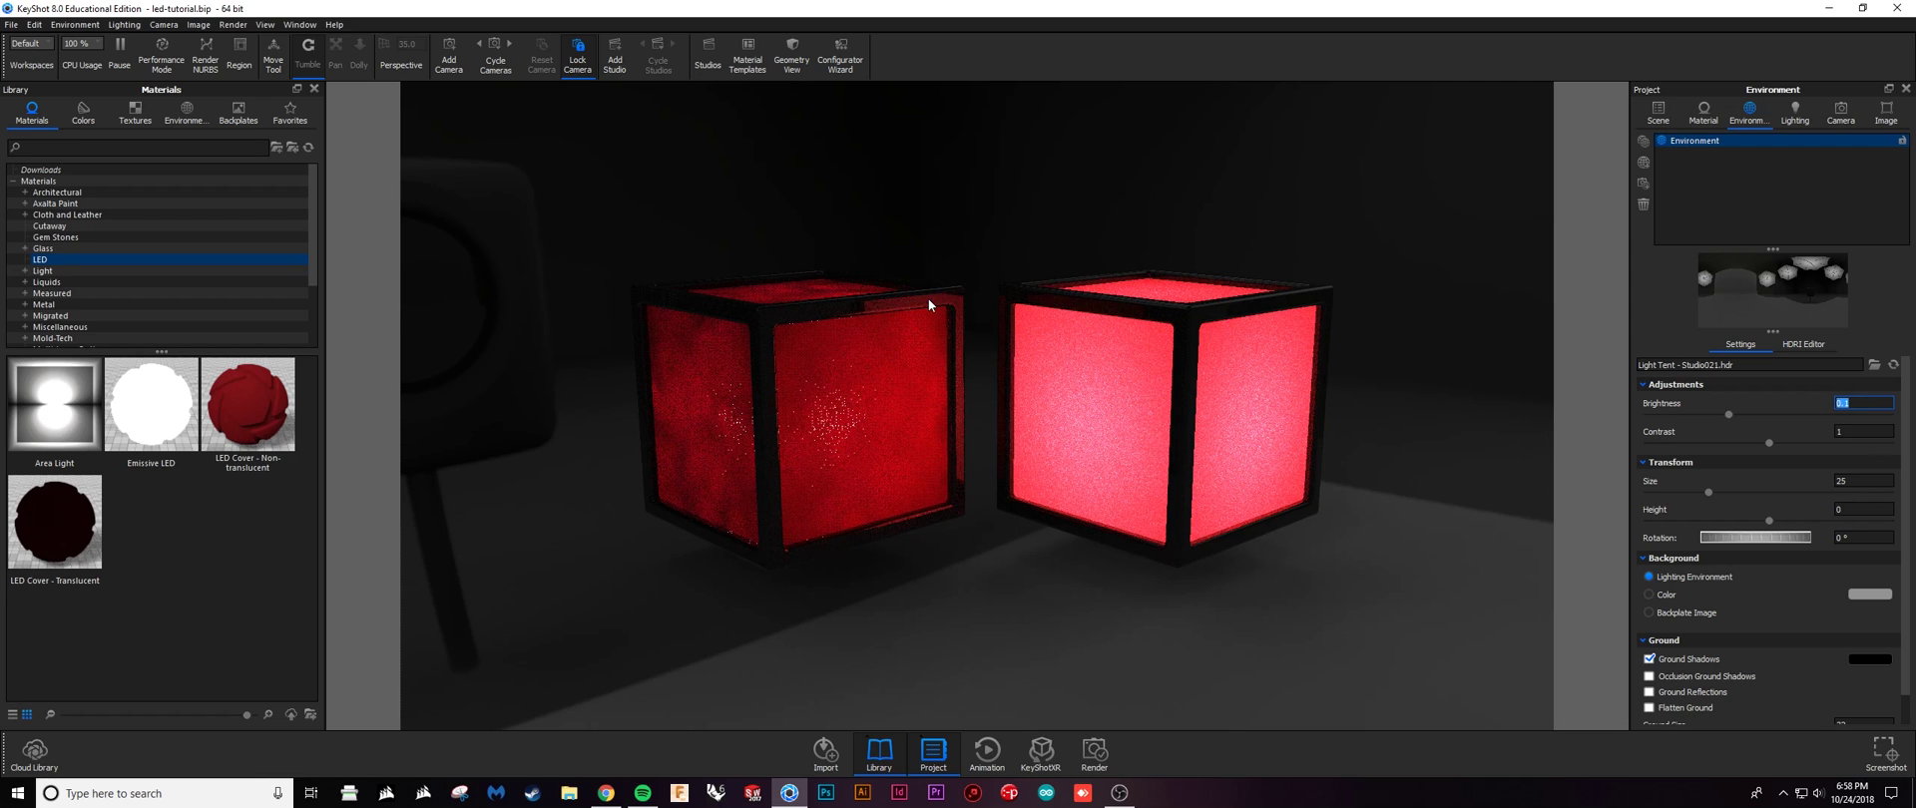
{"action": "left_click", "coordinate": [1656, 115]}
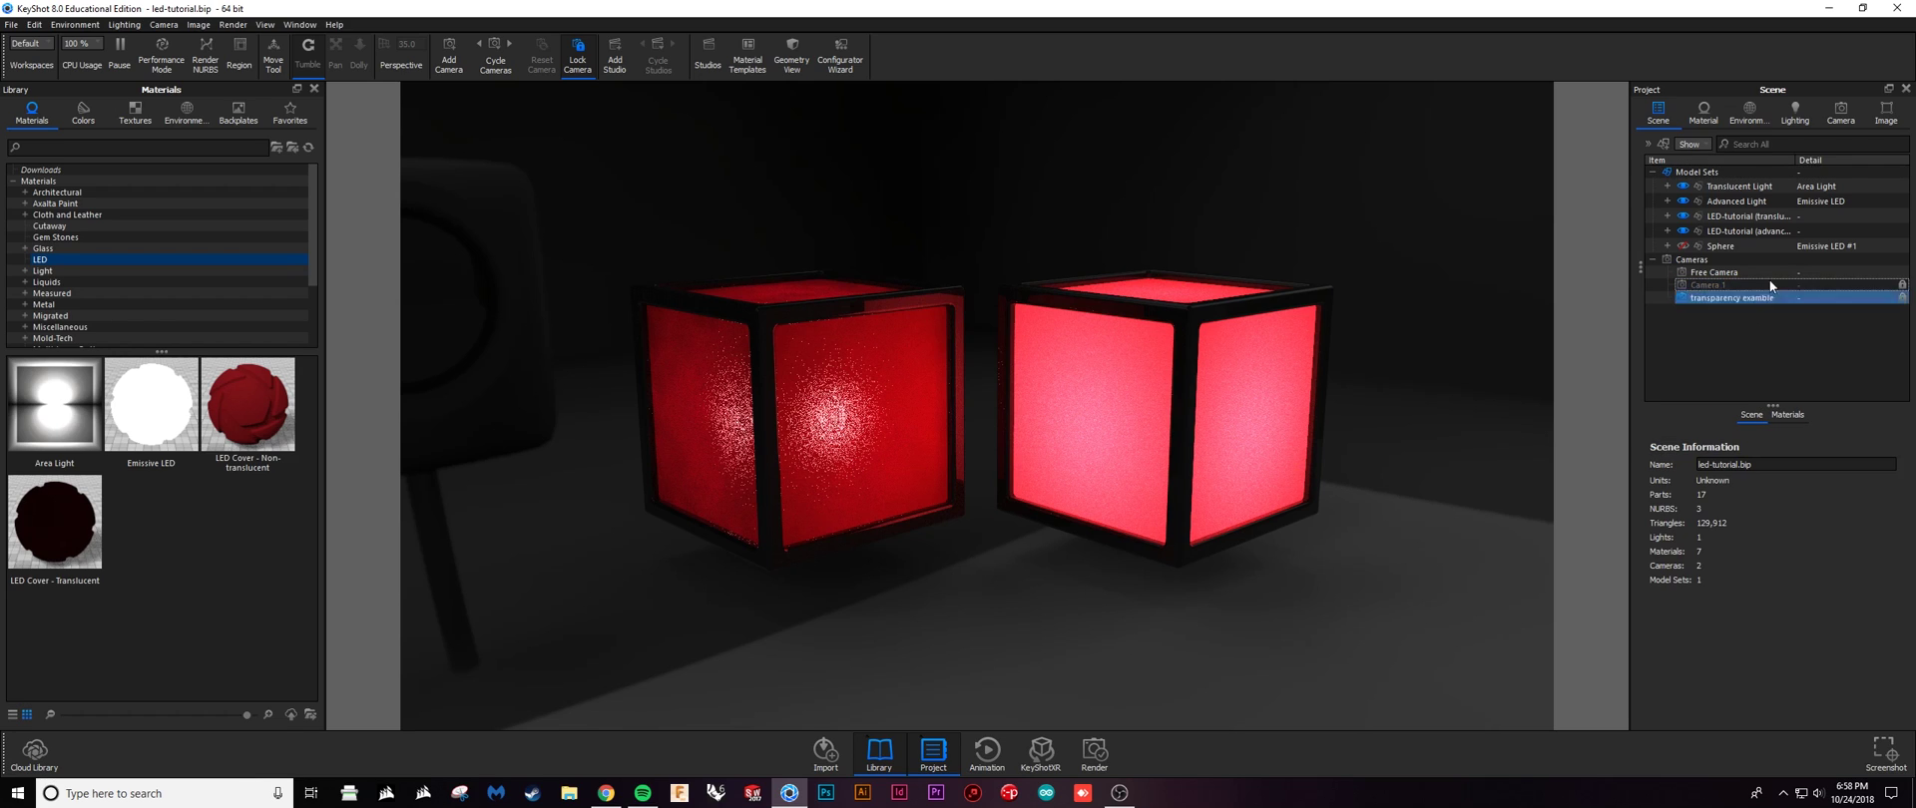
{"action": "left_click", "coordinate": [1677, 229]}
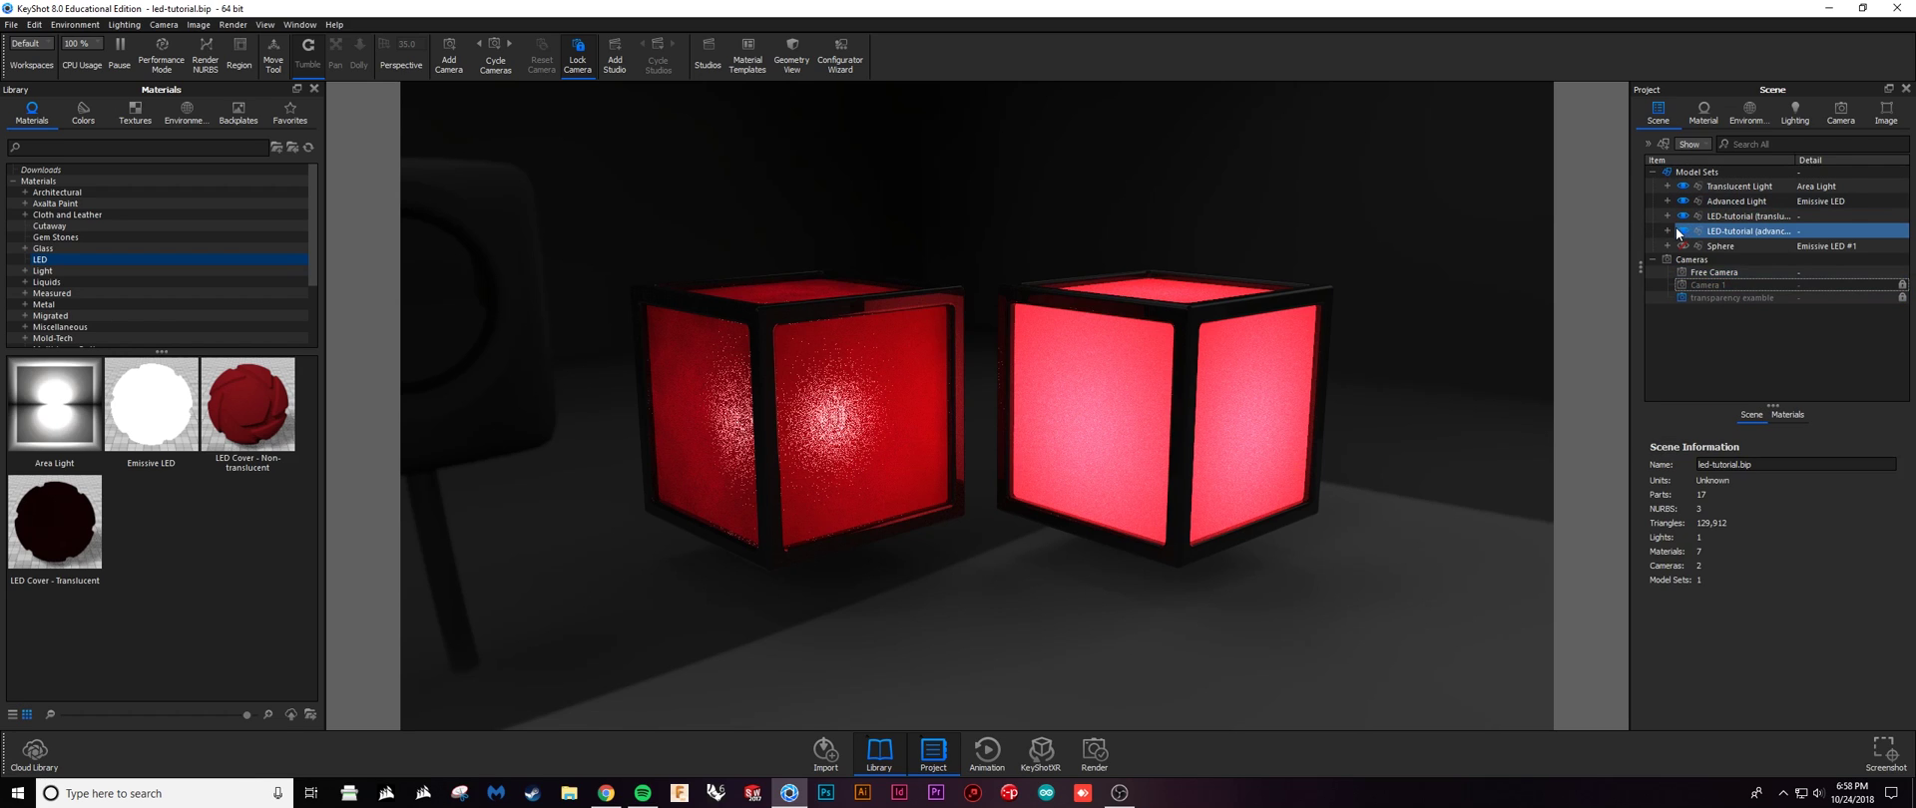
{"action": "left_click", "coordinate": [1761, 188]}
{"action": "left_click", "coordinate": [1762, 201], "text": "ctrl"}
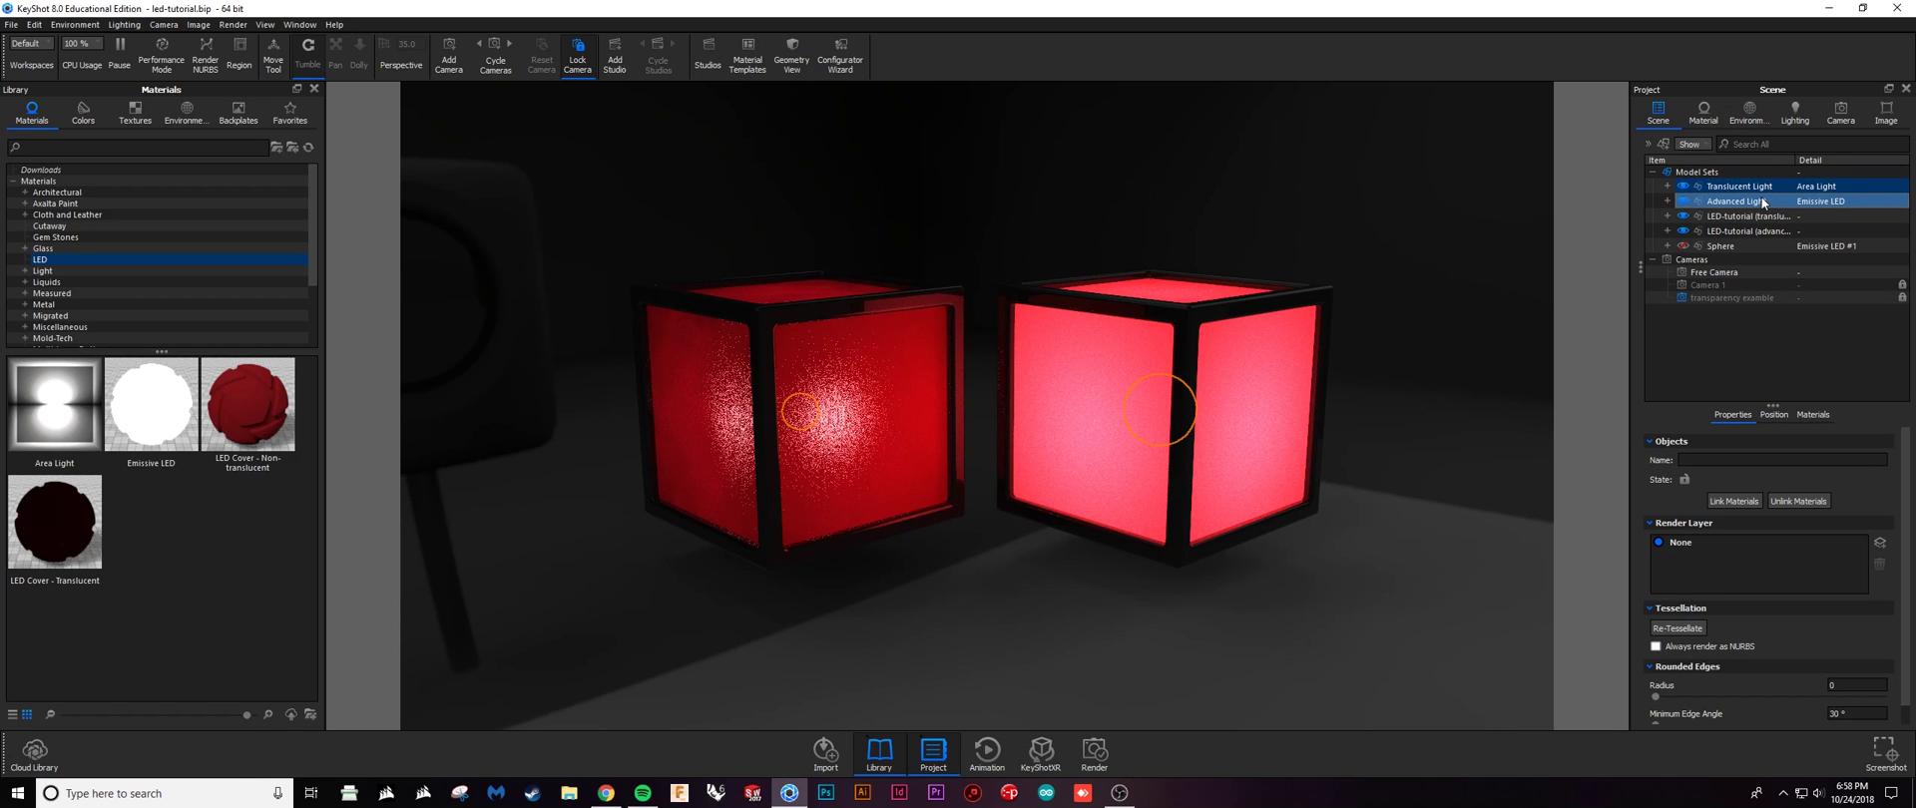
{"action": "left_click", "coordinate": [1836, 201]}
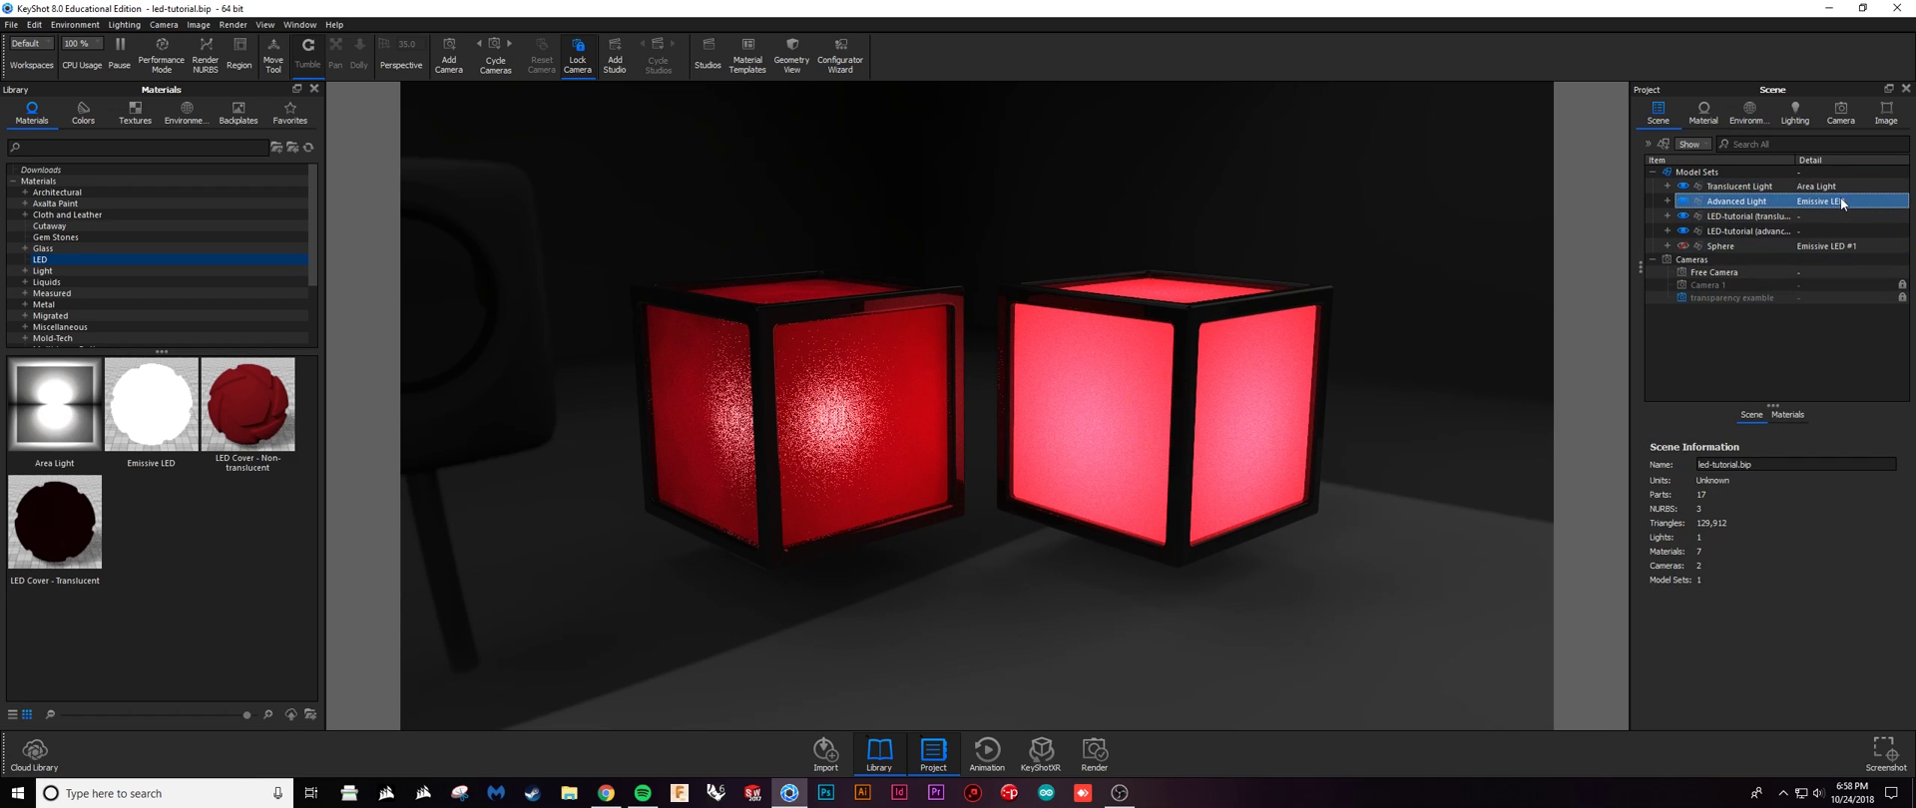
{"action": "left_click", "coordinate": [1800, 335]}
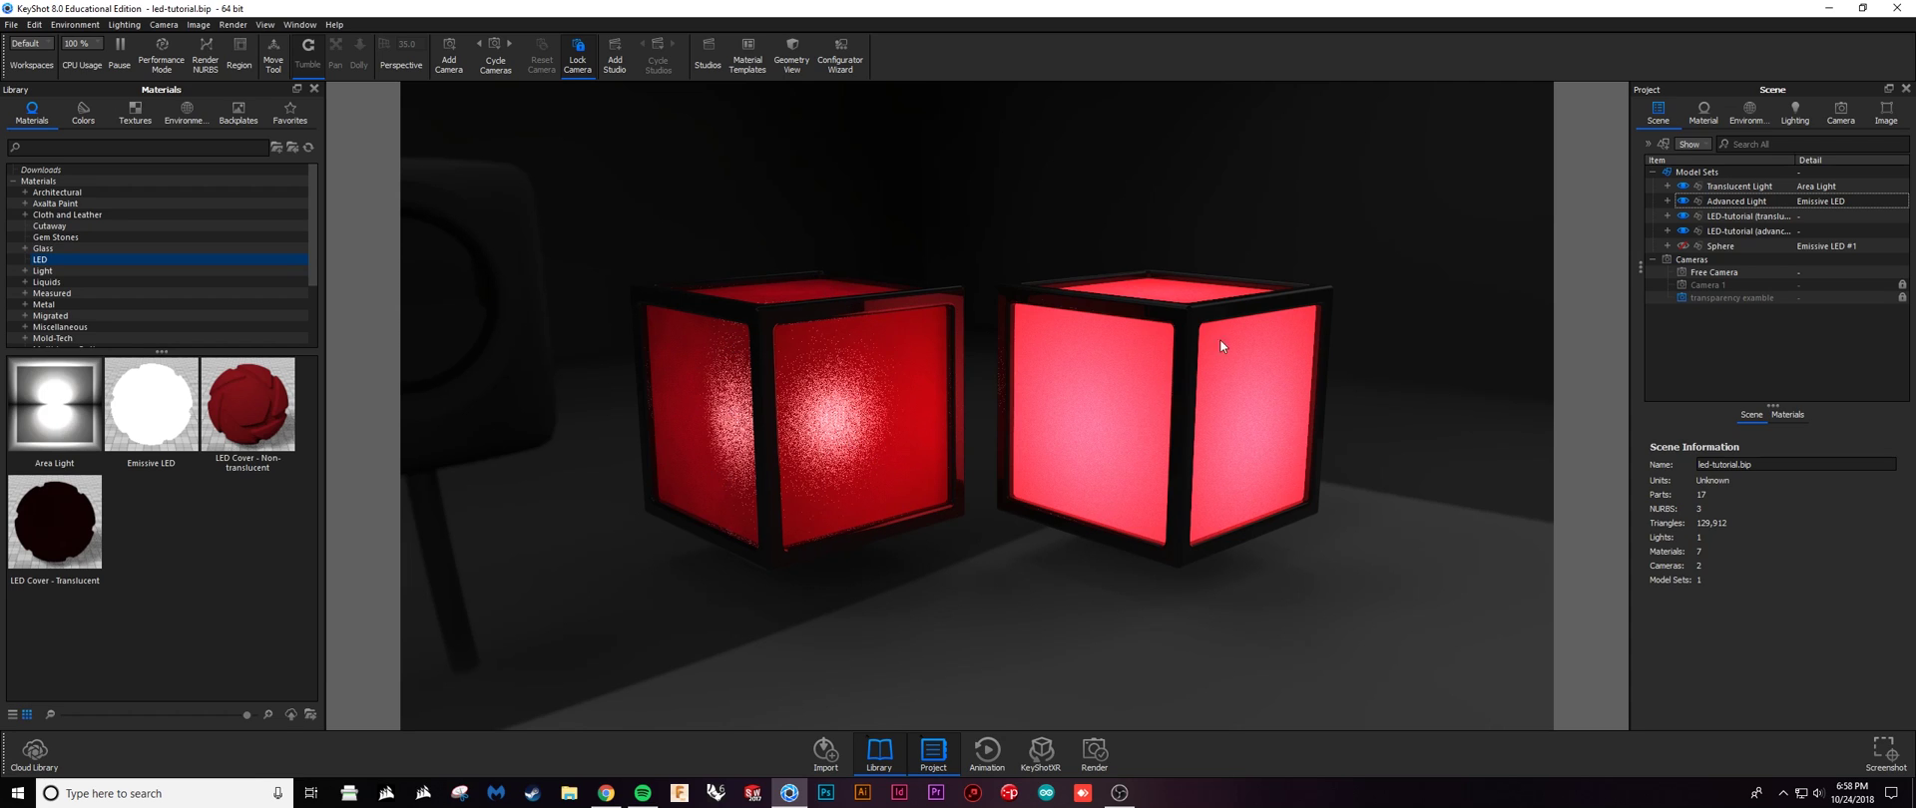
{"action": "left_click_drag", "start_coordinate": [146, 496], "coordinate": [162, 449]}
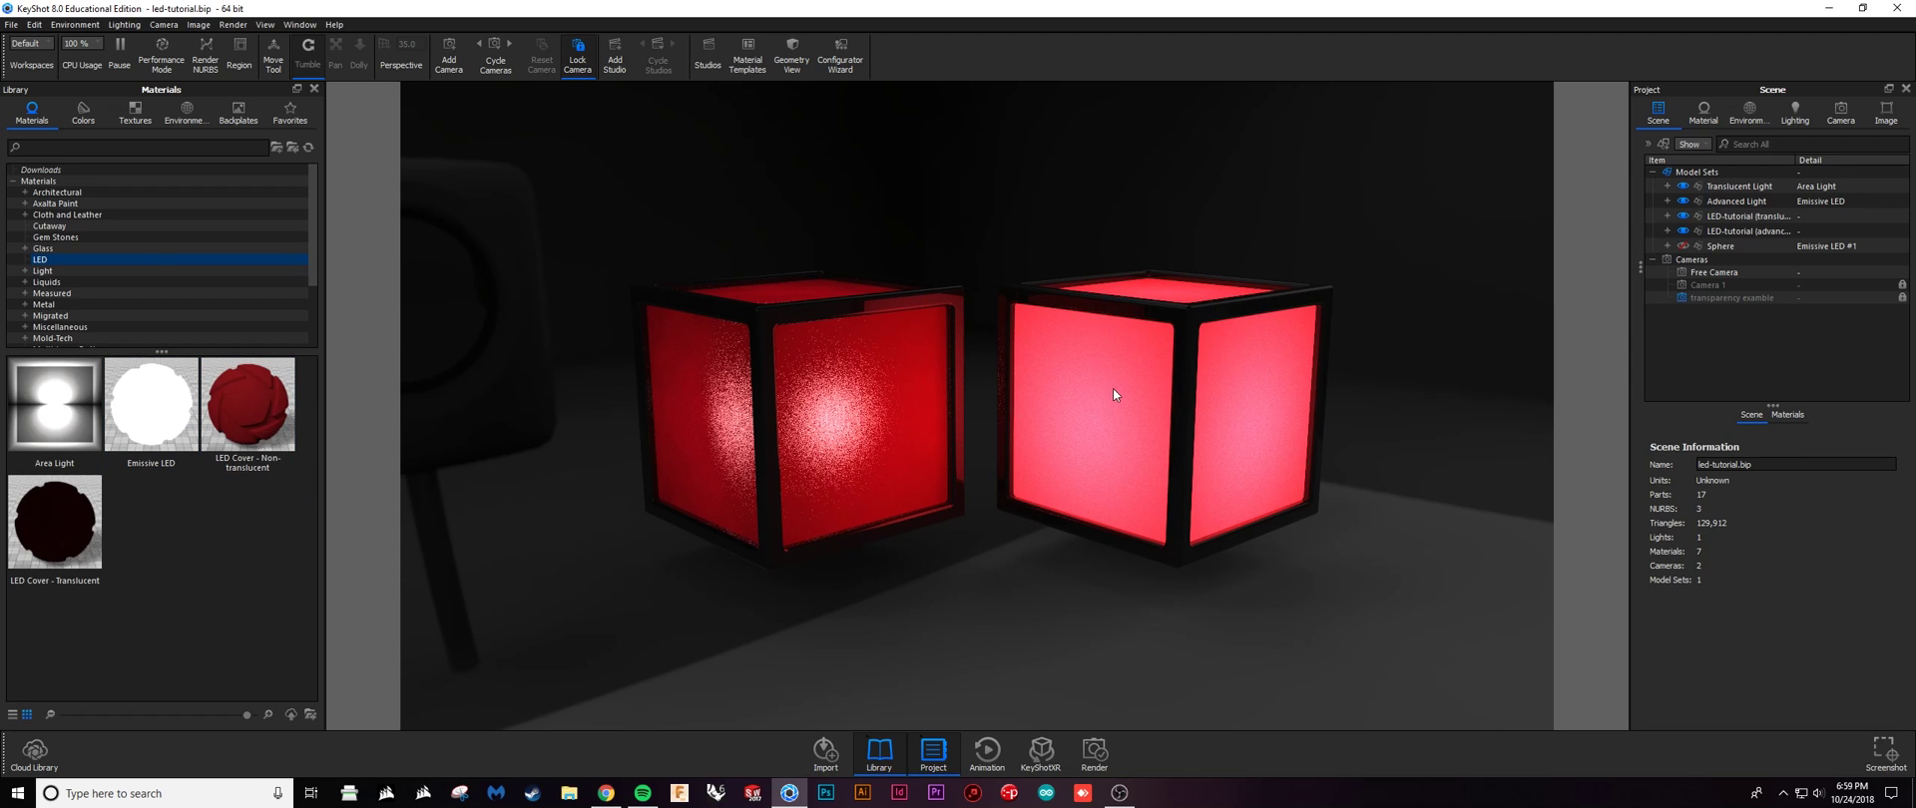
Hide the Translucent Light and Advanced Light, and restore environment Brightness to 1
{"action": "left_click", "coordinate": [1682, 186]}
{"action": "left_click", "coordinate": [1683, 201]}
{"action": "left_click", "coordinate": [1809, 107]}
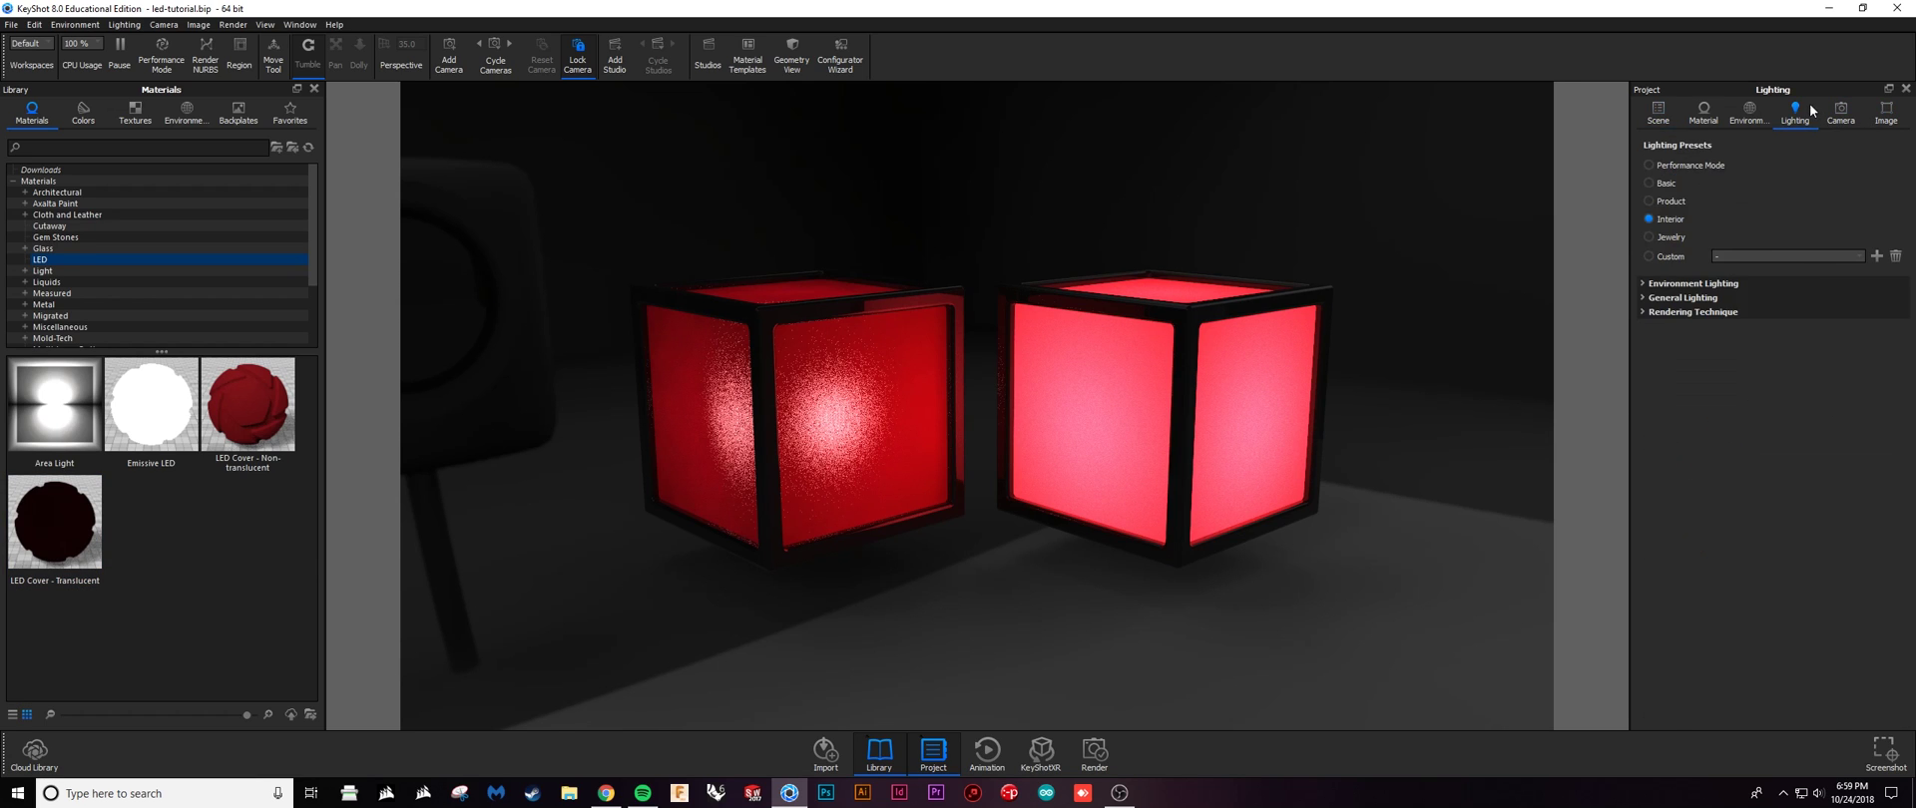
{"action": "left_click", "coordinate": [1748, 110]}
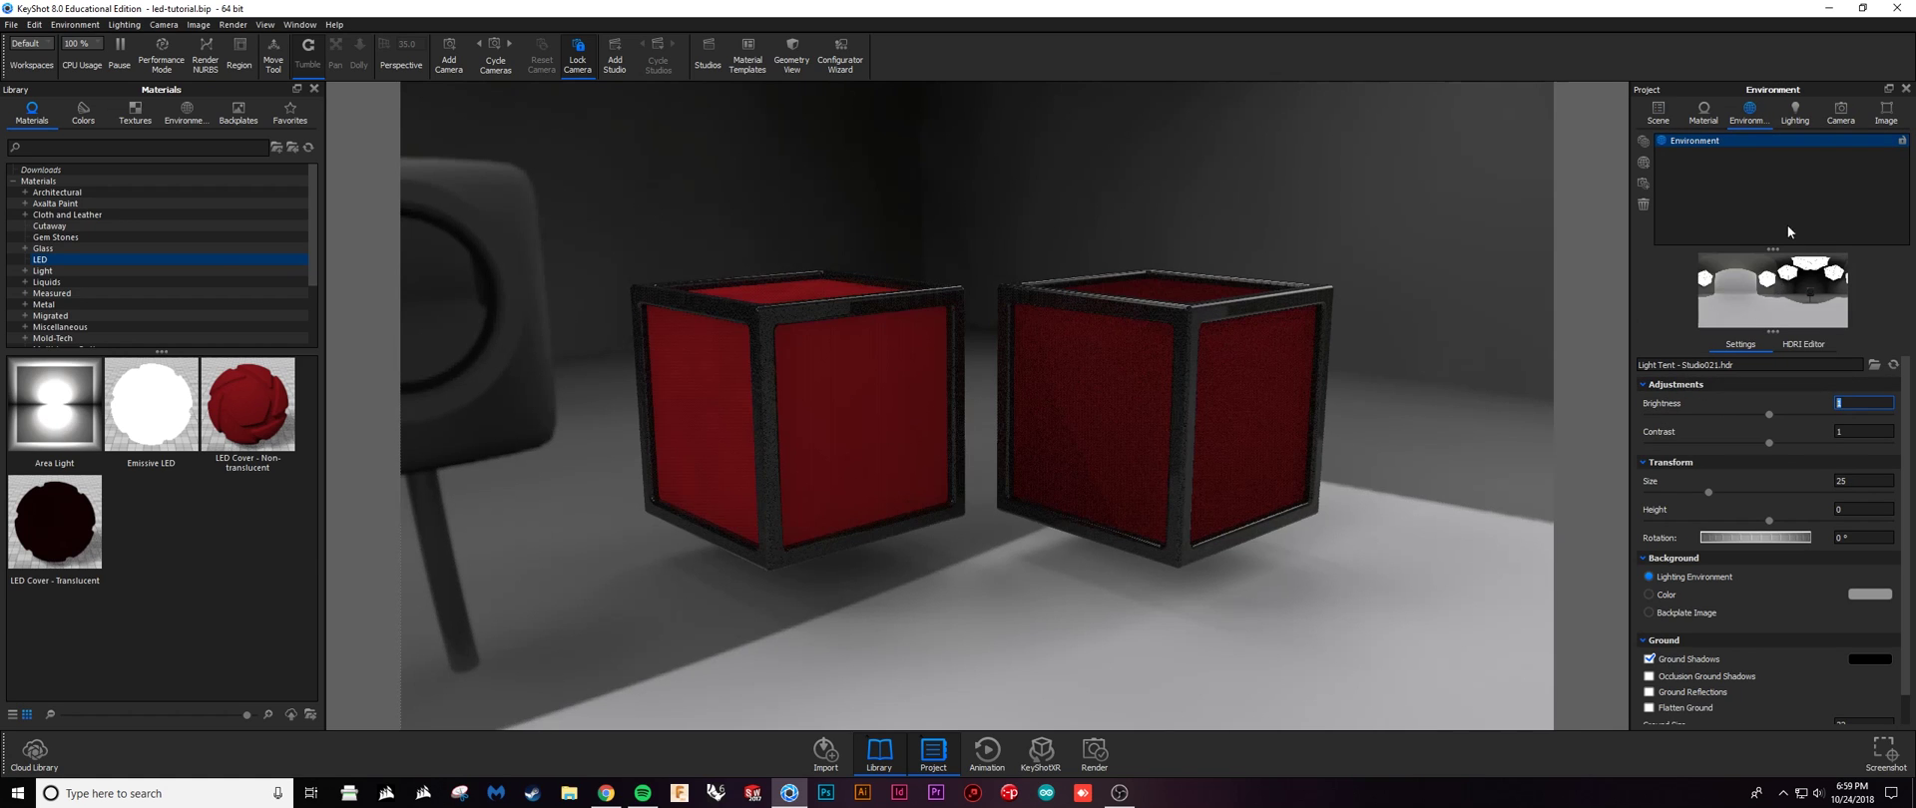
{"action": "left_click", "coordinate": [1782, 220]}
{"action": "left_click", "coordinate": [1658, 120]}
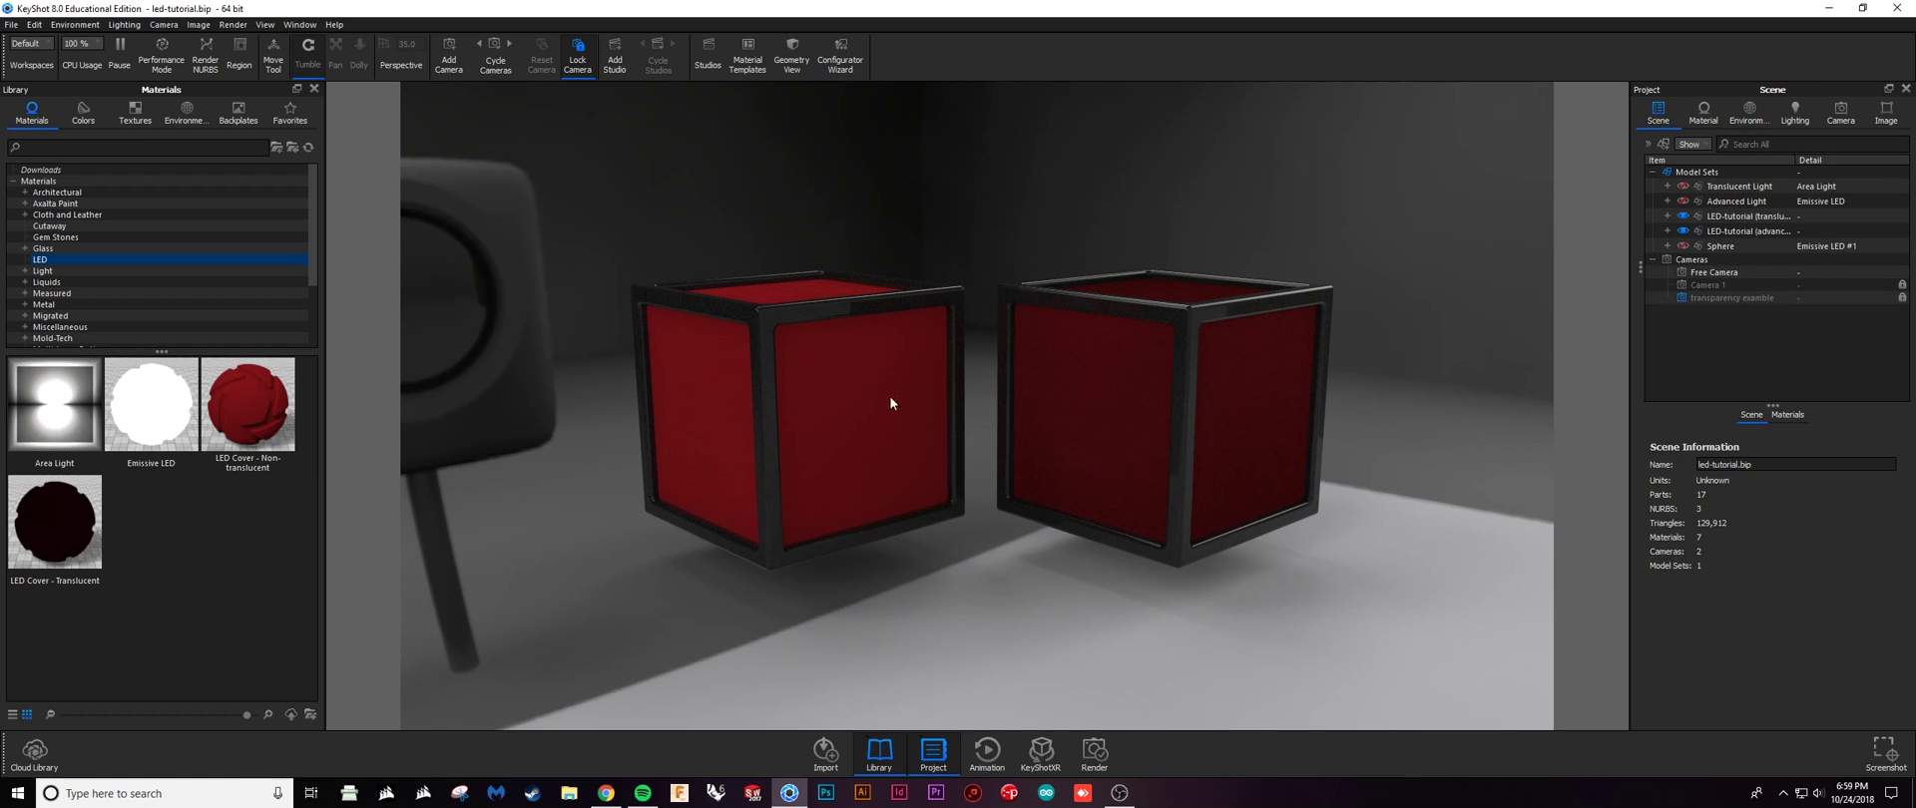
Inspect the LED Cover - Non-translucent material and both cubes' cover panels, browsing plastic and LED materials
{"action": "left_click", "coordinate": [247, 404]}
{"action": "left_click", "coordinate": [854, 463]}
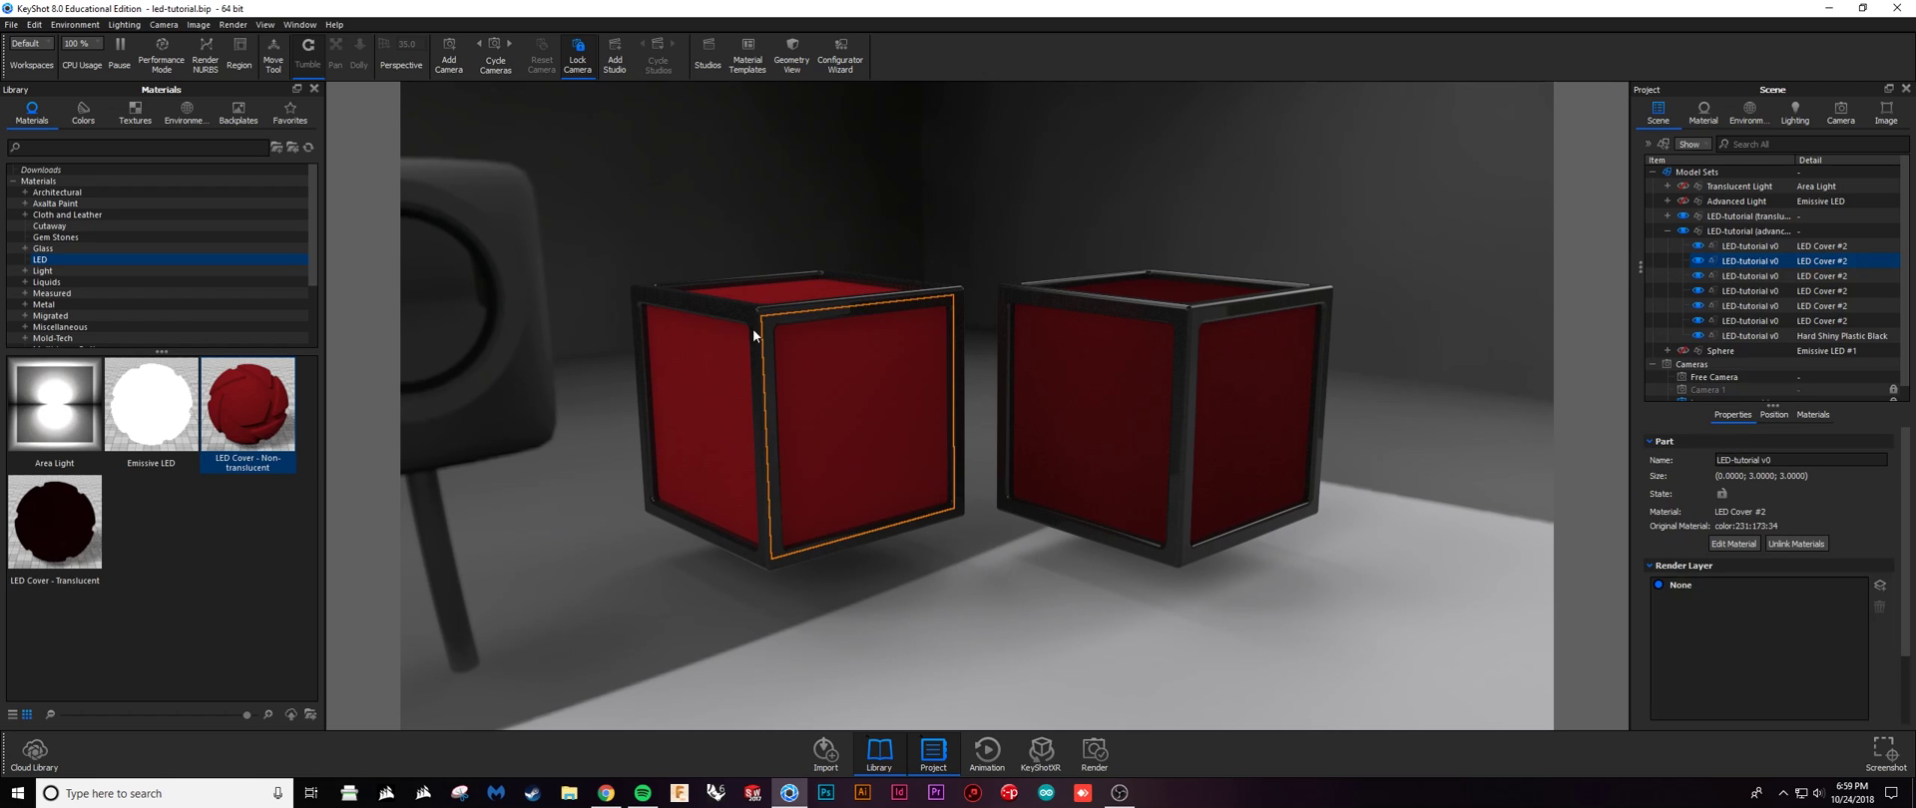
{"action": "left_click", "coordinate": [783, 296]}
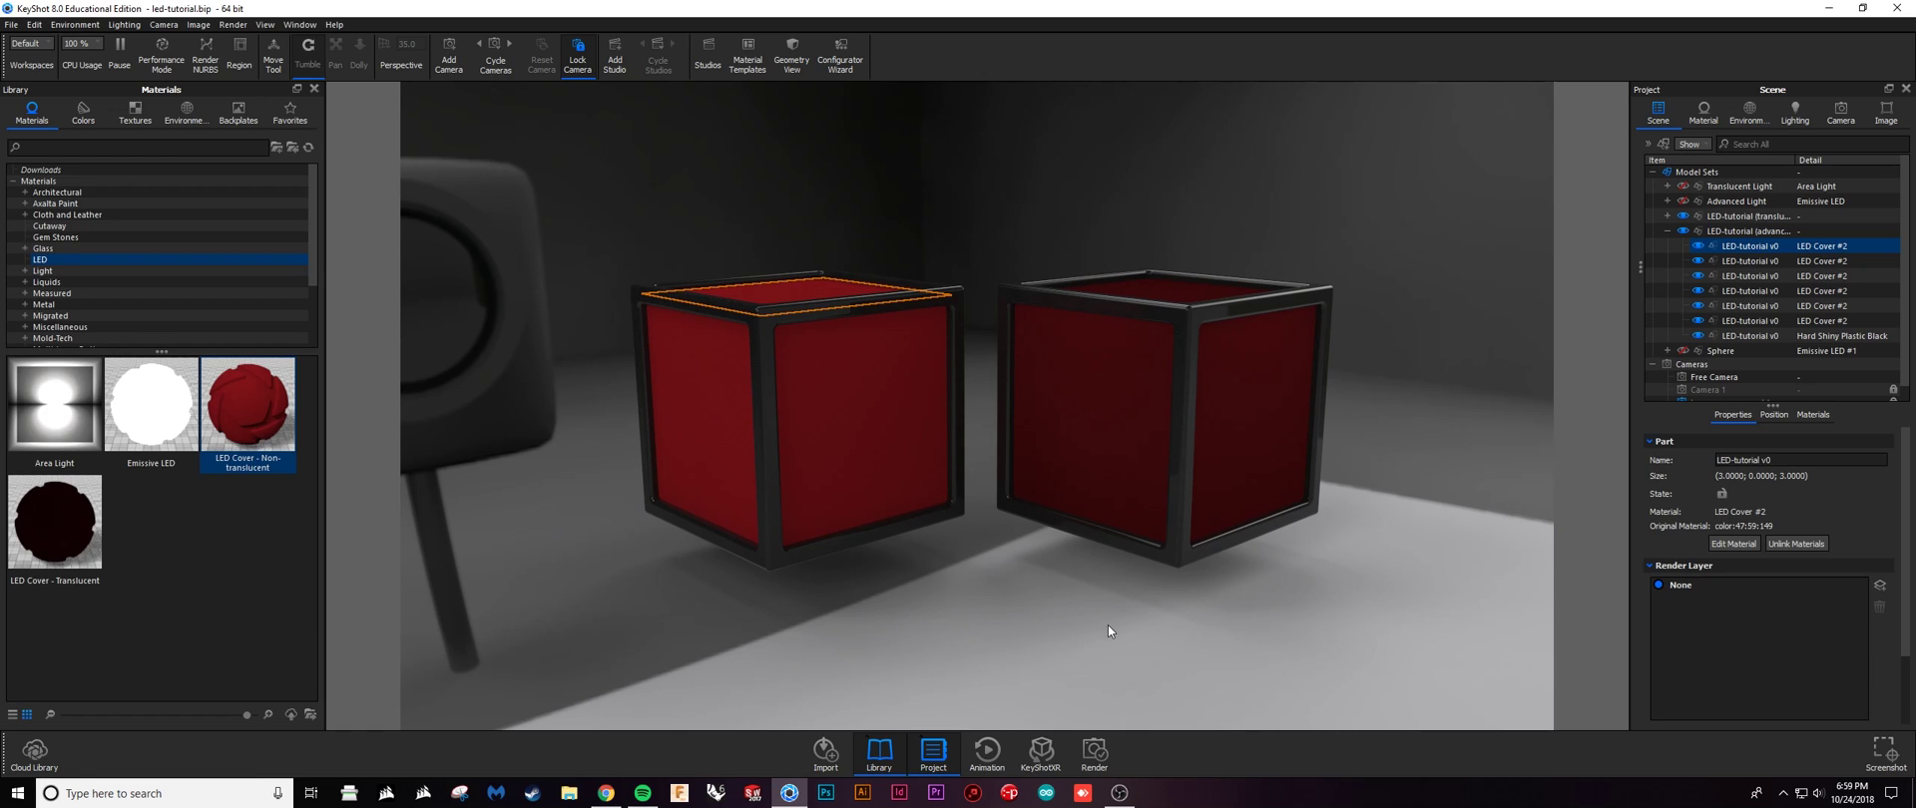
{"action": "left_click", "coordinate": [1140, 397]}
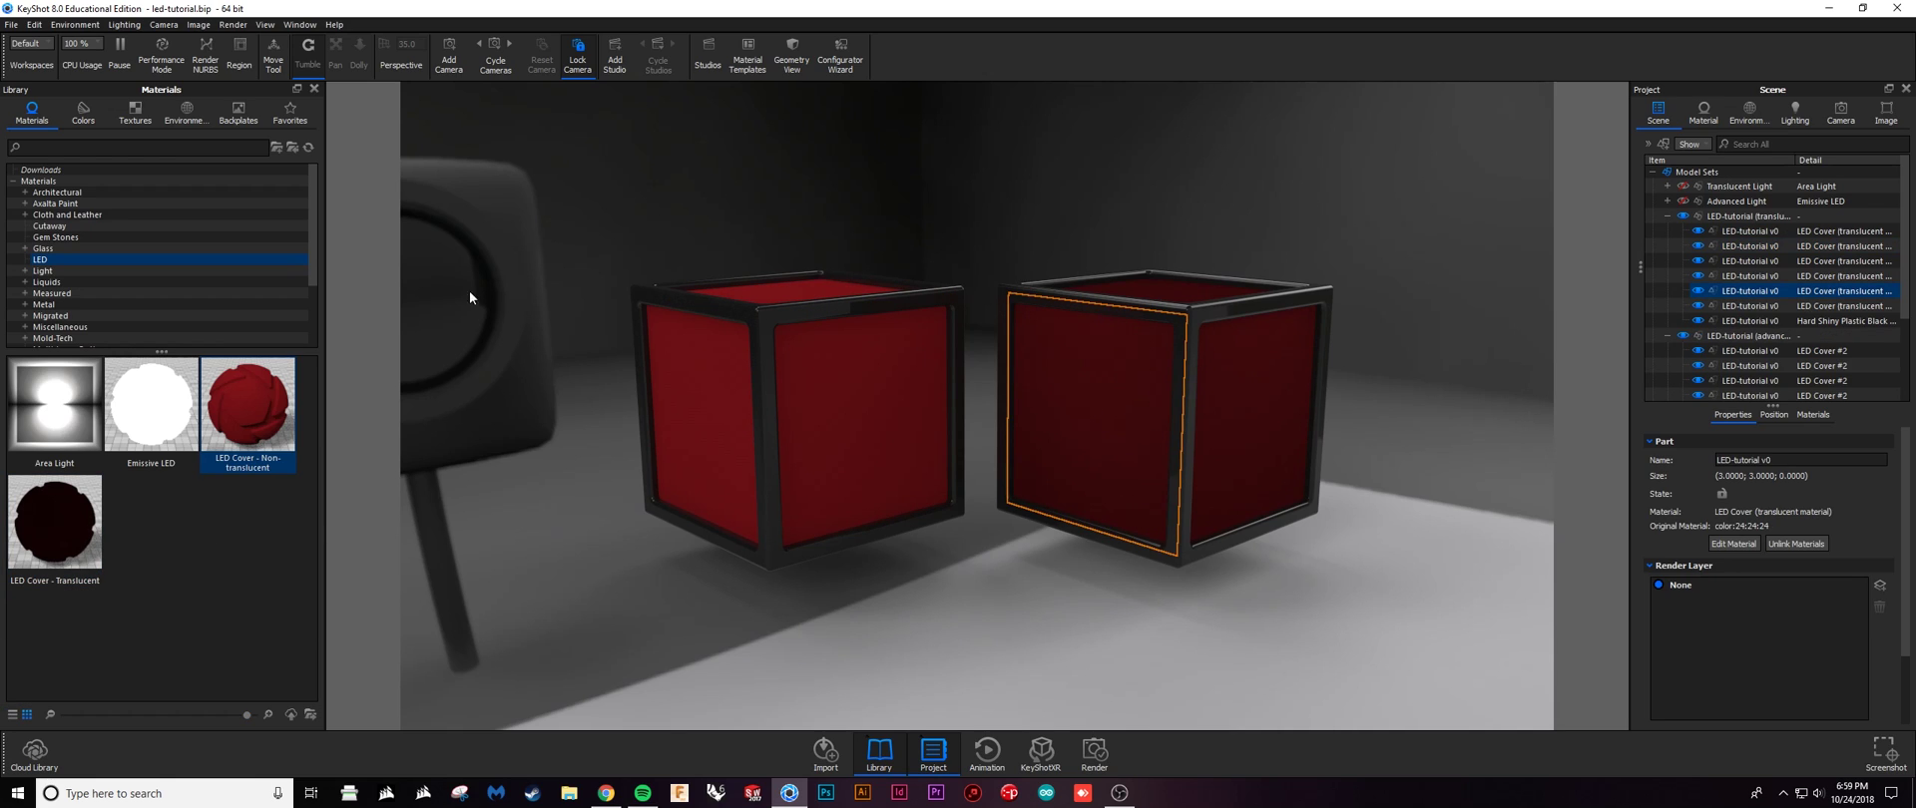
{"action": "scroll", "coordinate": [200, 278], "scroll_direction": "down", "scroll_amount": 3}
{"action": "left_click", "coordinate": [102, 281]}
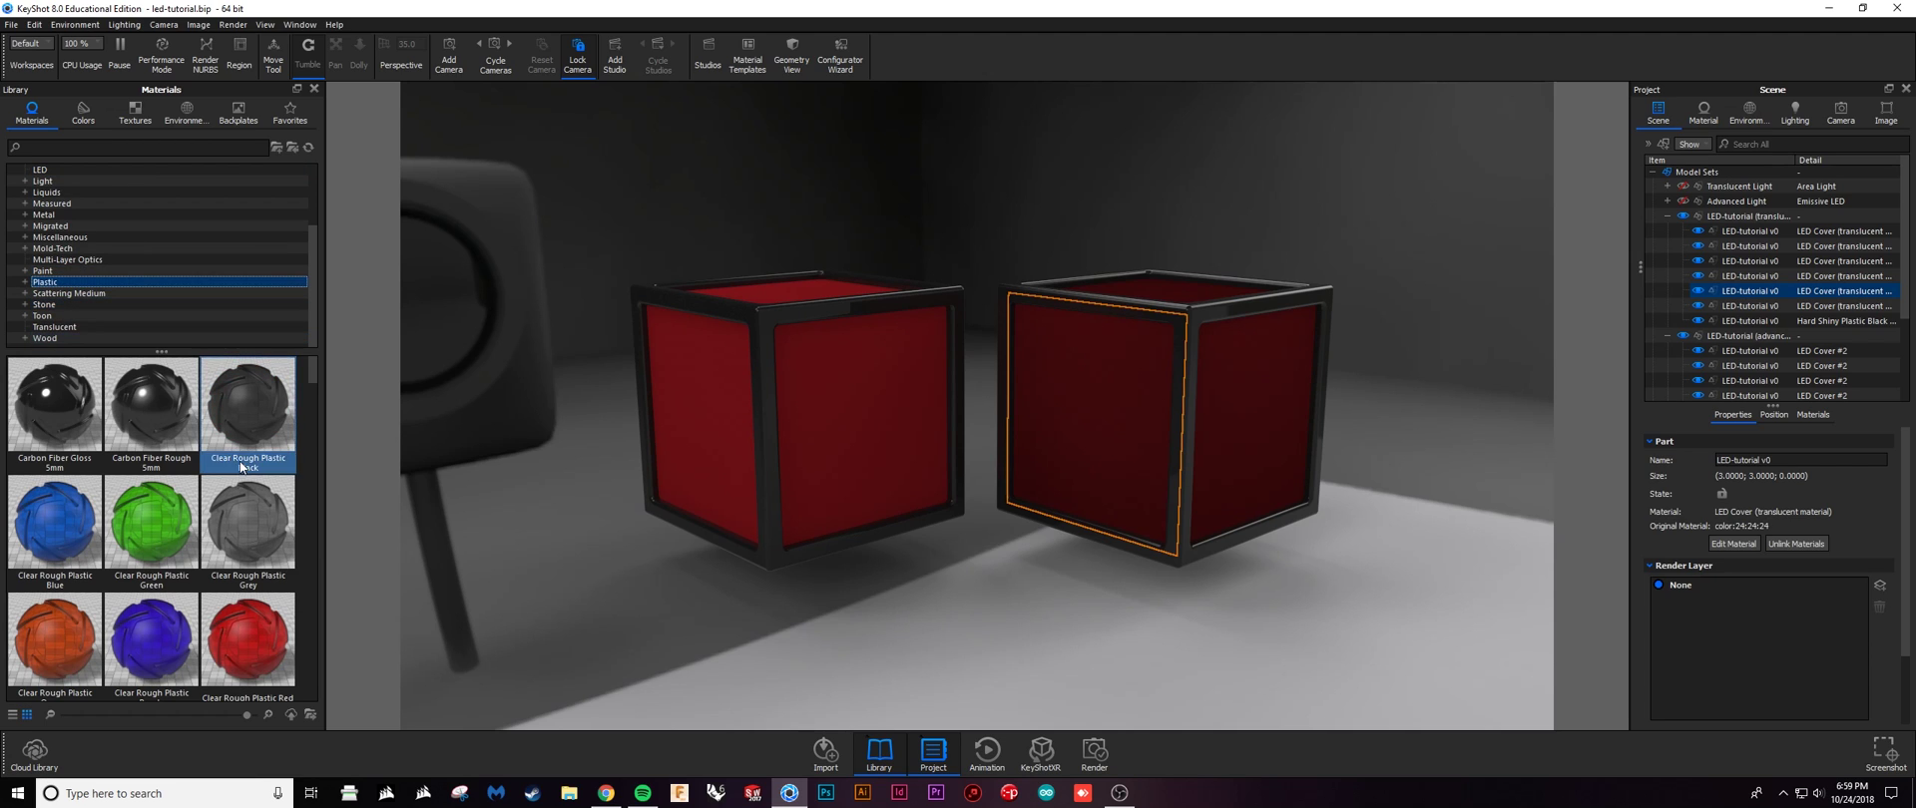
{"action": "scroll", "coordinate": [99, 204], "scroll_direction": "up", "scroll_amount": 1}
{"action": "left_click", "coordinate": [87, 203]}
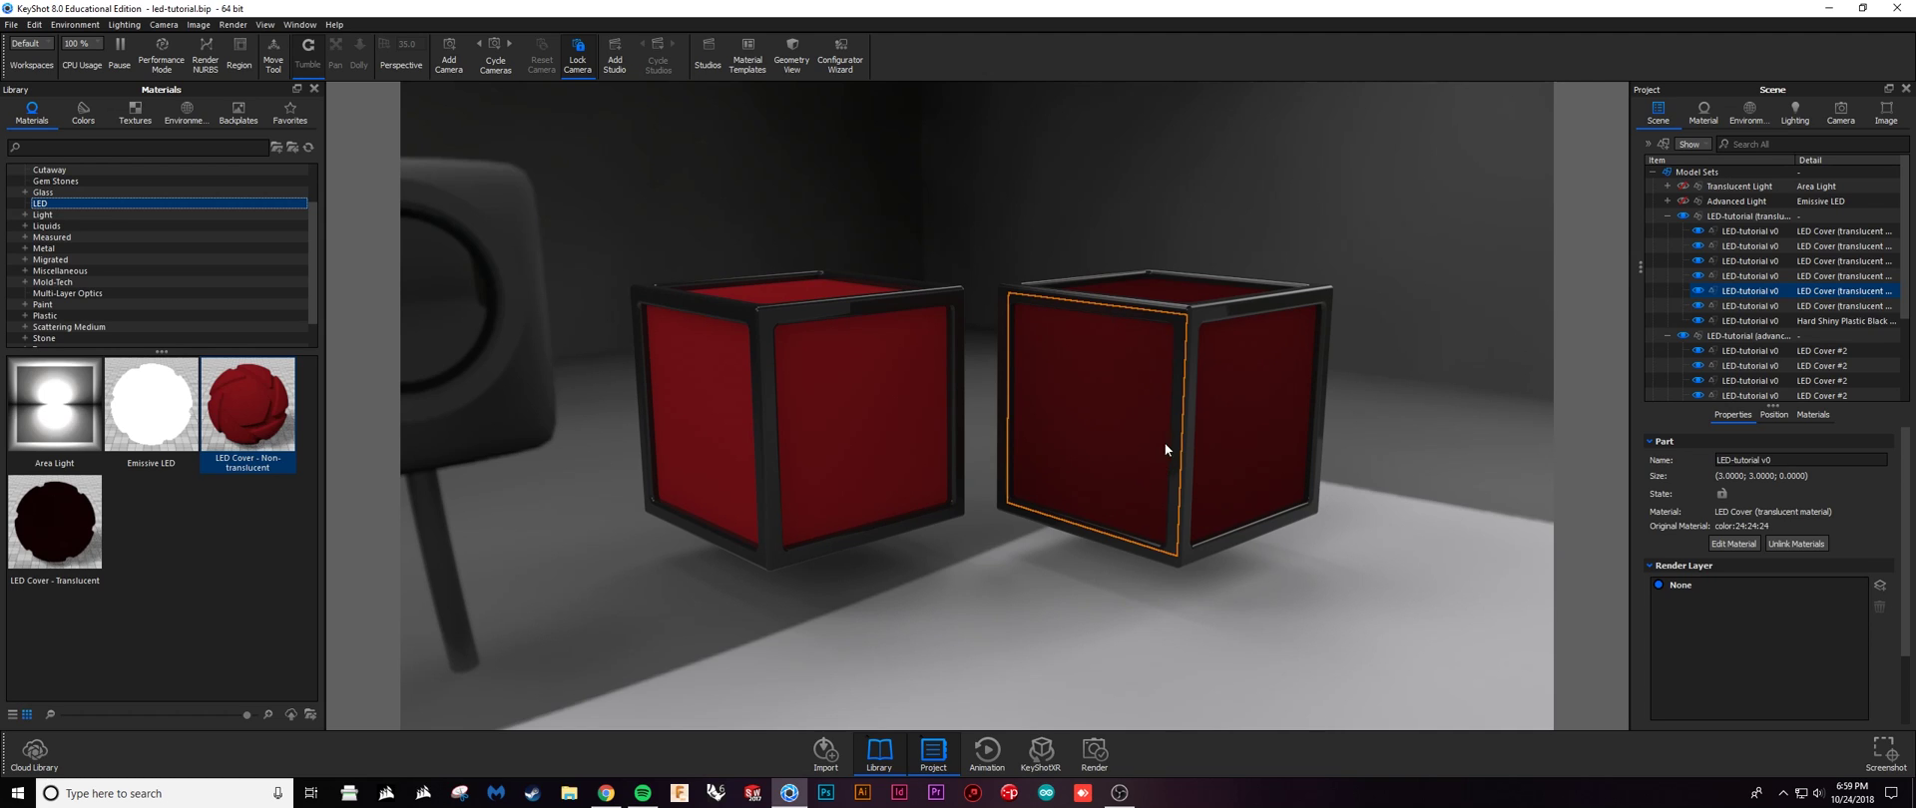
{"action": "left_click", "coordinate": [1181, 635]}
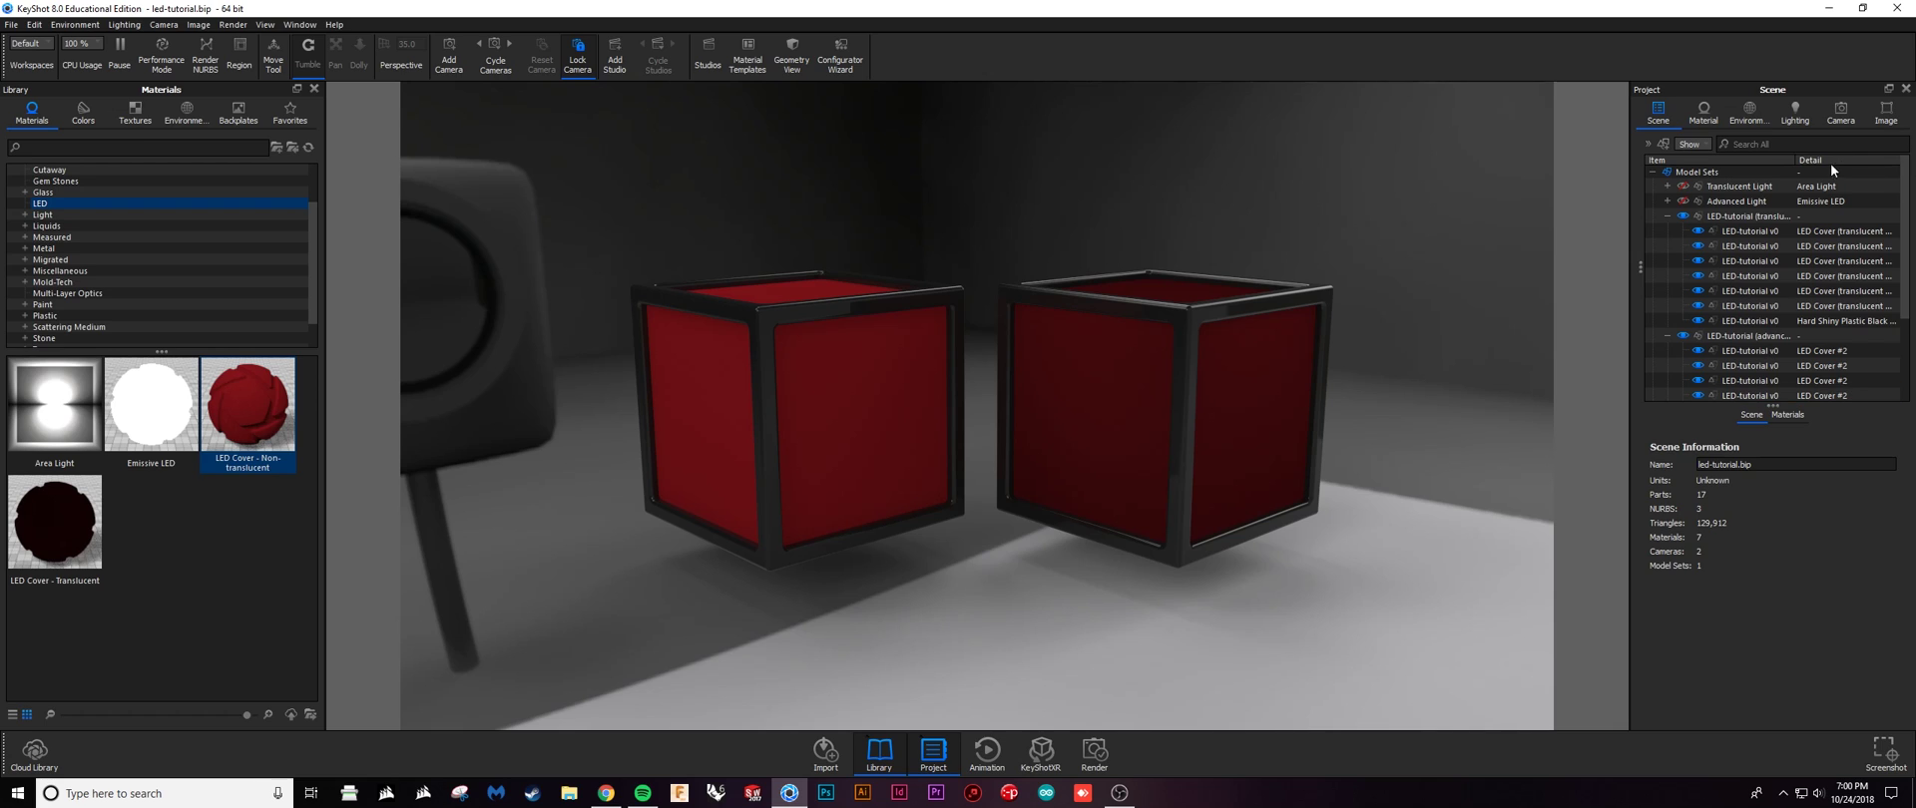
Open the translucent LED Cover material, keeping type Translucent with Translucency 1000
{"action": "right_click", "coordinate": [1776, 228]}
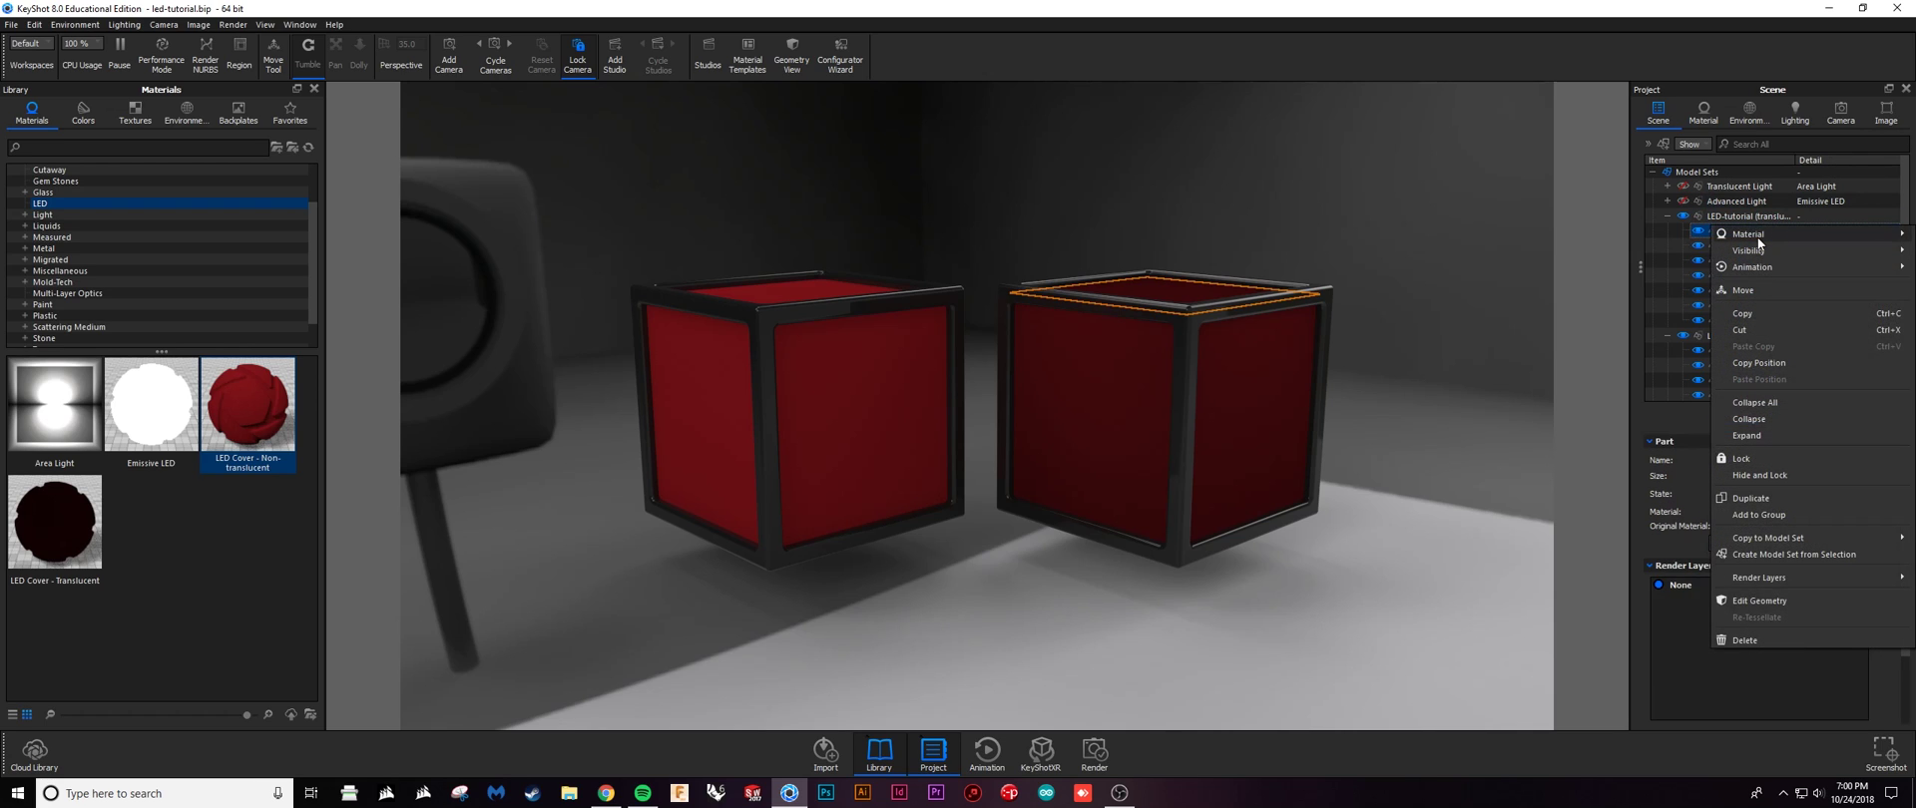
{"action": "mouse_move", "coordinate": [1758, 237]}
{"action": "left_click", "coordinate": [1661, 233]}
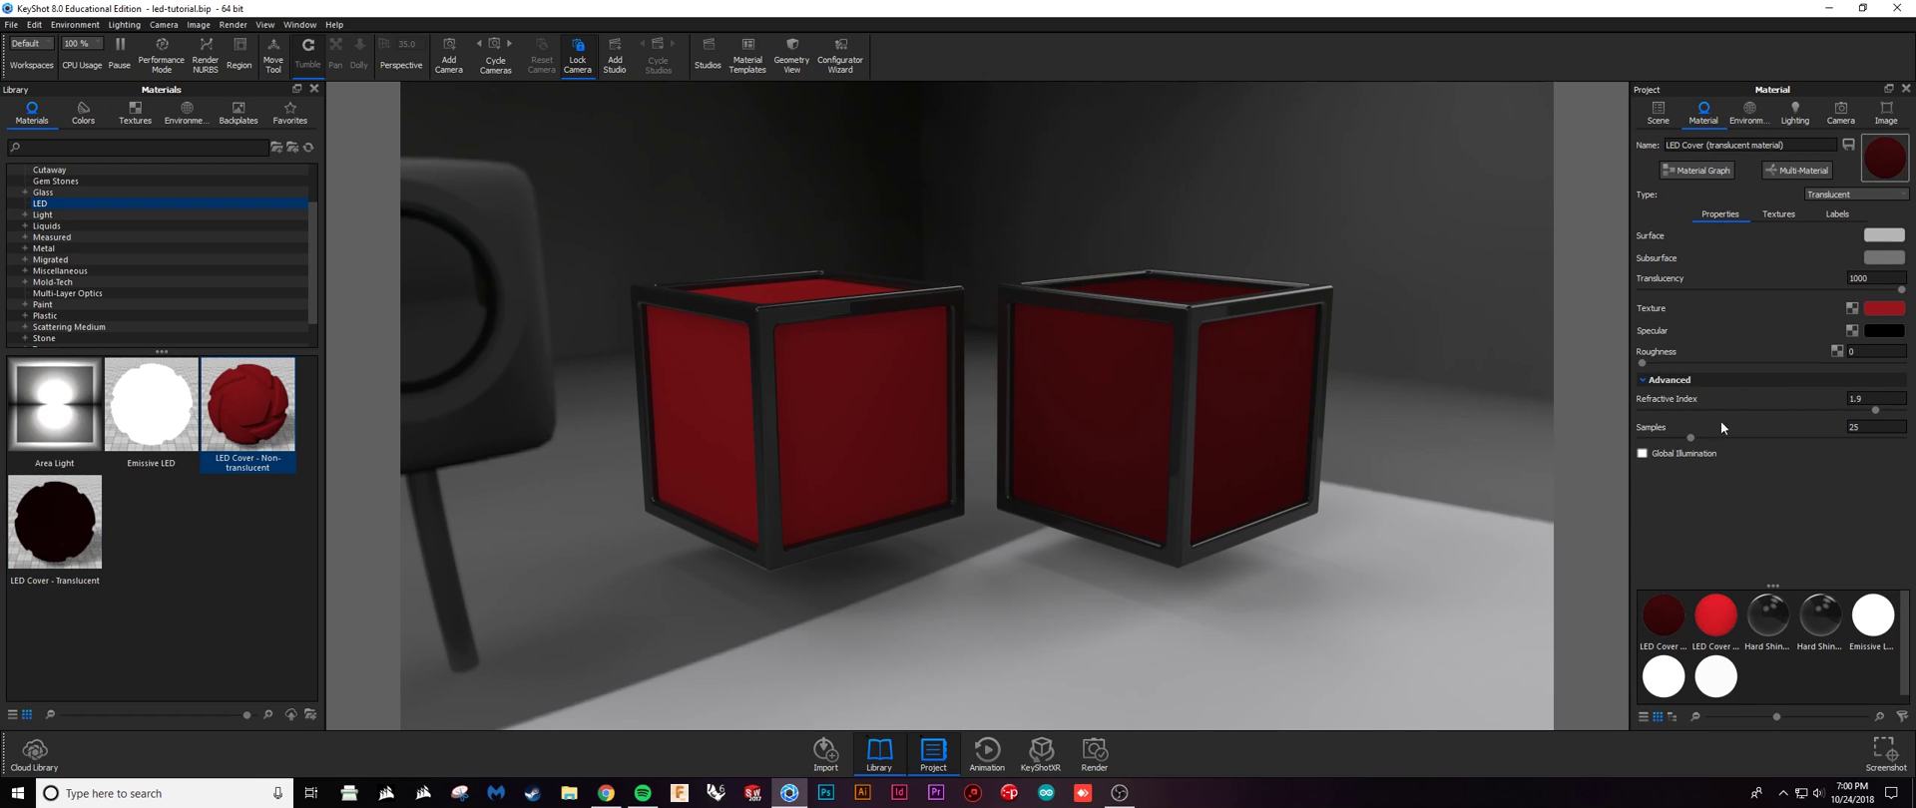
{"action": "left_click", "coordinate": [1870, 194]}
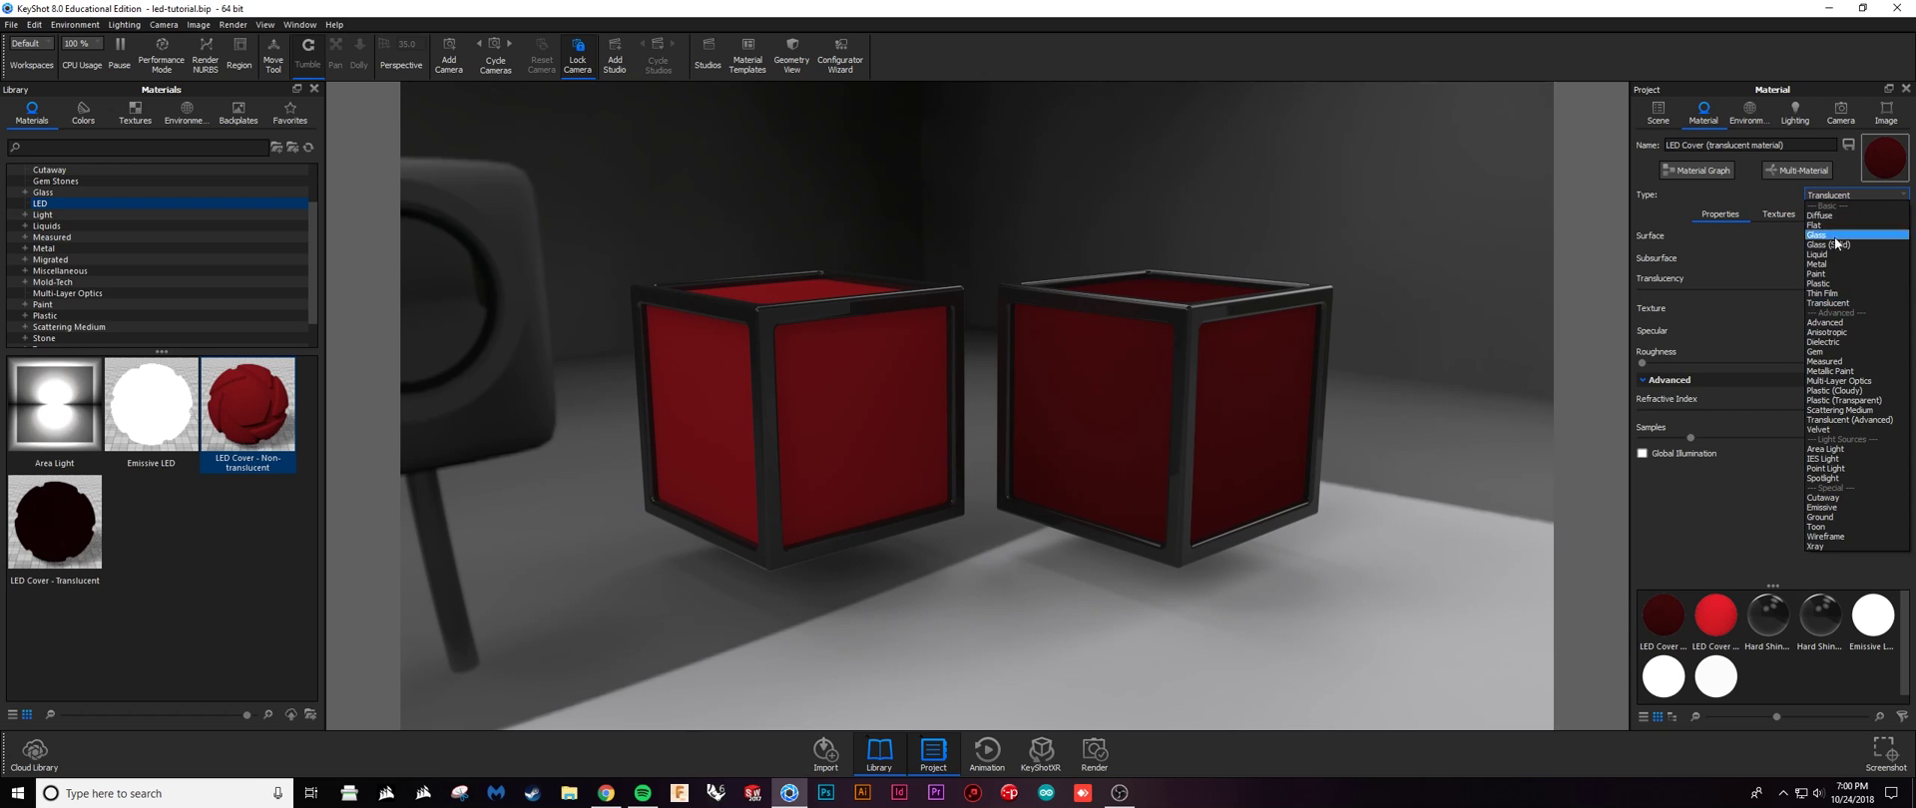
{"action": "left_click", "coordinate": [1691, 204]}
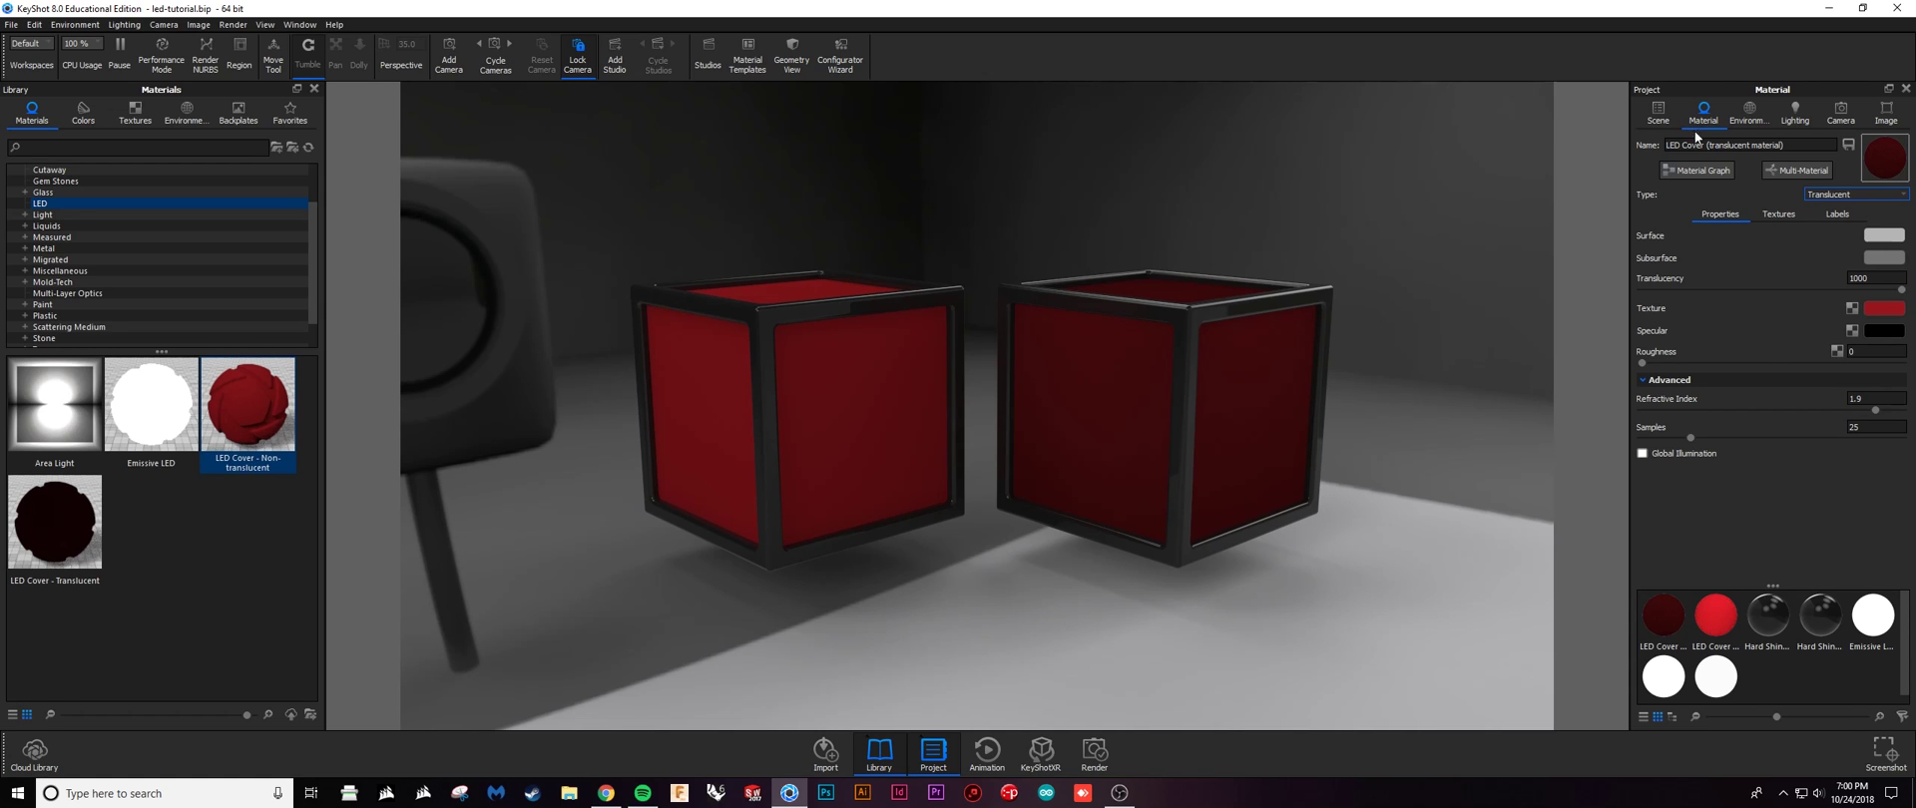
Set the translucent cover material's Translucency to 500
{"action": "left_click", "coordinate": [1658, 112]}
{"action": "left_click", "coordinate": [1664, 194]}
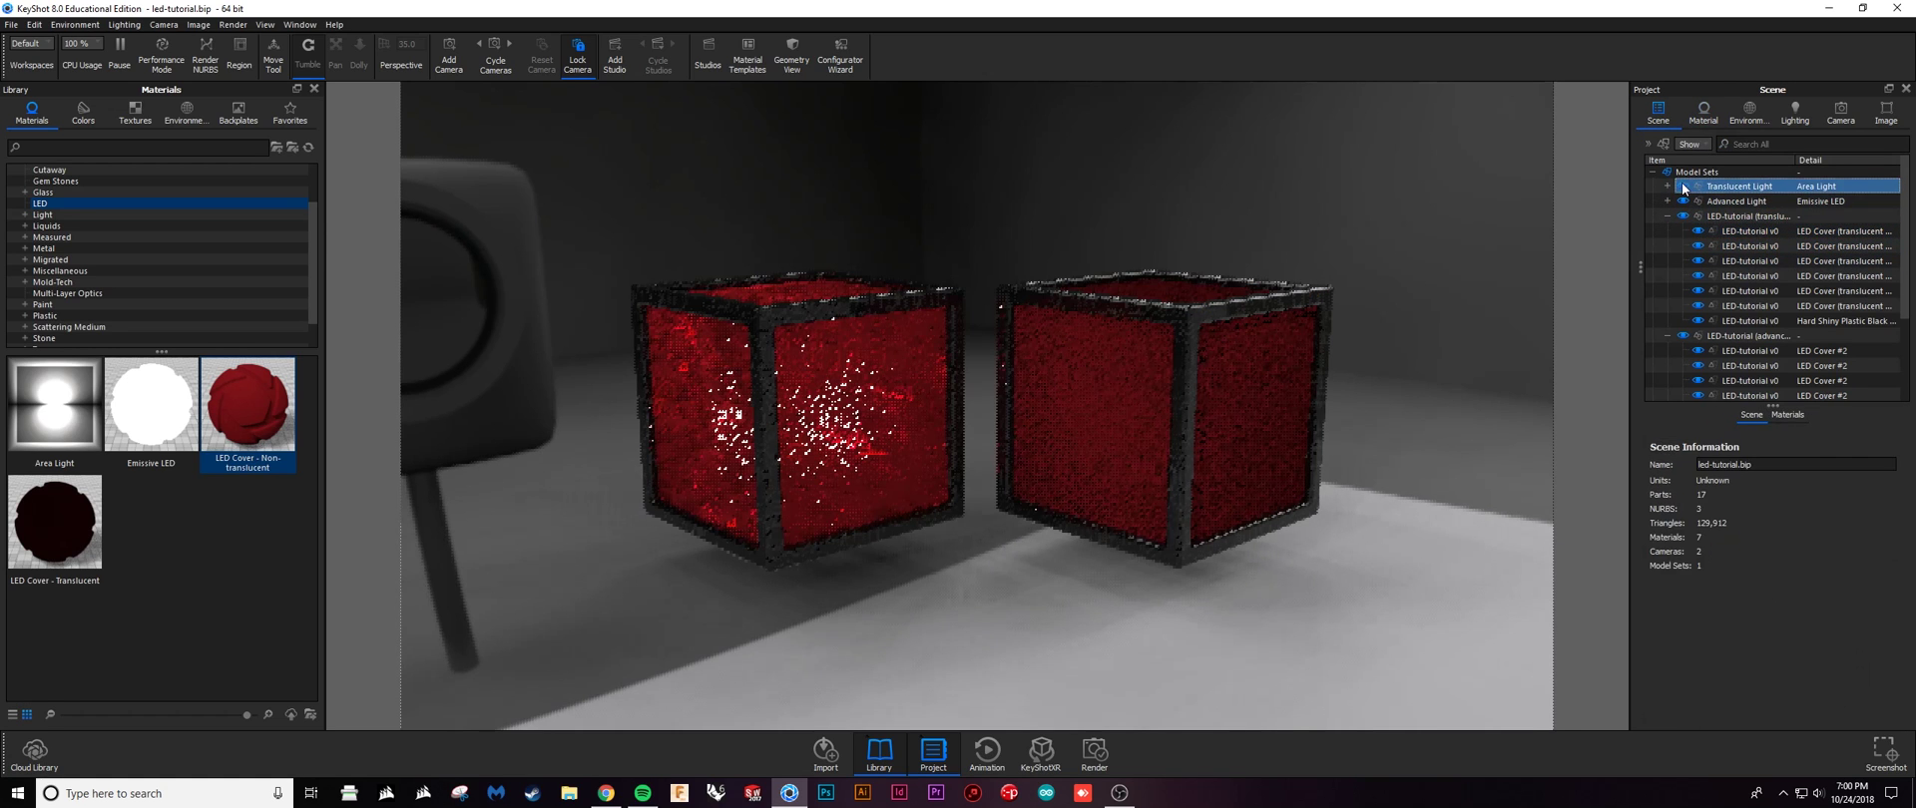
{"action": "left_click", "coordinate": [1705, 112]}
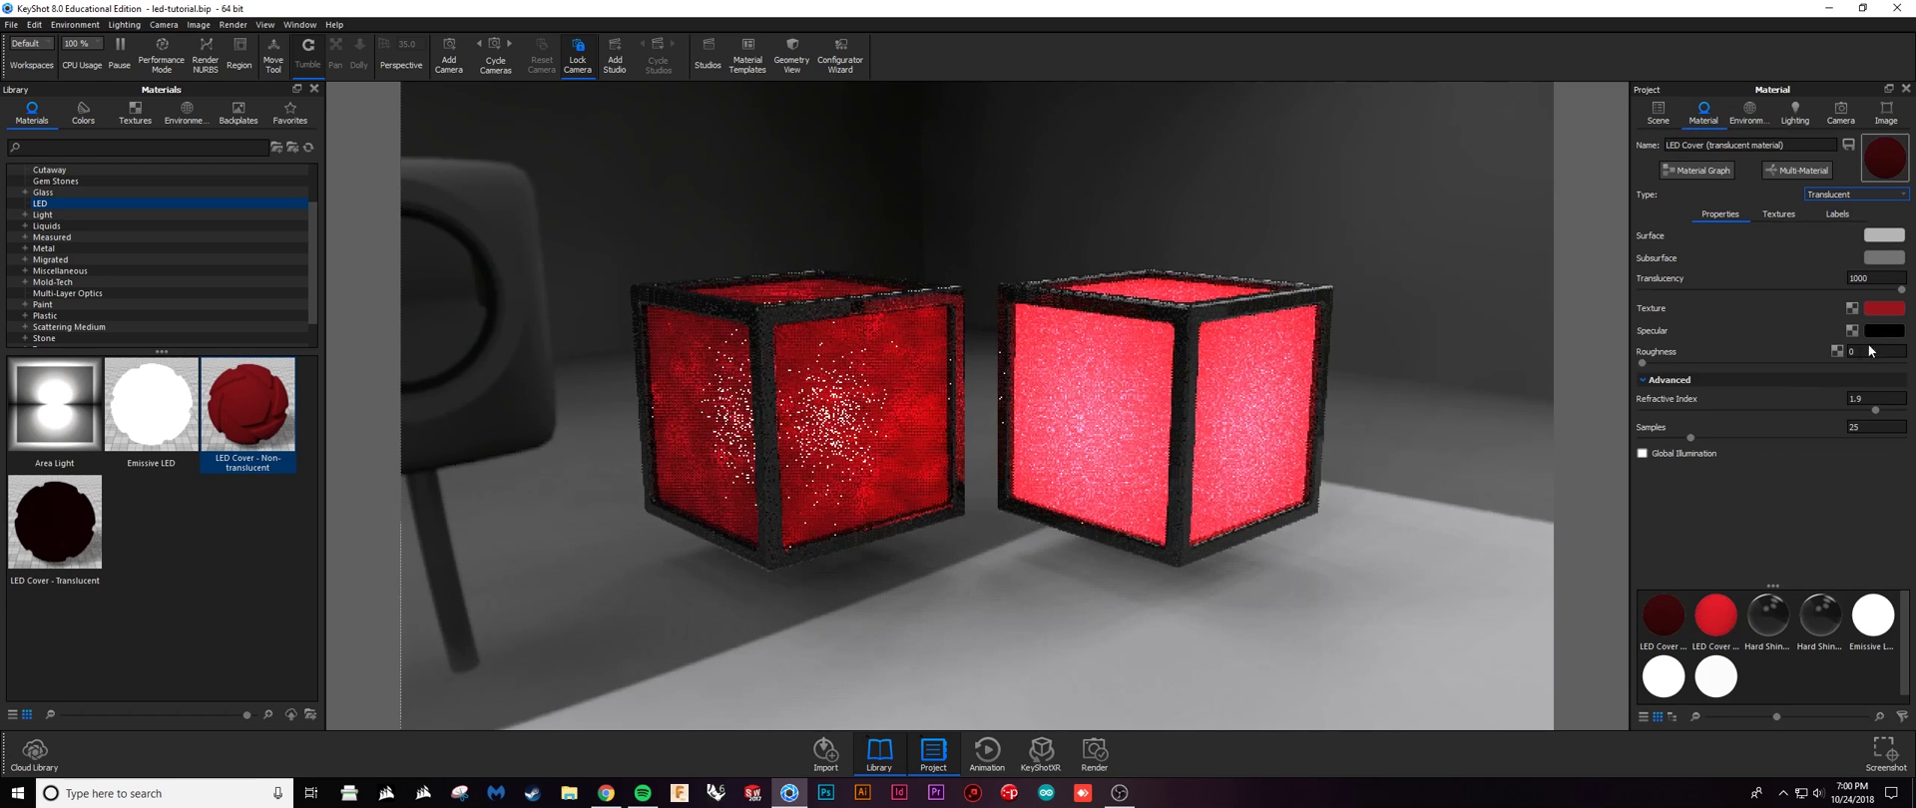
{"action": "double_click", "coordinate": [1858, 279]}
{"action": "type", "text": "500"}
{"action": "key", "text": "Return"}
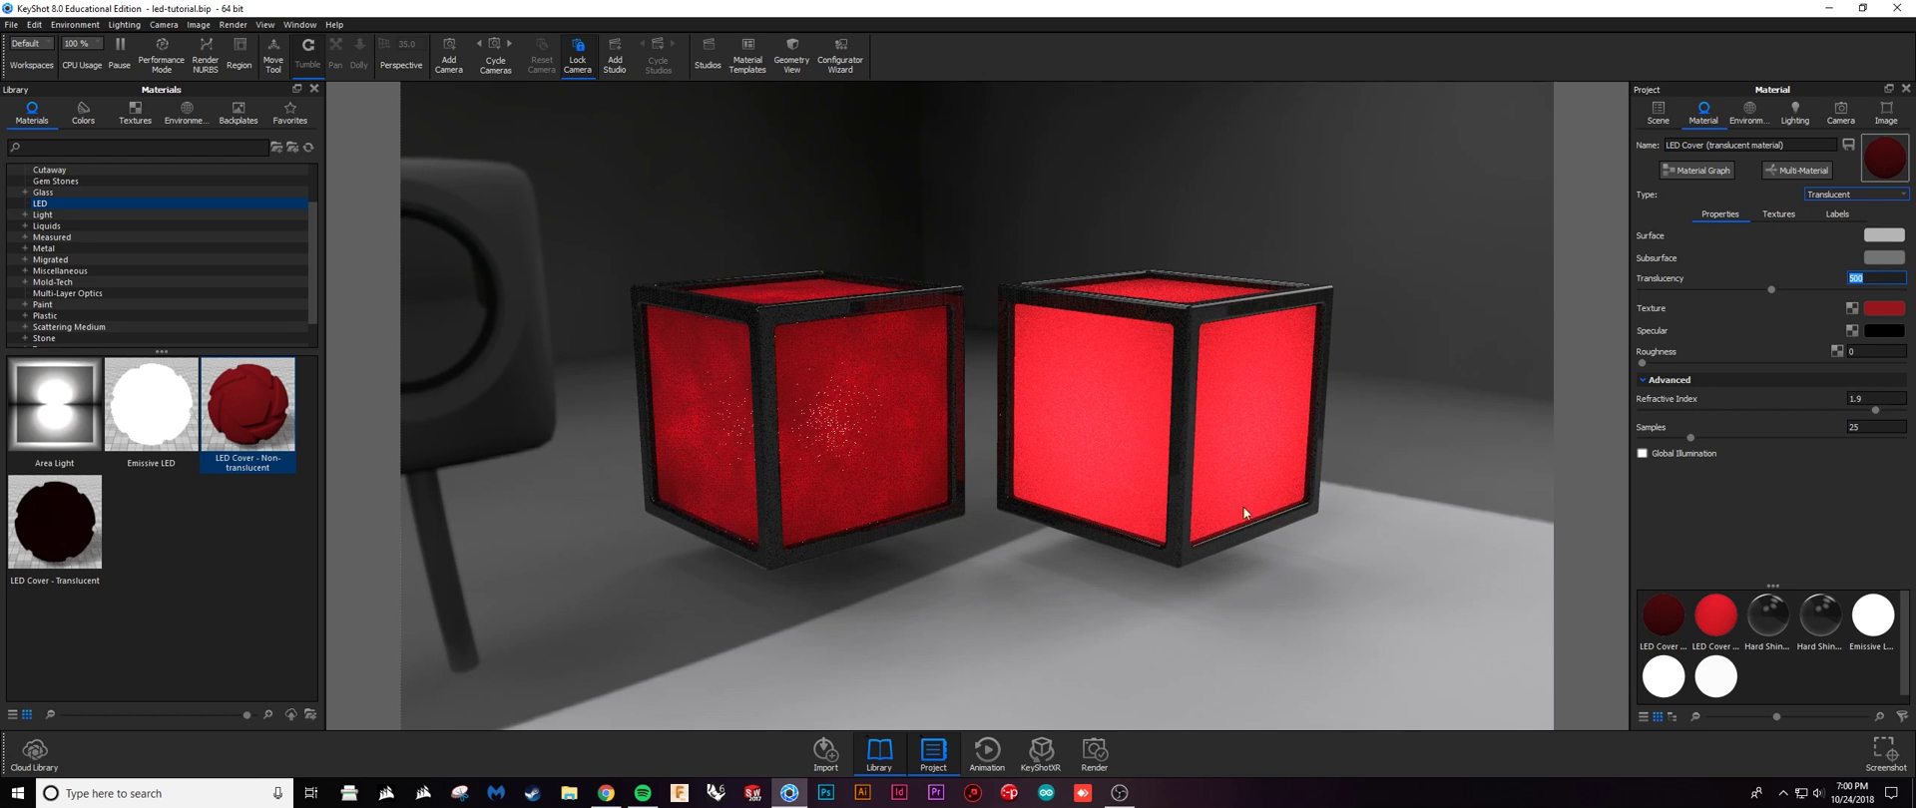
{"action": "left_click", "coordinate": [1805, 549]}
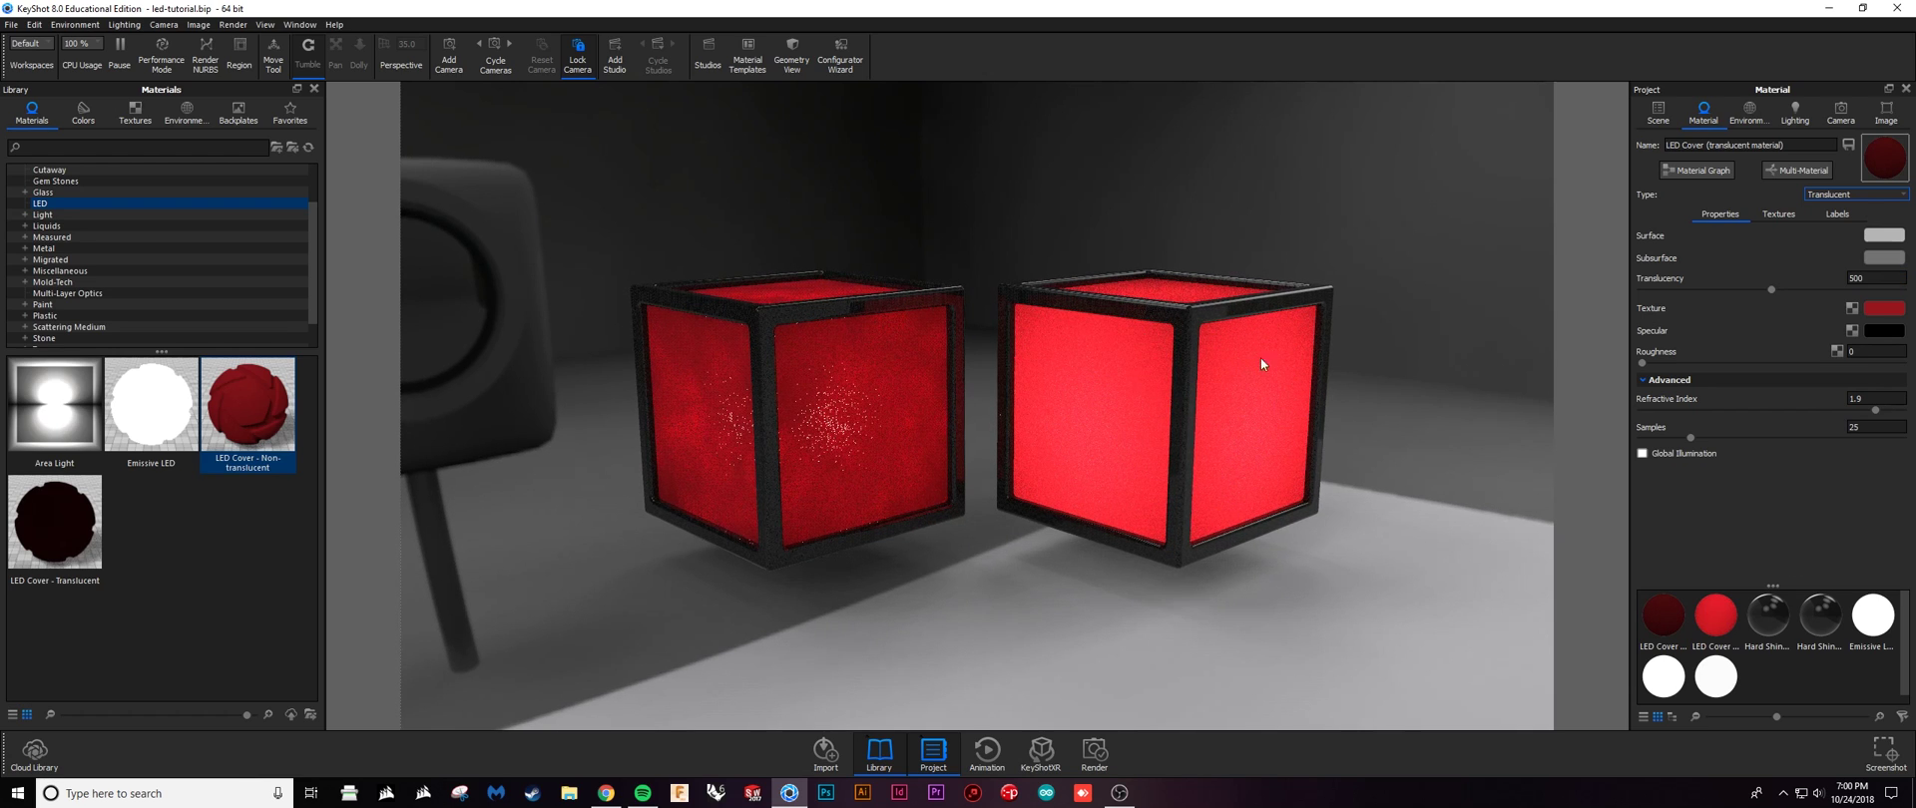
Raise the cover texture colour's Green to 179, turning it yellow
{"action": "left_click", "coordinate": [1886, 310]}
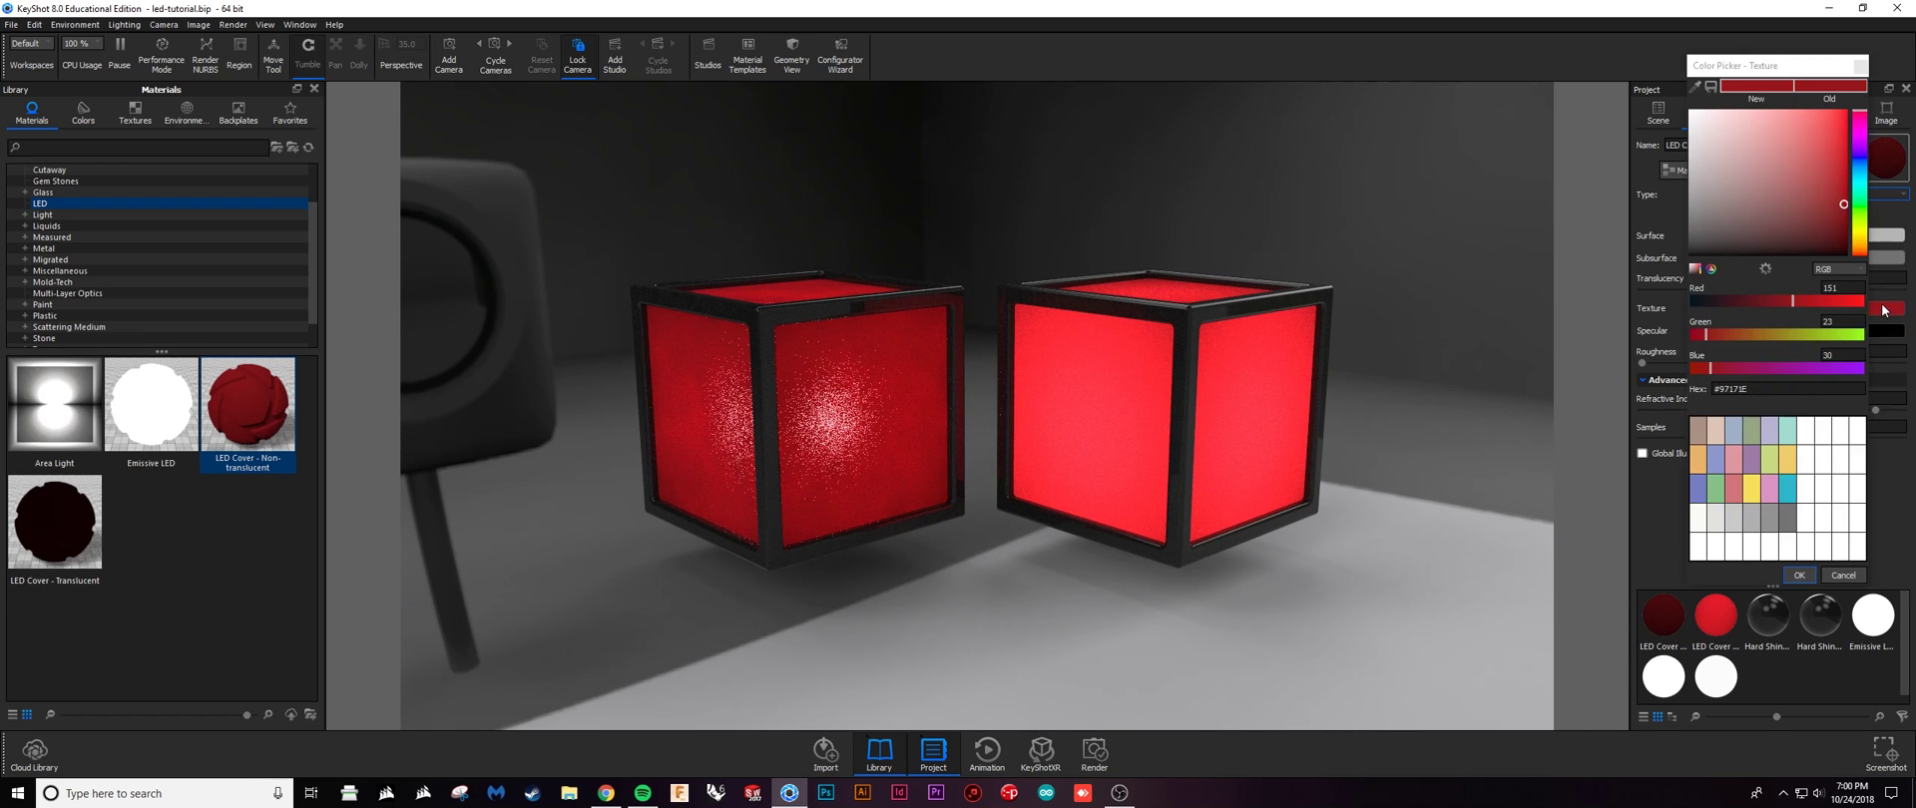
{"action": "left_click_drag", "start_coordinate": [1820, 333], "coordinate": [1814, 339]}
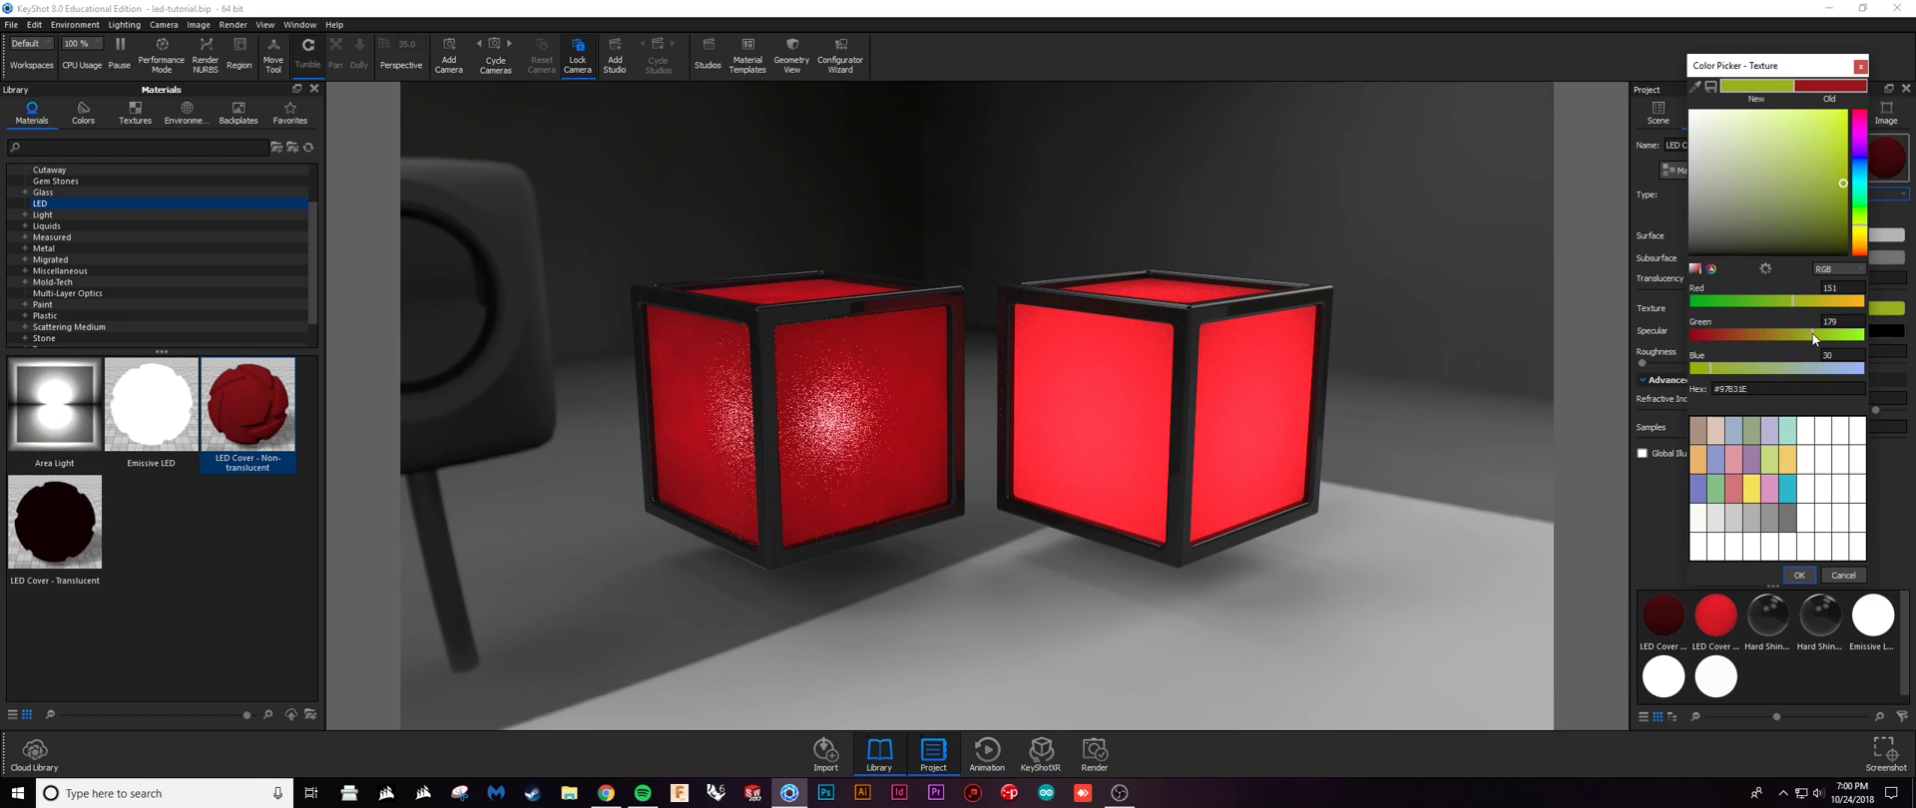
{"action": "left_click", "coordinate": [1799, 576]}
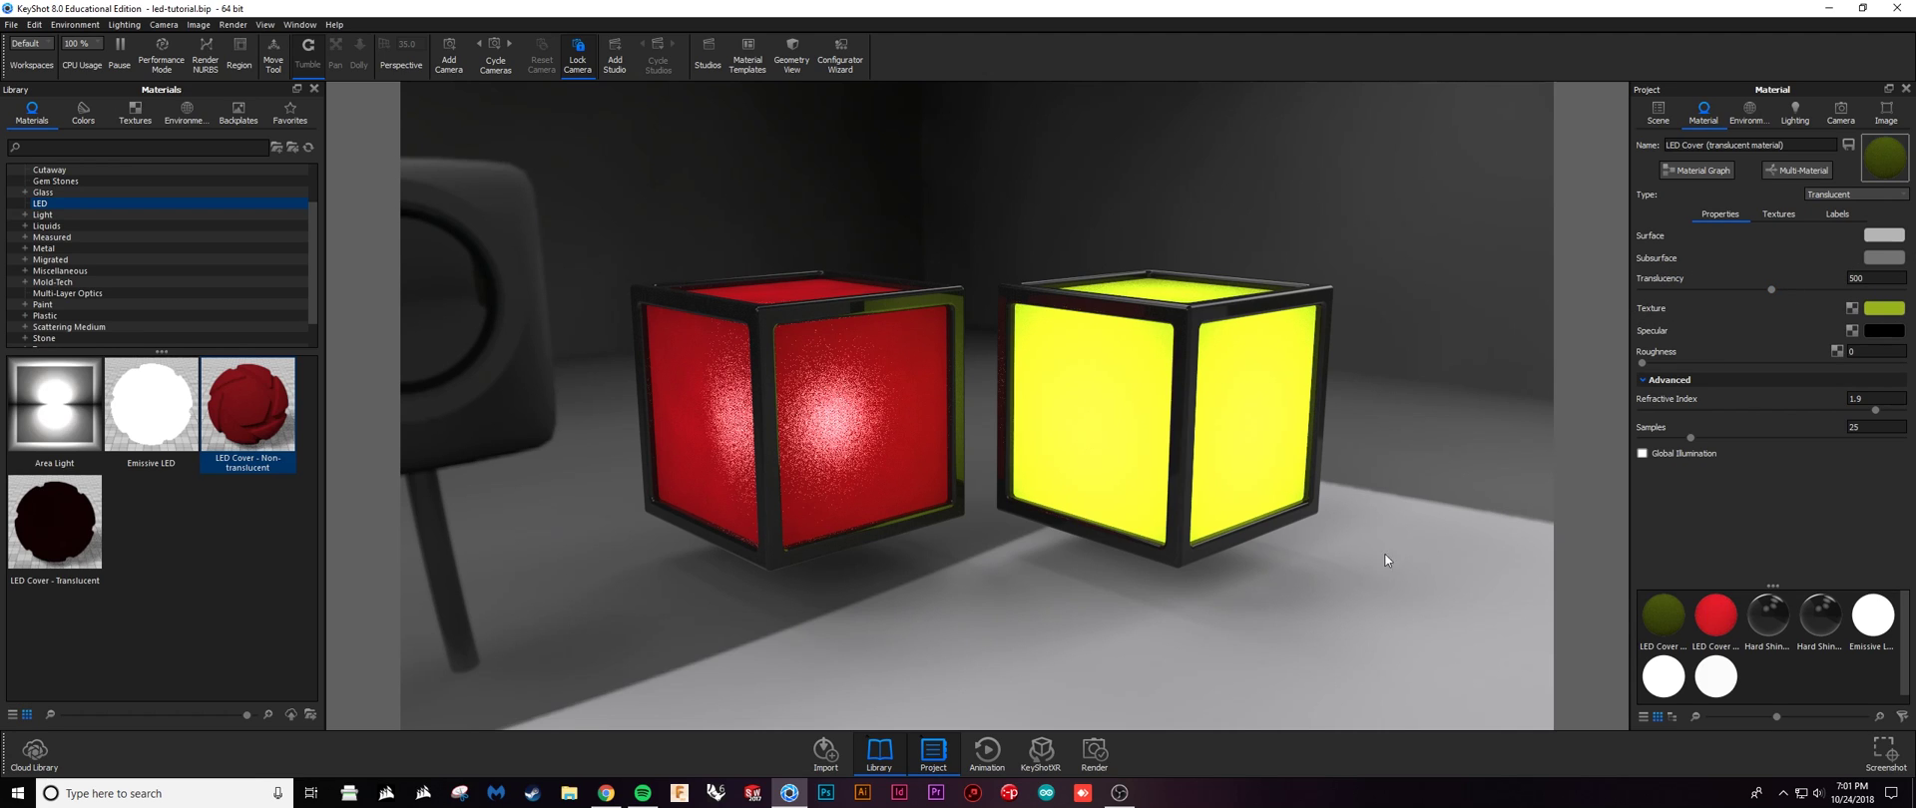
Open the advanced cover's material and confirm its type stays Advanced
{"action": "left_click", "coordinate": [1658, 112]}
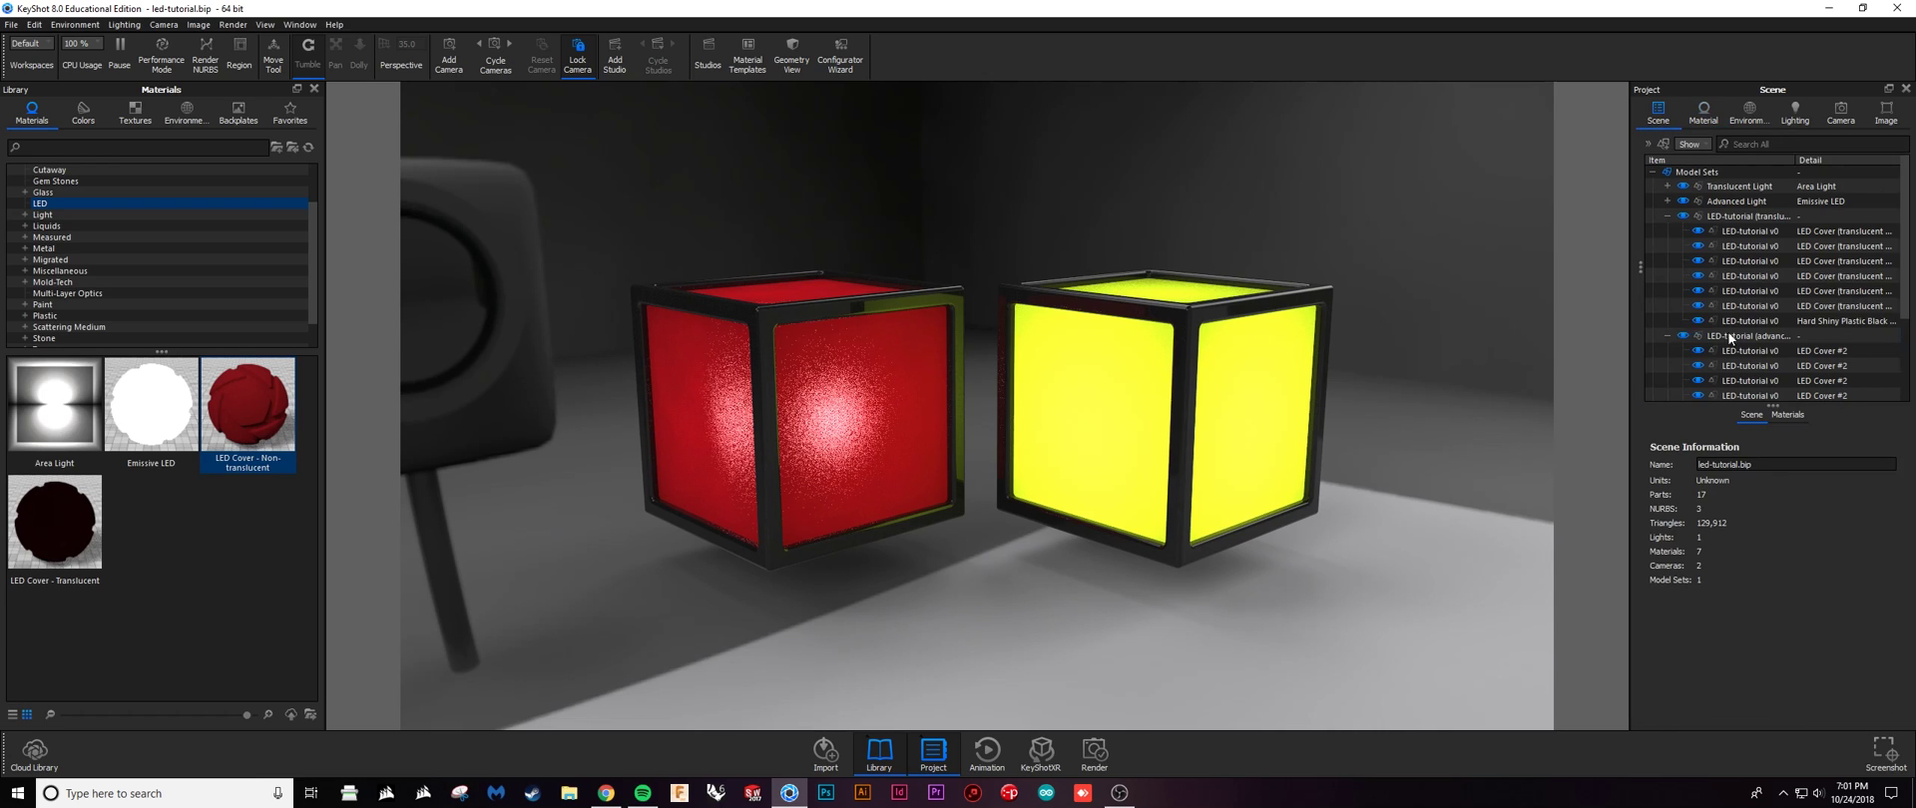
{"action": "right_click", "coordinate": [1838, 346]}
{"action": "left_click", "coordinate": [1685, 357]}
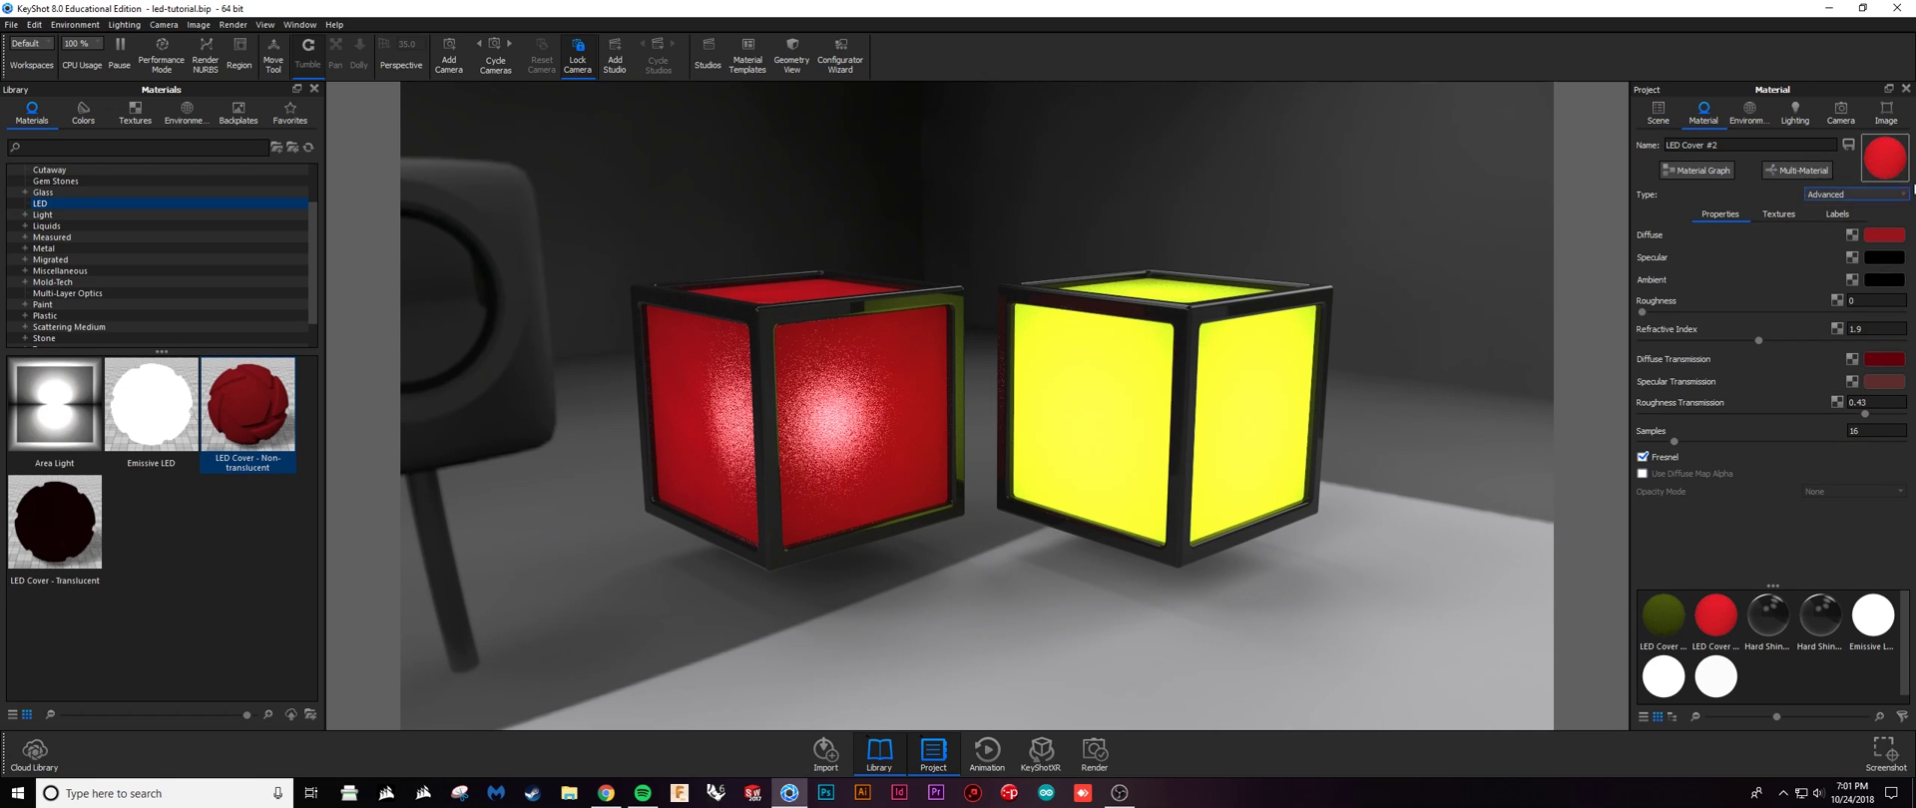
{"action": "left_click", "coordinate": [1856, 193]}
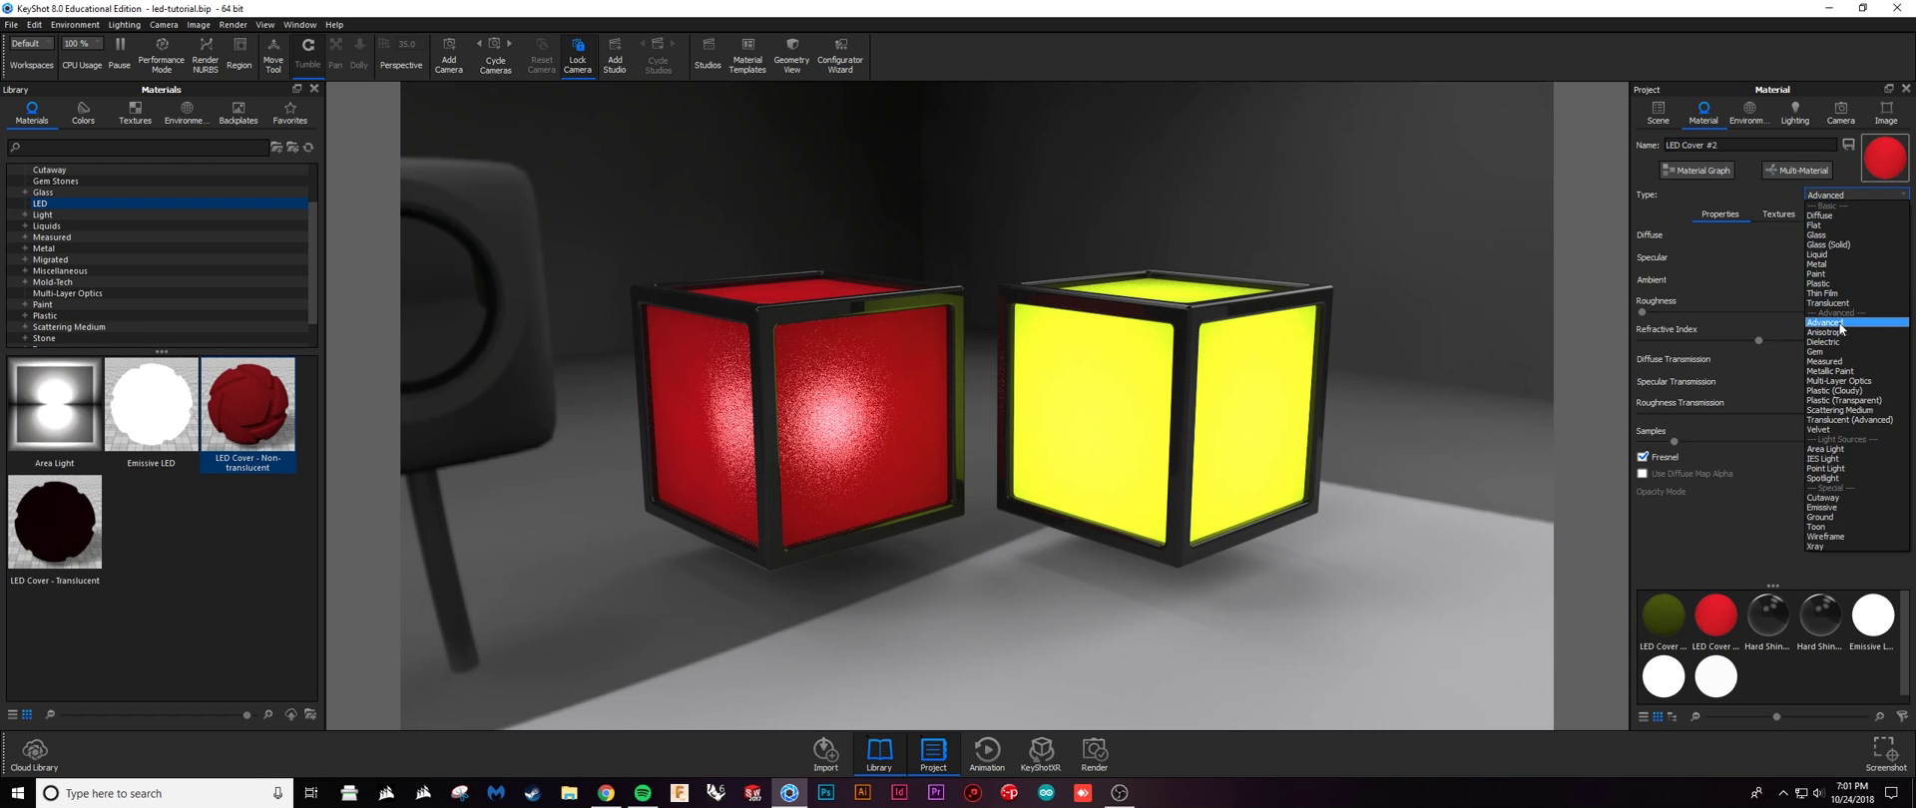
{"action": "left_click", "coordinate": [1842, 323]}
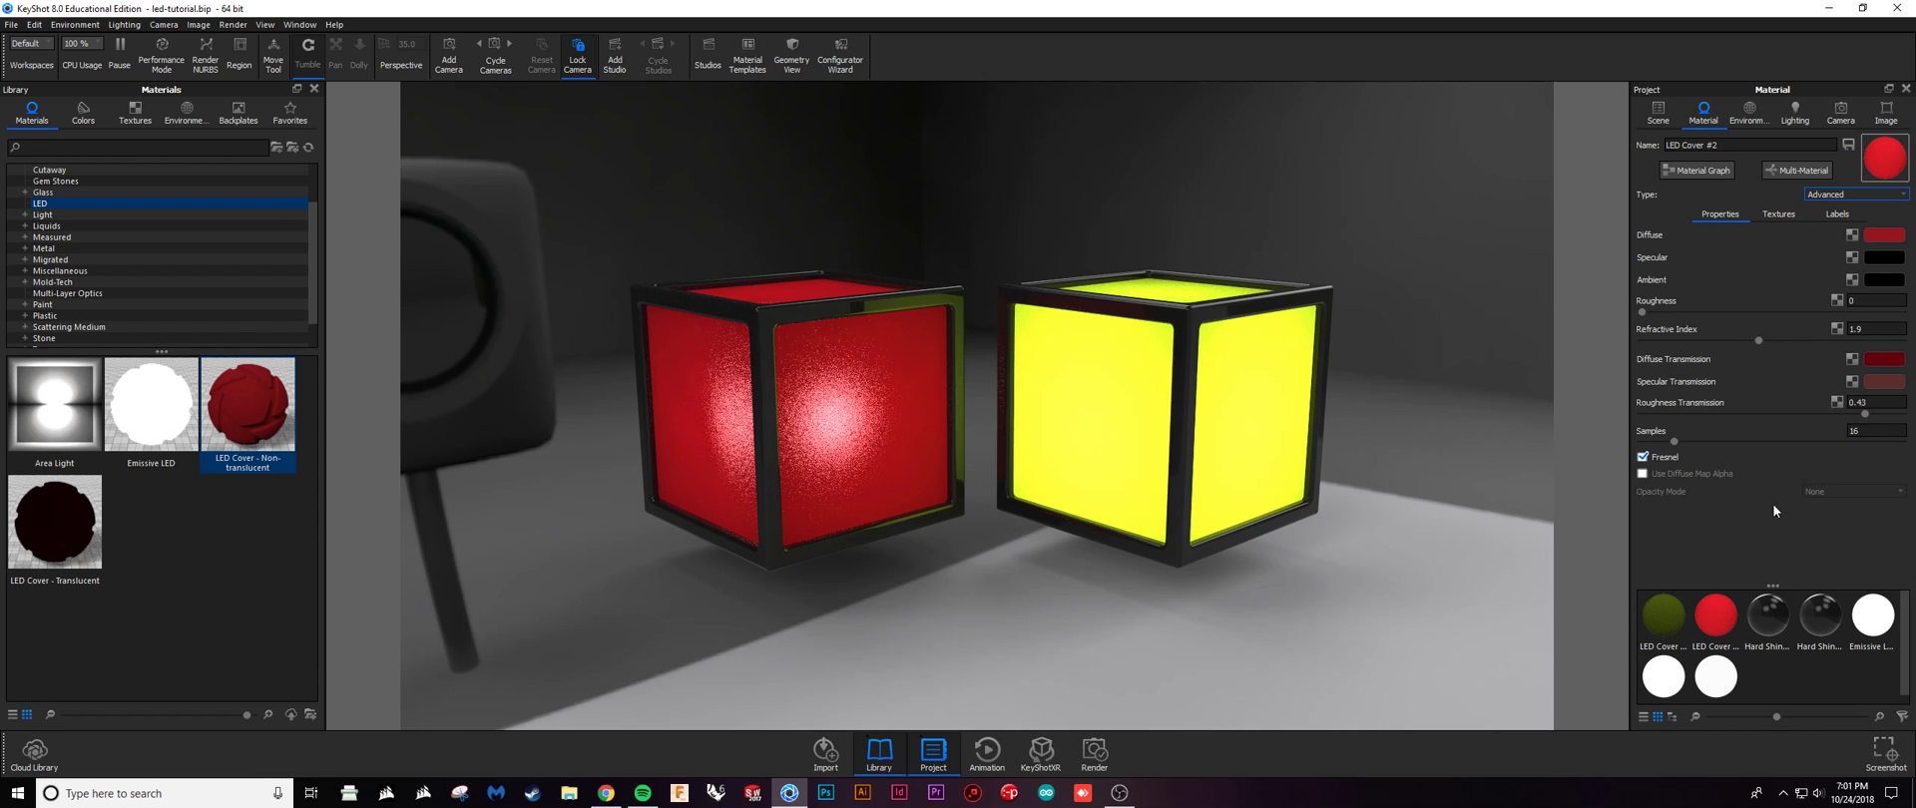
Hide the translucent LED-tutorial group containing the yellow cube
{"action": "left_click", "coordinate": [1657, 111]}
{"action": "left_click", "coordinate": [1696, 305]}
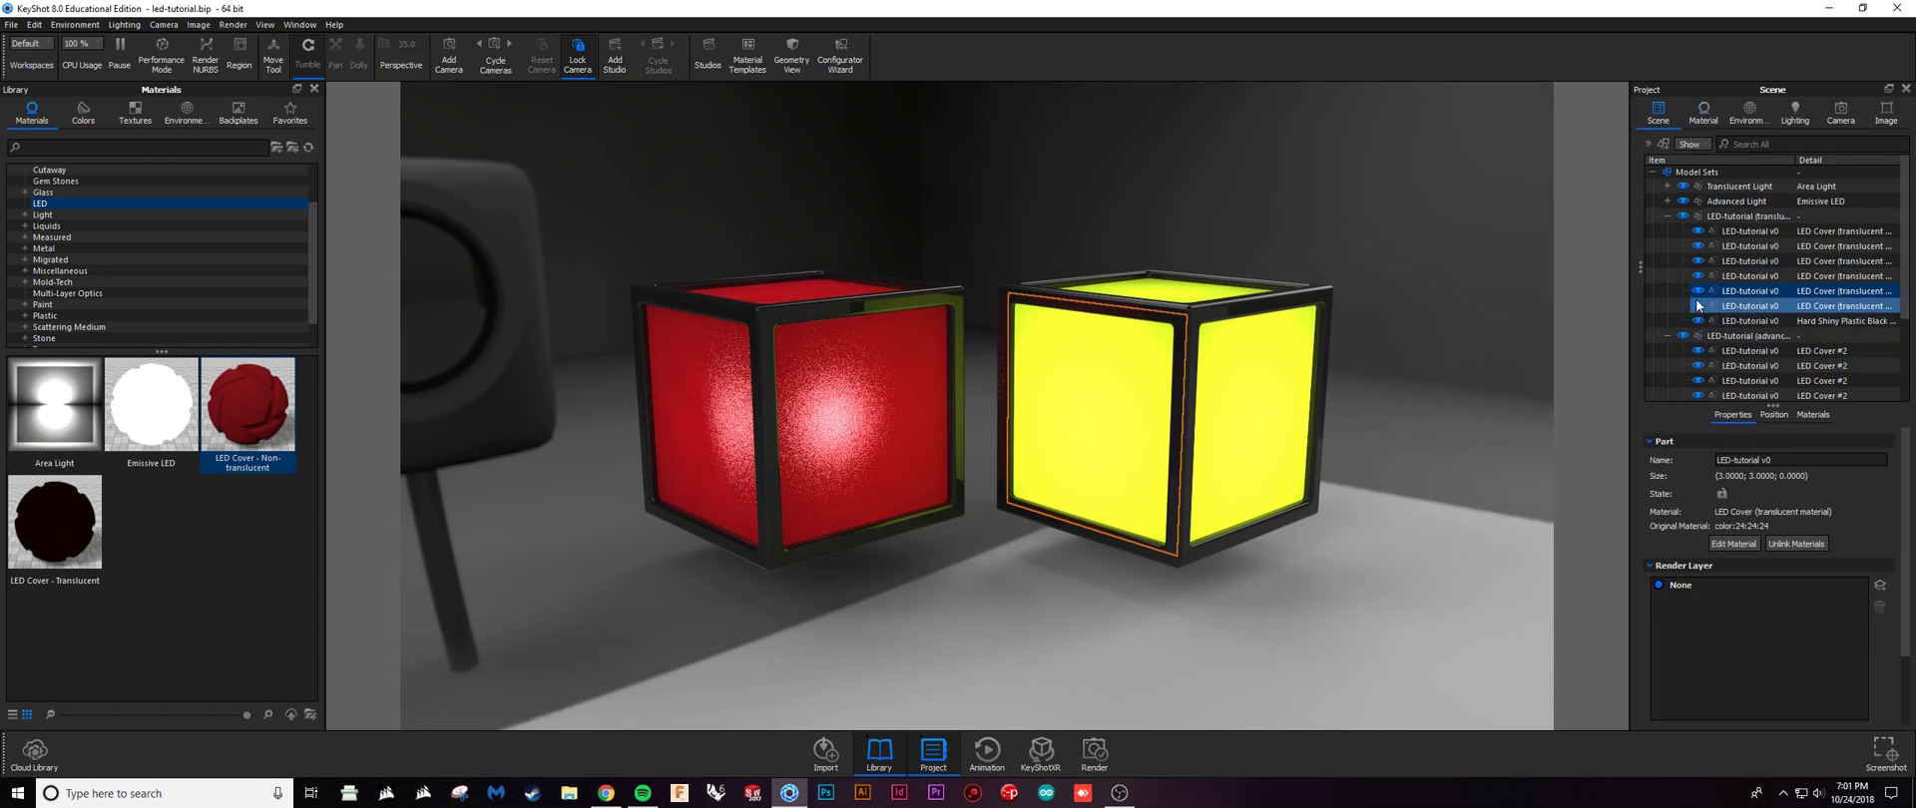
{"action": "left_click", "coordinate": [1667, 216]}
{"action": "left_click", "coordinate": [1682, 216]}
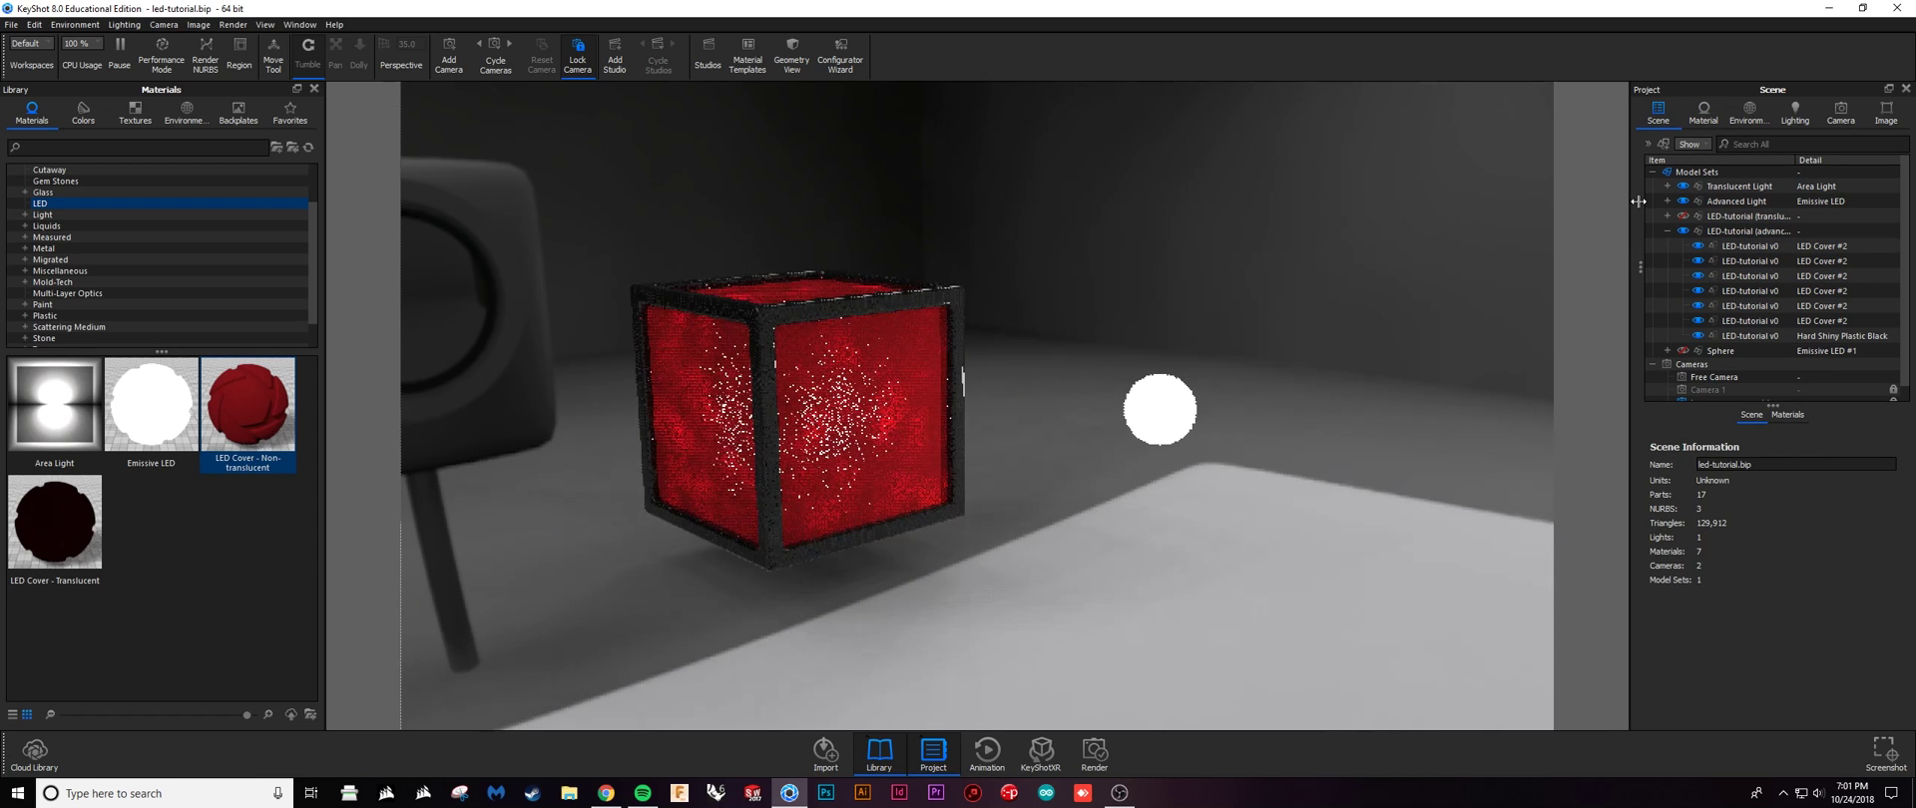
Hide the Translucent Light and set the advanced cover's Diffuse colour to yellow-green (Green 210)
{"action": "left_click", "coordinate": [1683, 186]}
{"action": "left_click", "coordinate": [1704, 112]}
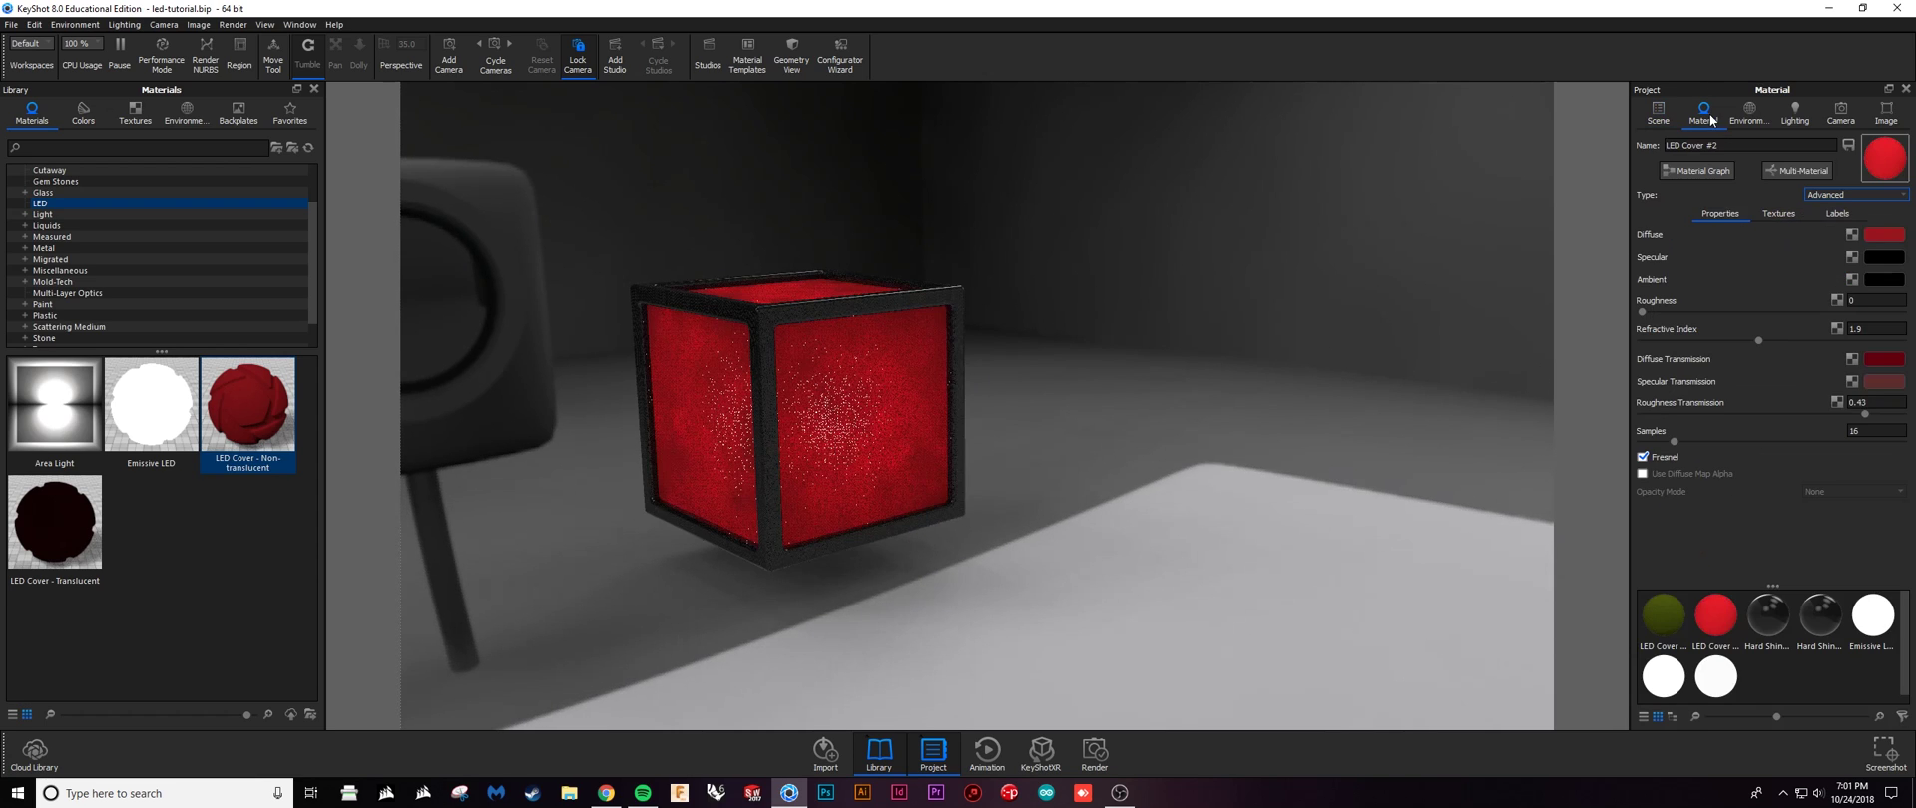
{"action": "left_click", "coordinate": [1889, 236]}
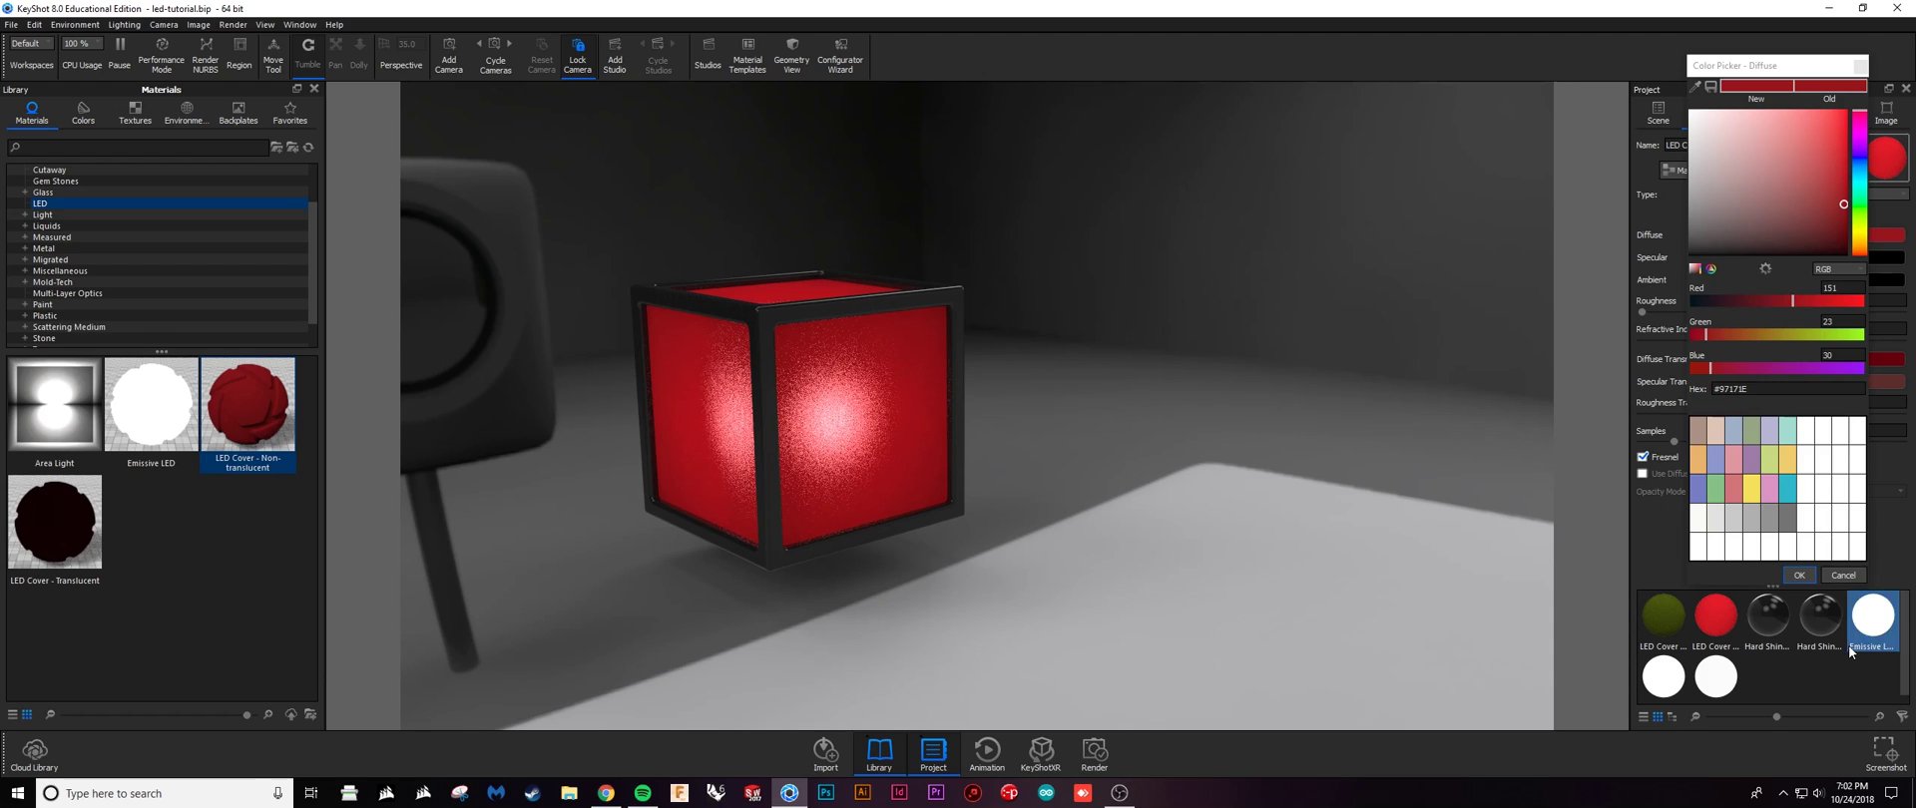
{"action": "left_click", "coordinate": [1844, 575]}
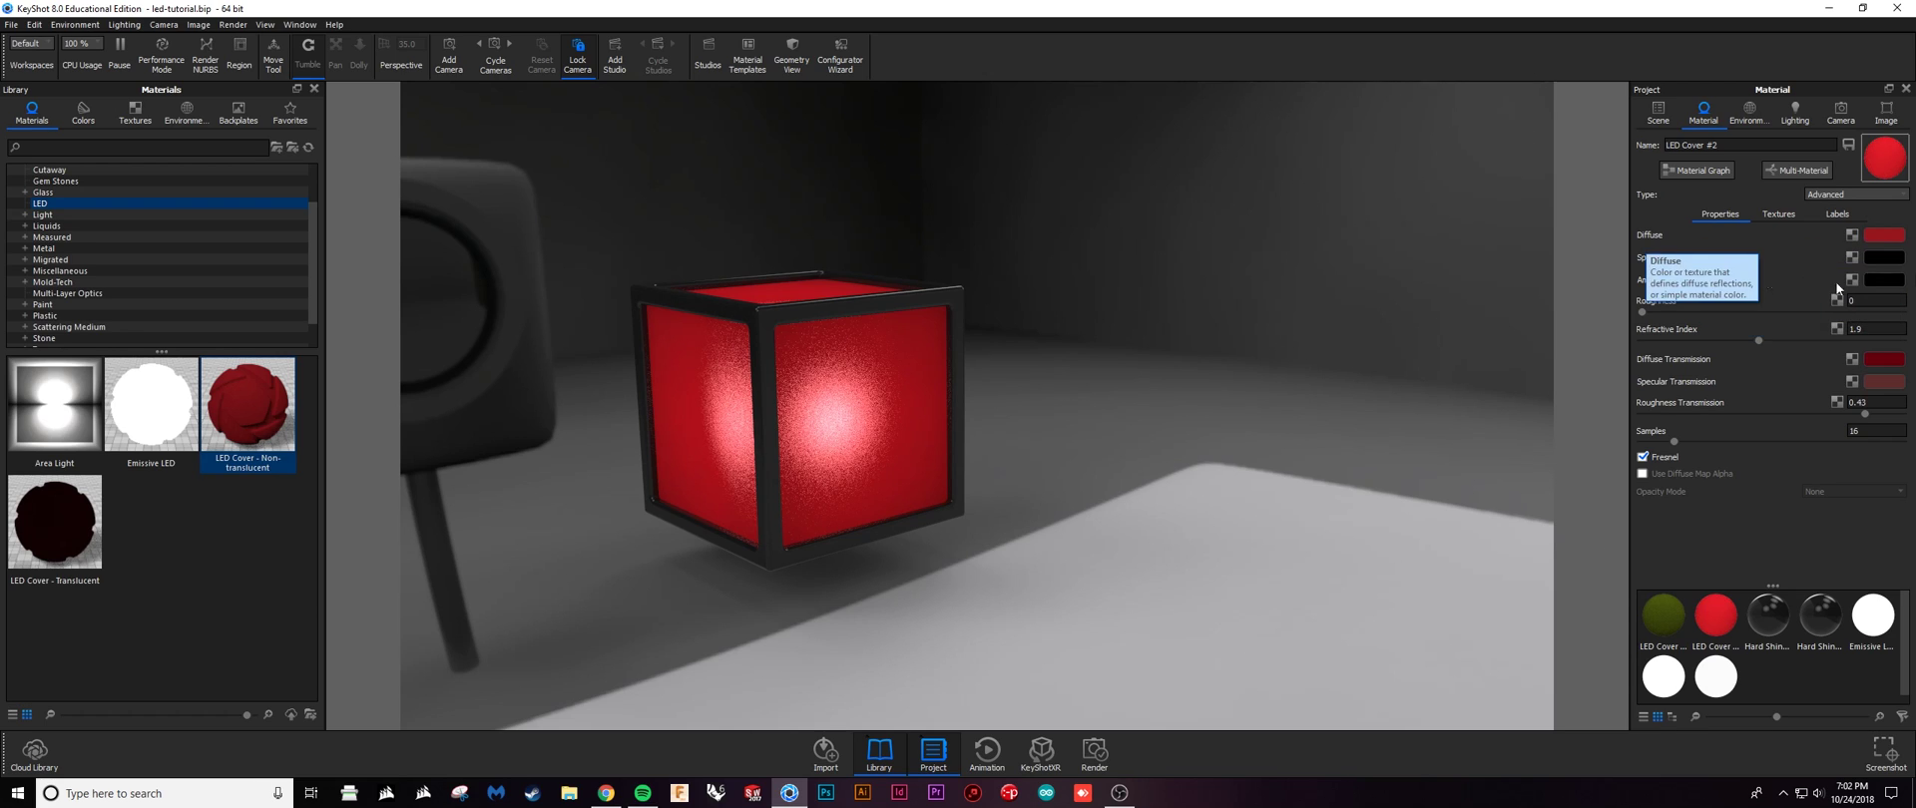
{"action": "left_click", "coordinate": [1883, 237]}
{"action": "left_click_drag", "start_coordinate": [1812, 340], "coordinate": [1826, 337]}
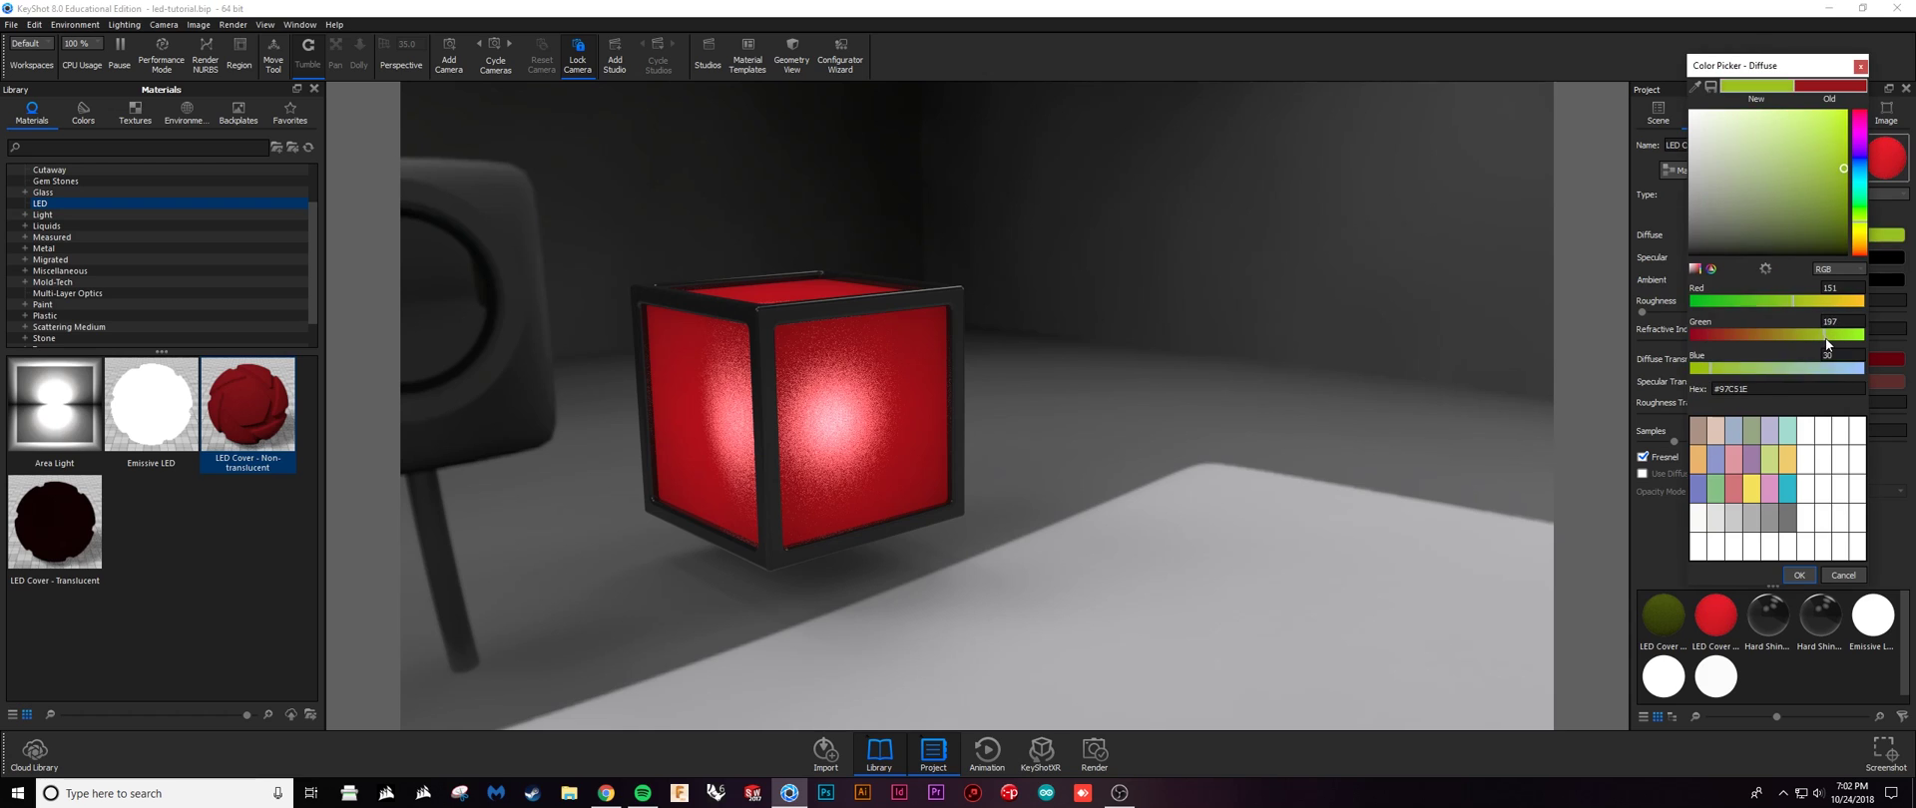
{"action": "left_click", "coordinate": [1800, 576]}
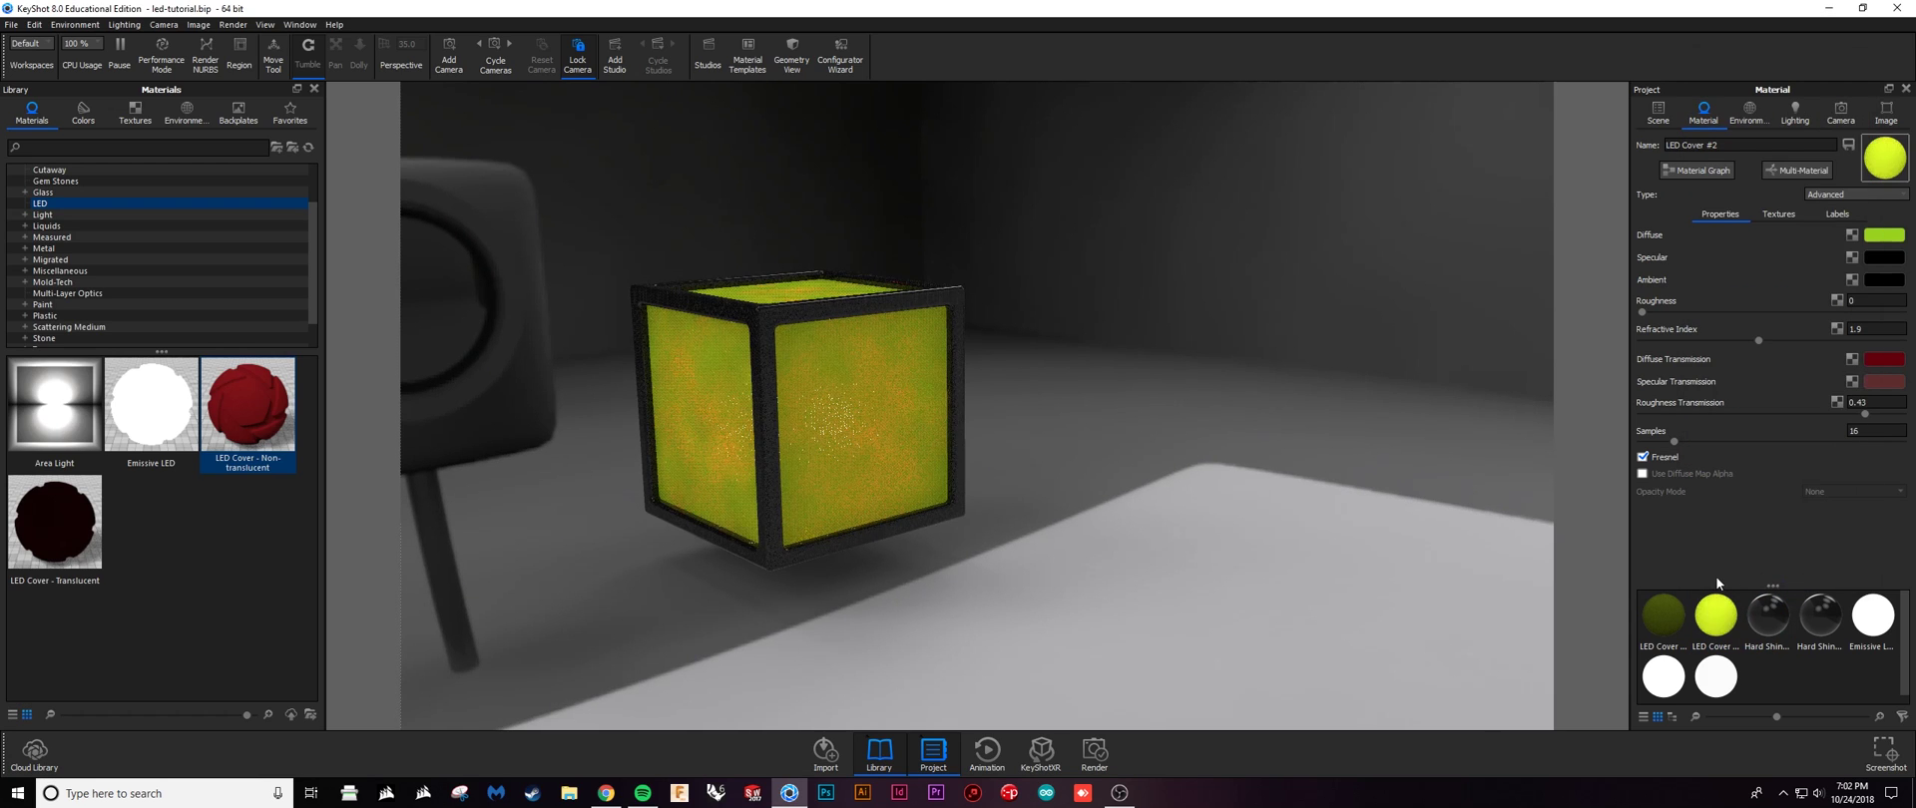
Select the Translucent Light and Advanced Light entries in the scene tree
{"action": "left_click", "coordinate": [1658, 112]}
{"action": "left_click", "coordinate": [1687, 187]}
{"action": "left_click", "coordinate": [1685, 200]}
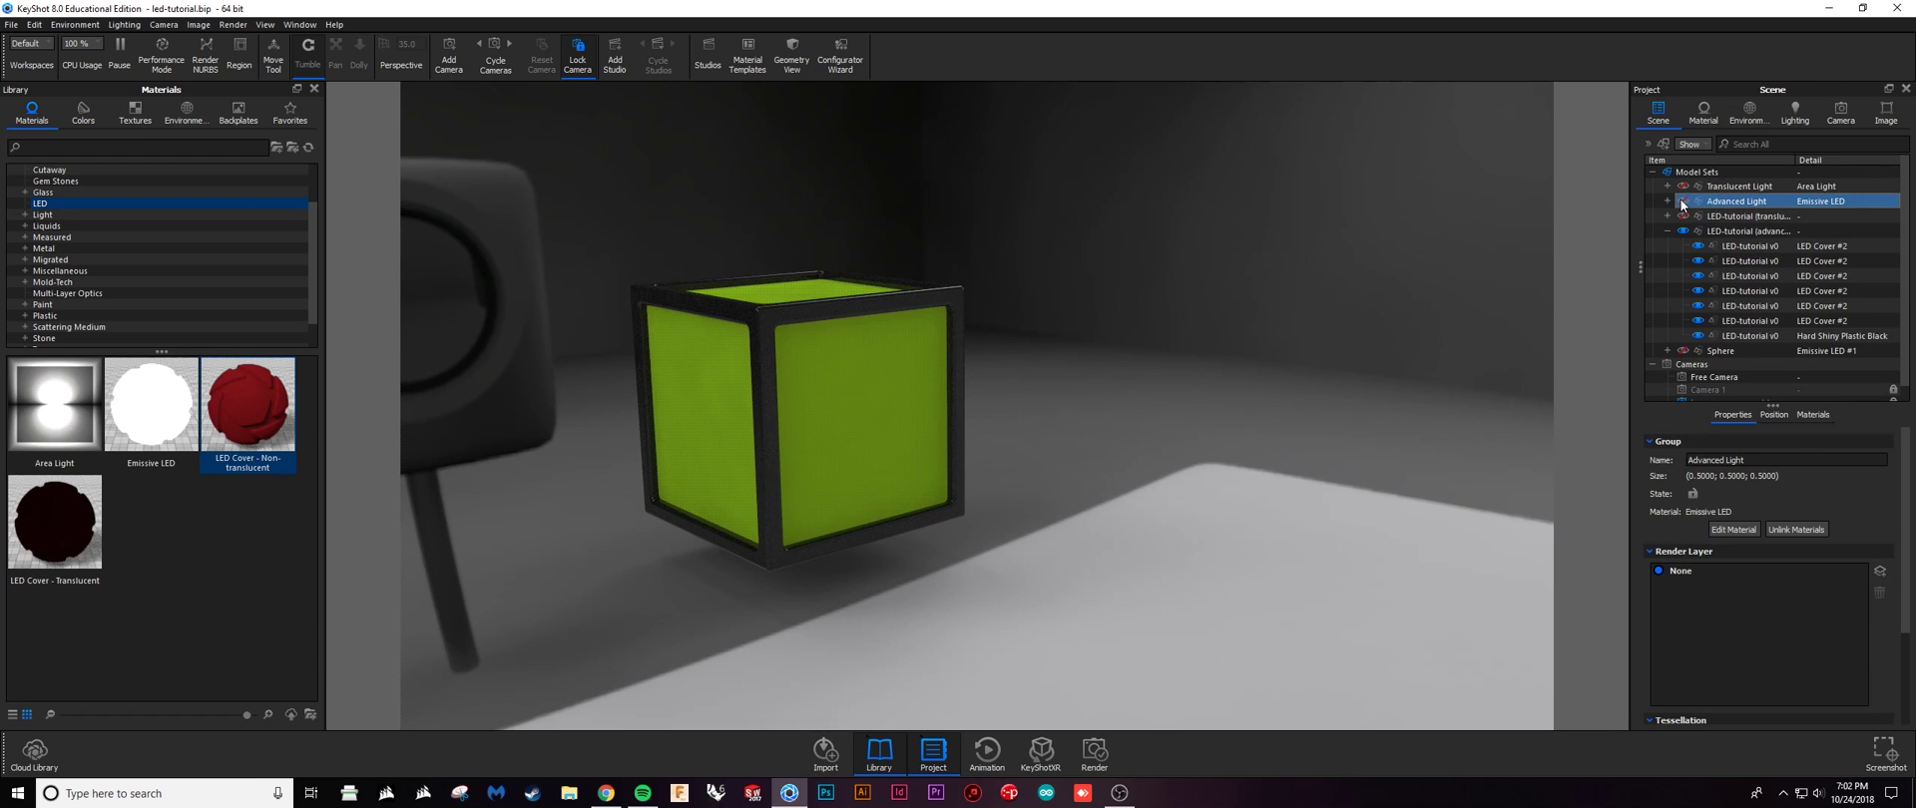
Show the Advanced Light again and make both Diffuse and Specular Transmission colours green
{"action": "left_click", "coordinate": [1683, 202]}
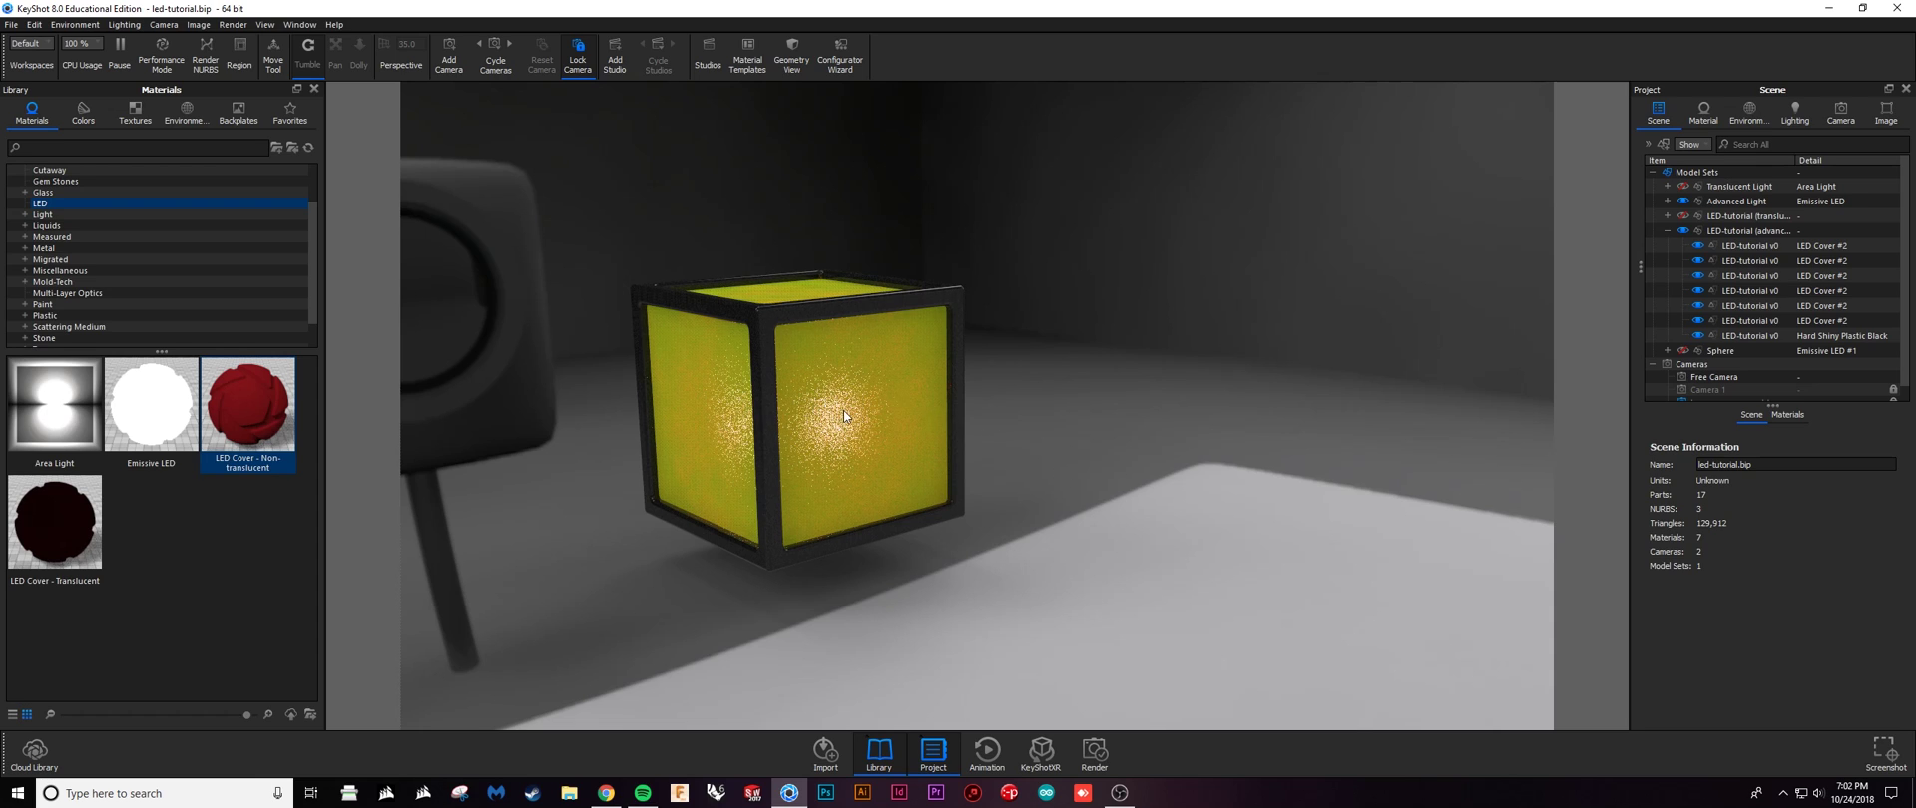
{"action": "left_click", "coordinate": [1702, 120]}
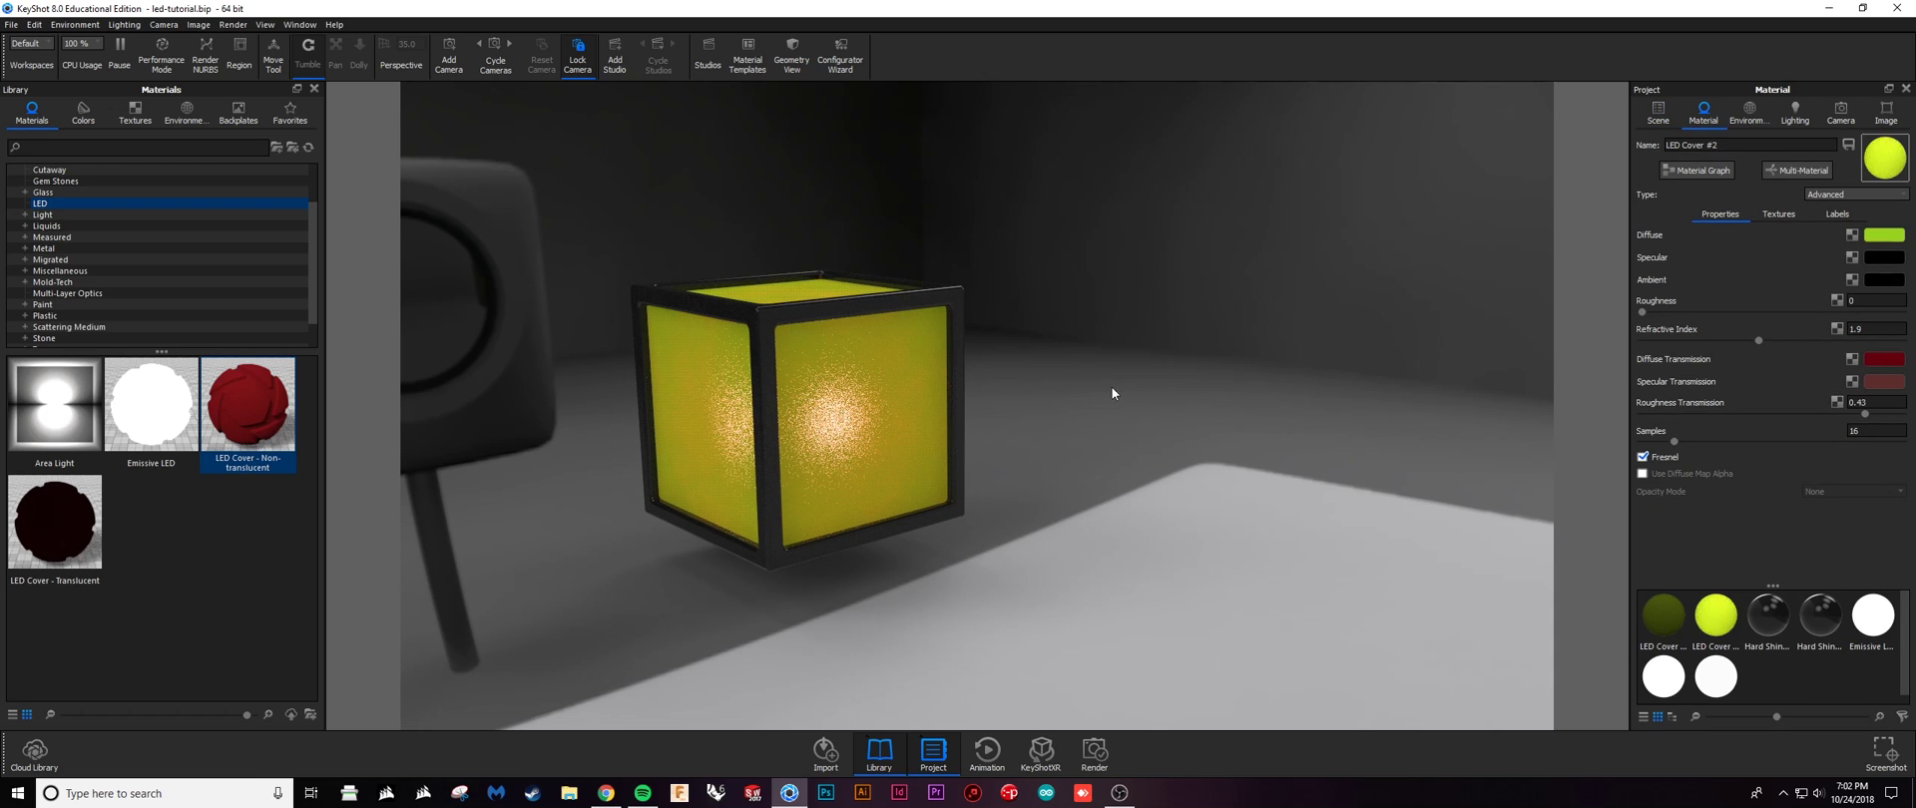
{"action": "left_click", "coordinate": [1883, 359]}
{"action": "left_click_drag", "start_coordinate": [1800, 337], "coordinate": [1834, 339]}
{"action": "left_click", "coordinate": [1799, 575]}
{"action": "left_click", "coordinate": [1883, 381]}
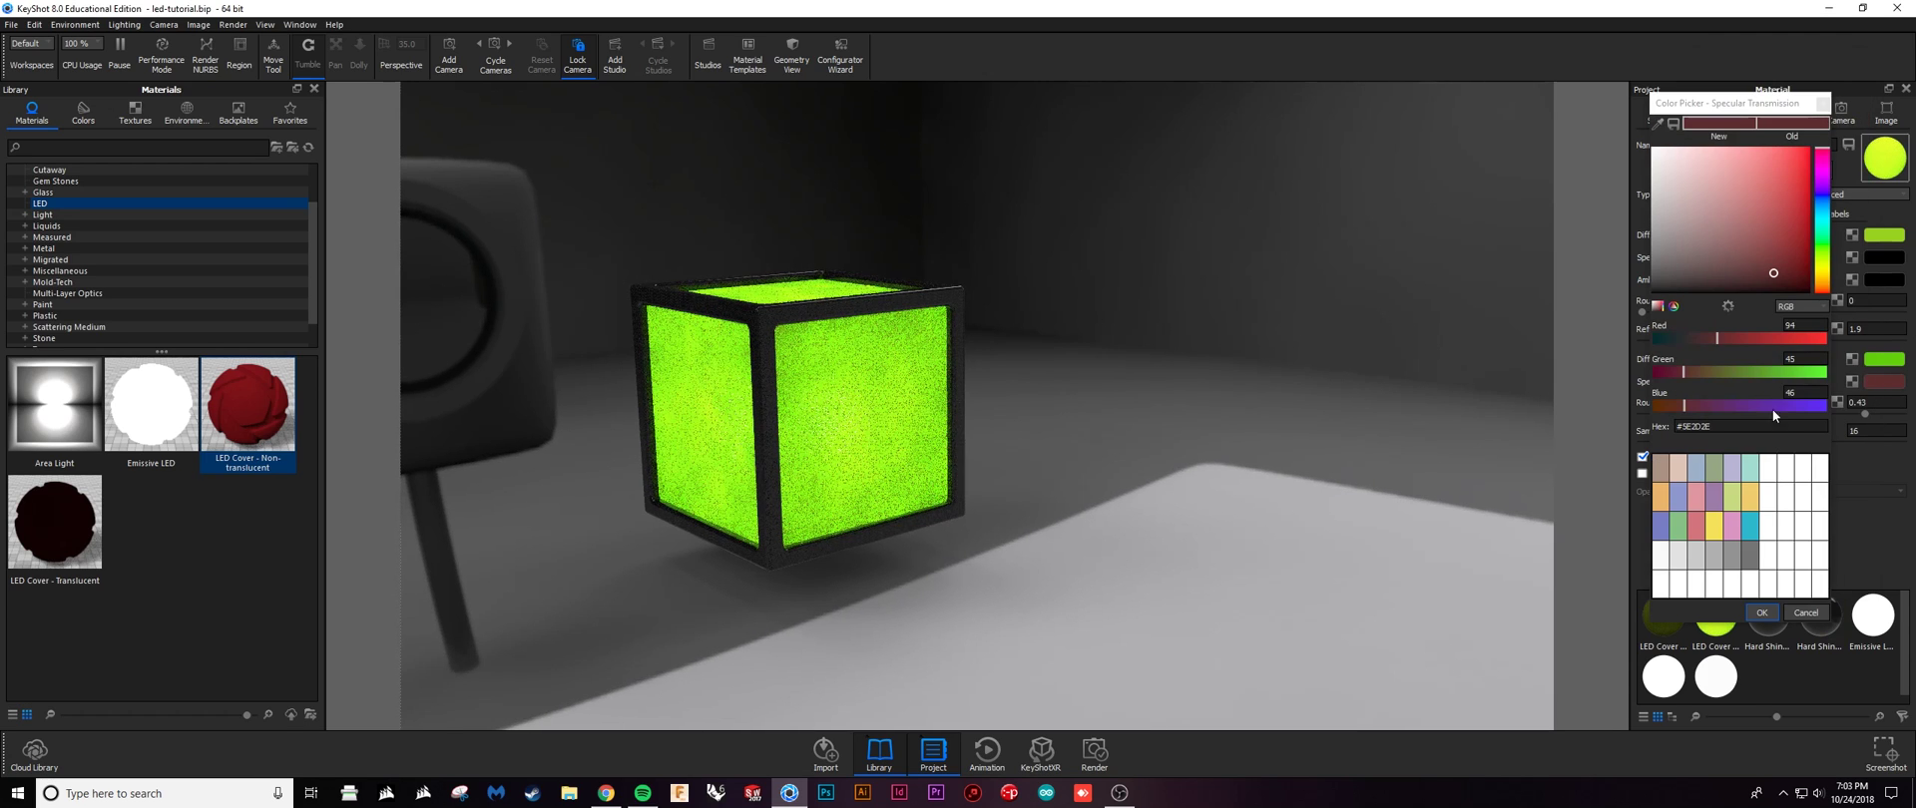
{"action": "left_click", "coordinate": [1806, 371]}
{"action": "left_click", "coordinate": [1761, 613]}
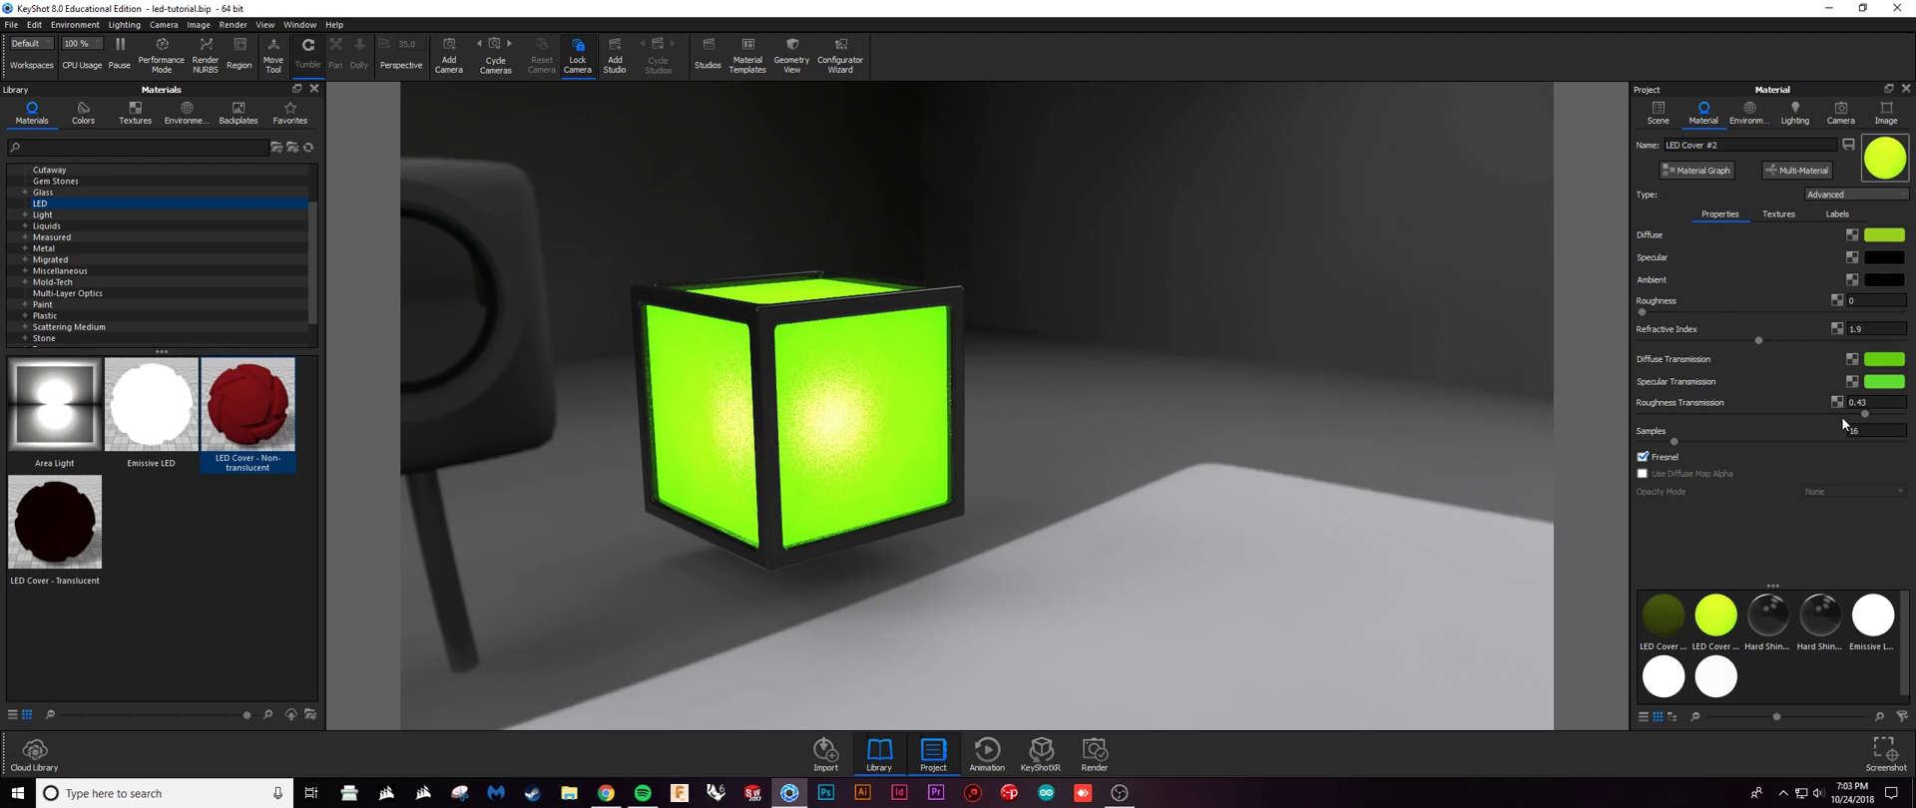
Reduce Roughness Transmission to 0.16 so LED hotspots show through the green cover
{"action": "left_click", "coordinate": [1782, 416]}
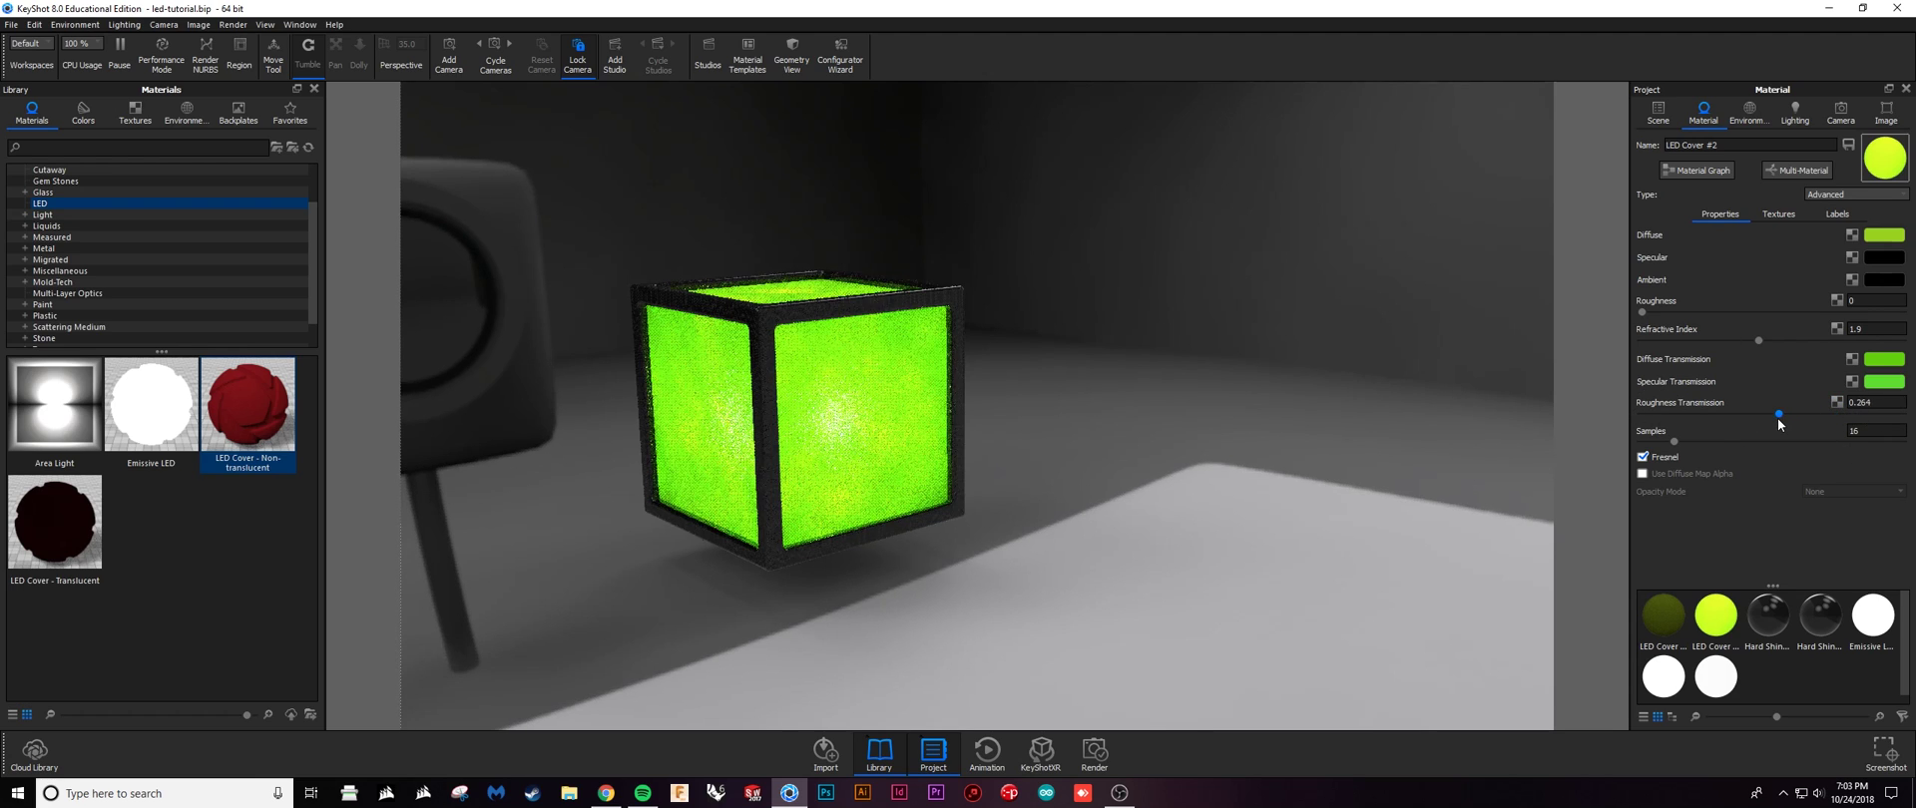
{"action": "left_click_drag", "start_coordinate": [1775, 410], "coordinate": [1723, 411]}
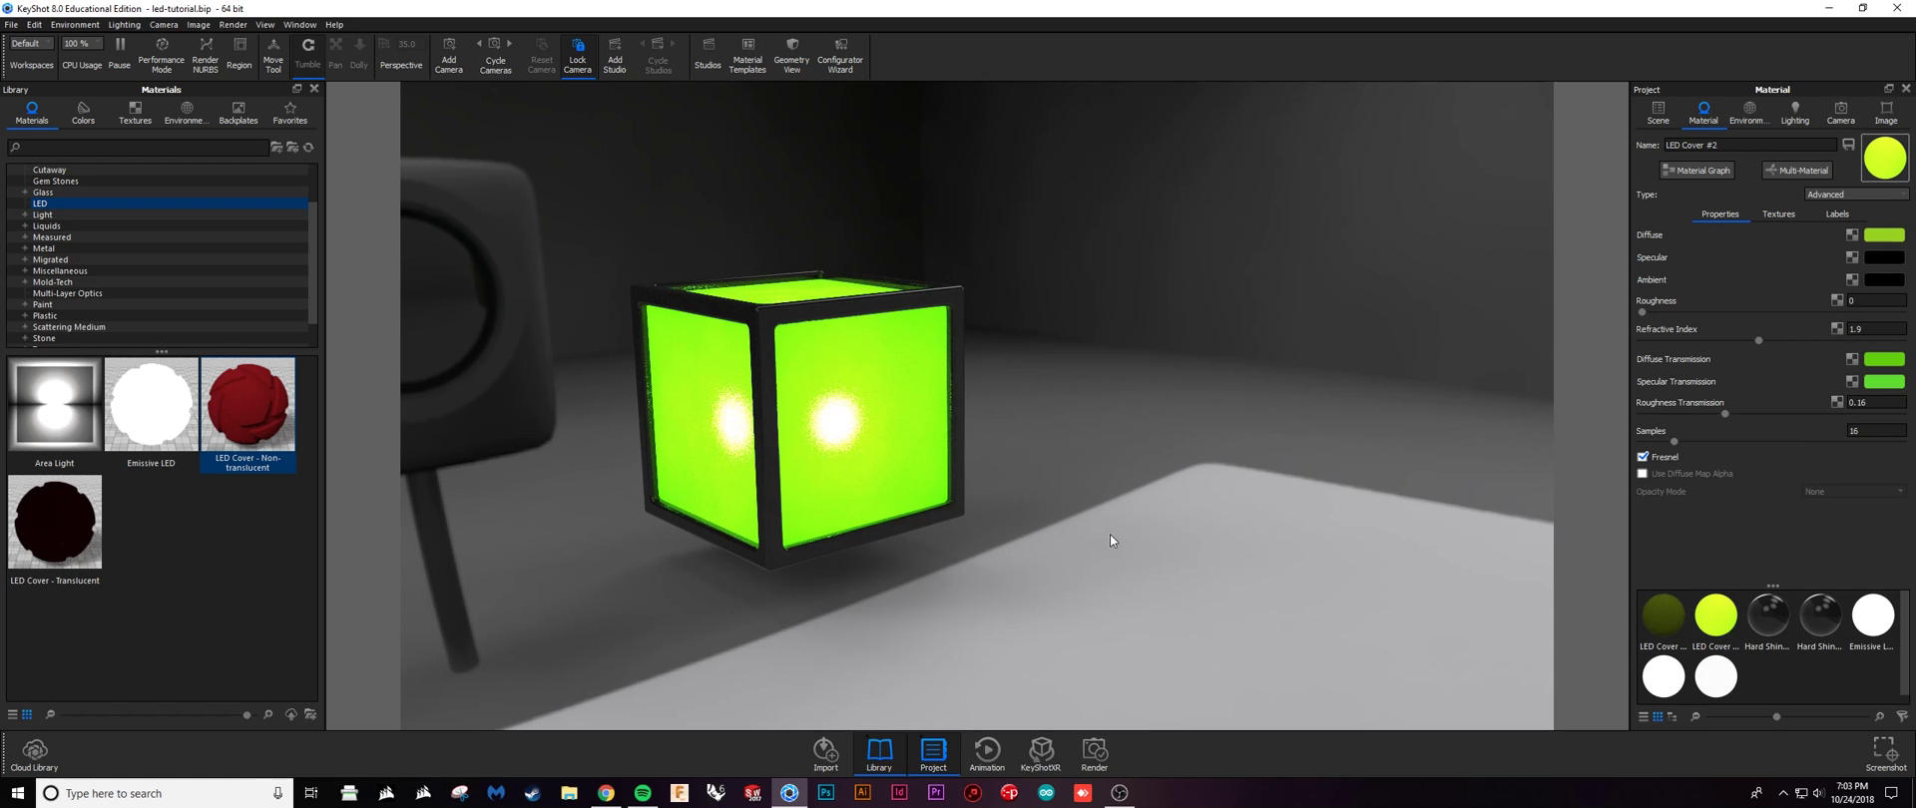
{"action": "left_click", "coordinate": [1657, 113]}
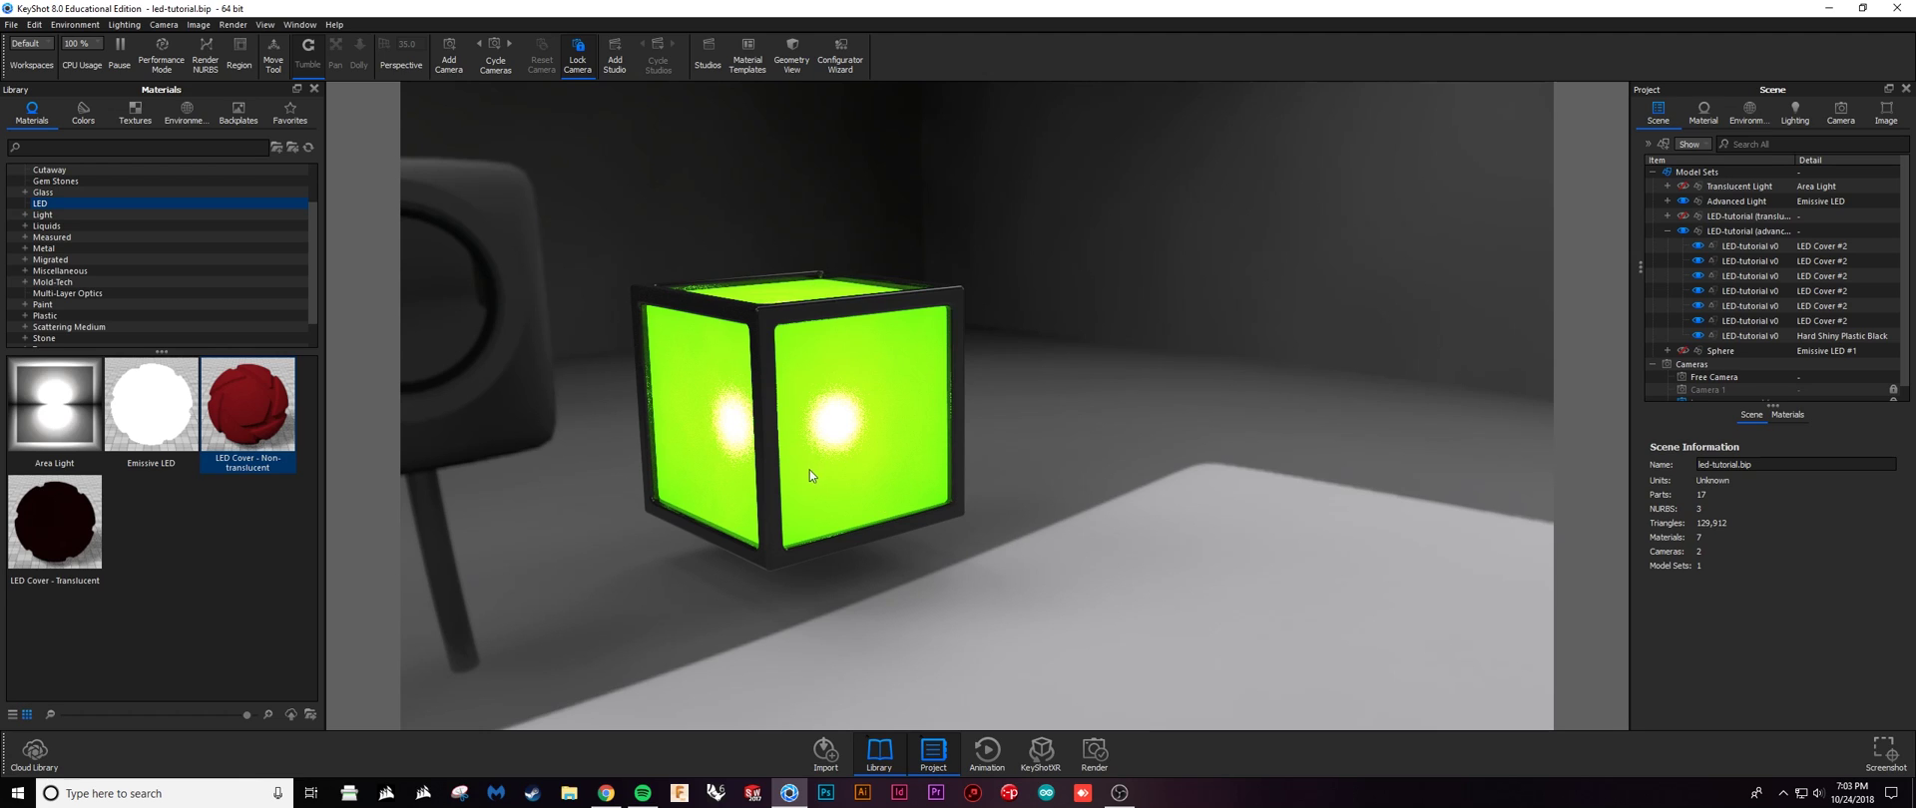
{"action": "left_click", "coordinate": [855, 435]}
{"action": "left_click", "coordinate": [1056, 425]}
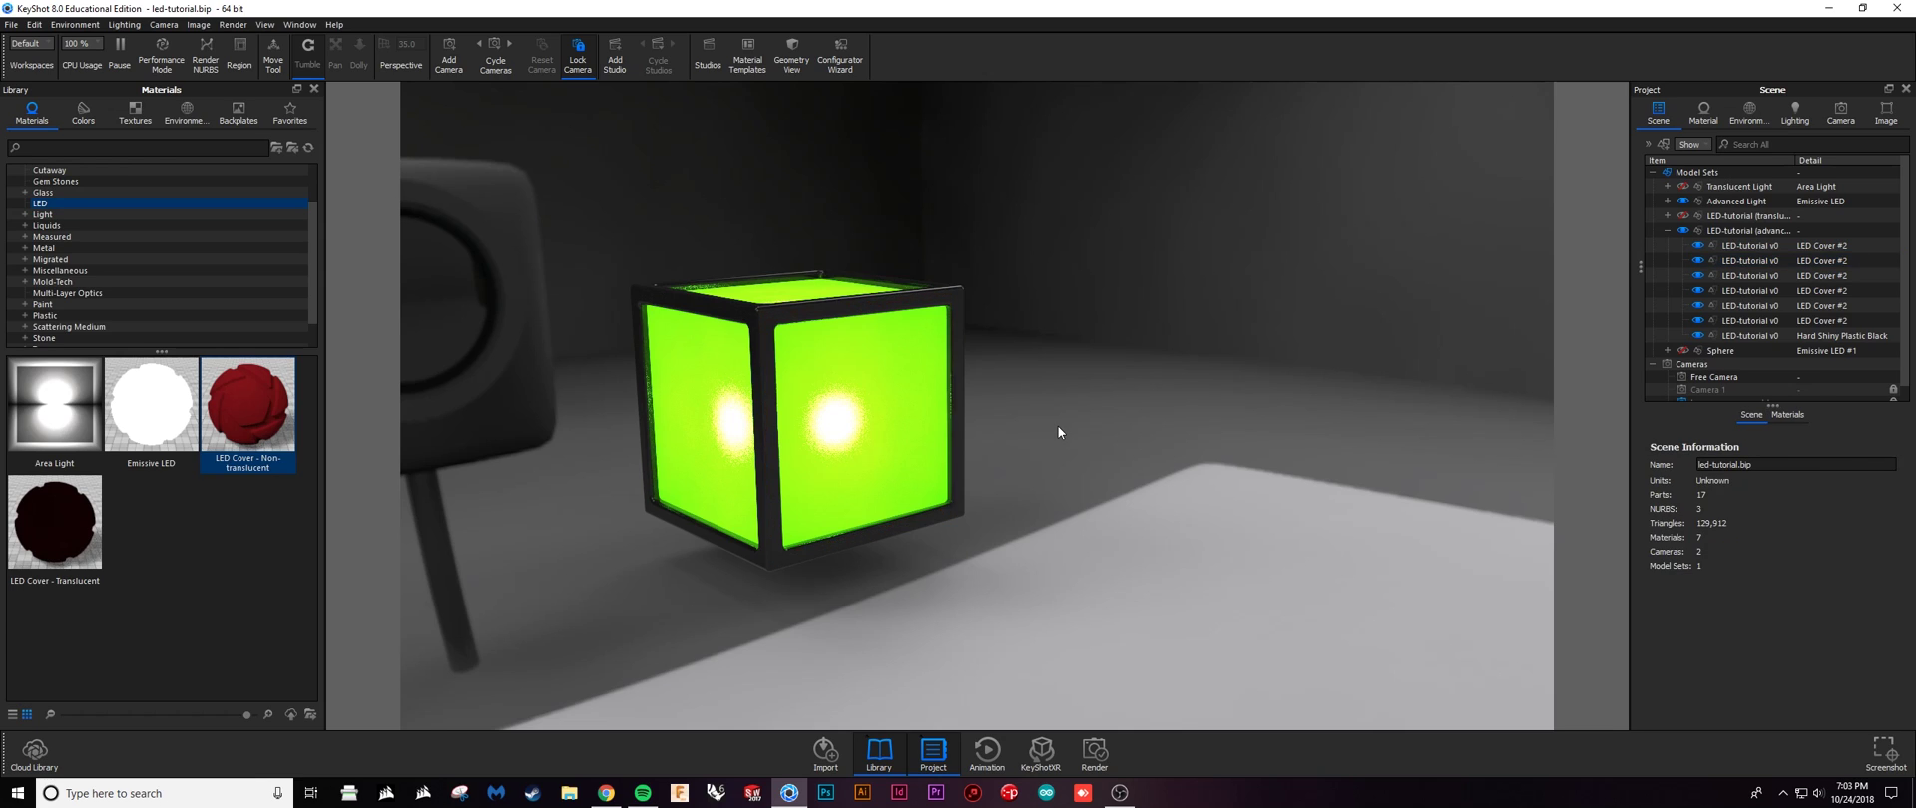